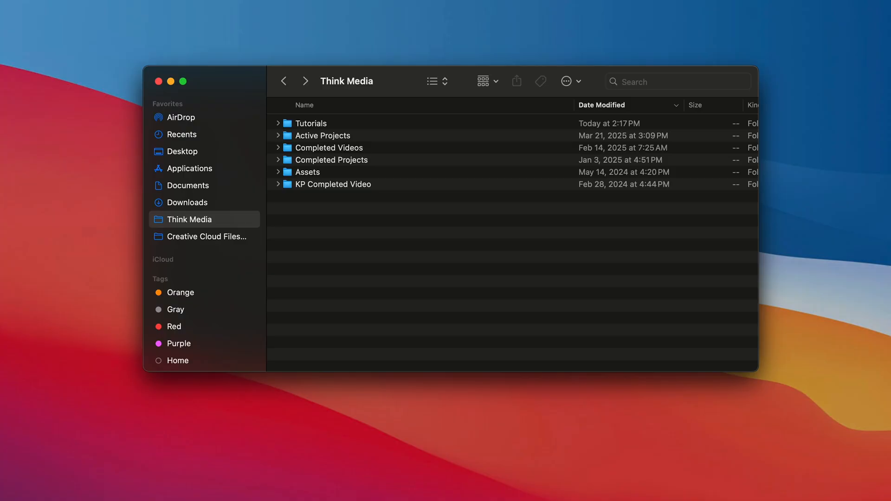
Step: Create a folder named RX100 Mini Review inside the Tutorials folder of Think Media
left_click_drag(236, 77, 226, 85)
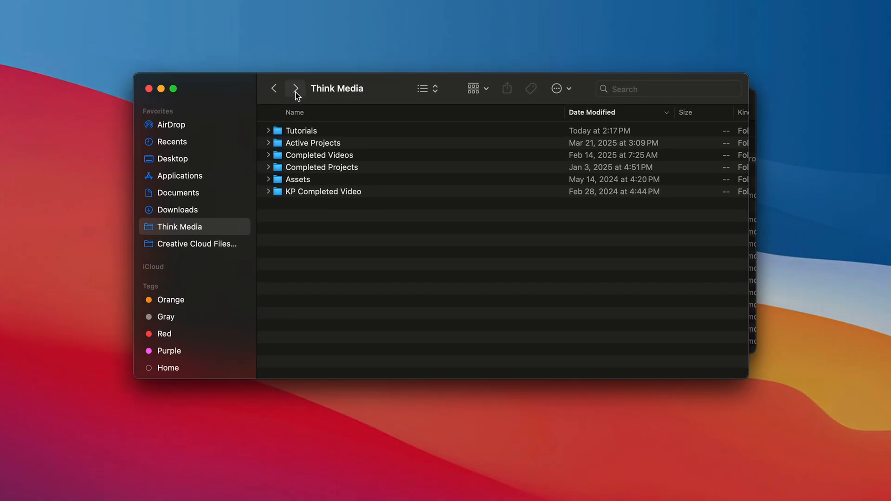
double_click(299, 133)
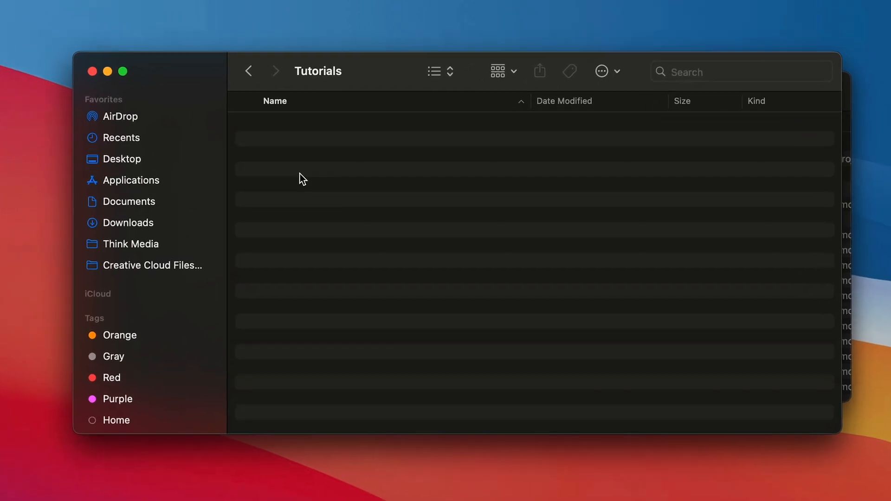
right_click(318, 169)
left_click(319, 182)
type("RX100 Mini")
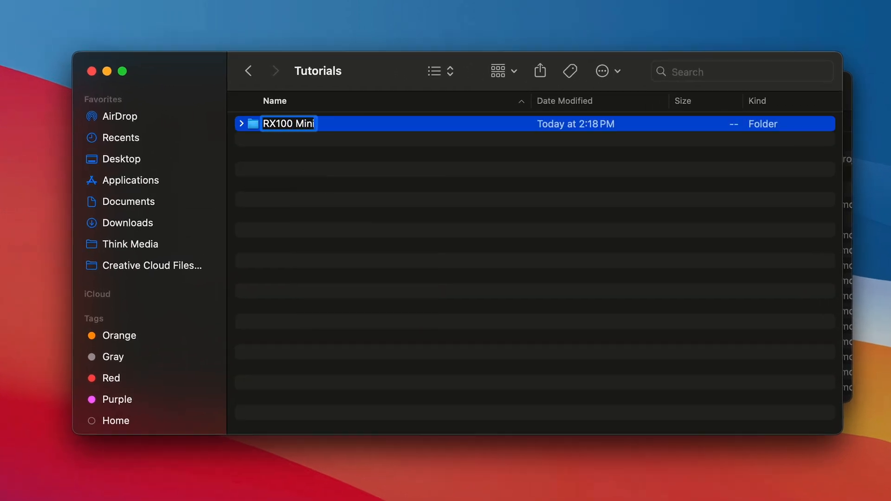
type(" Review")
key("Return")
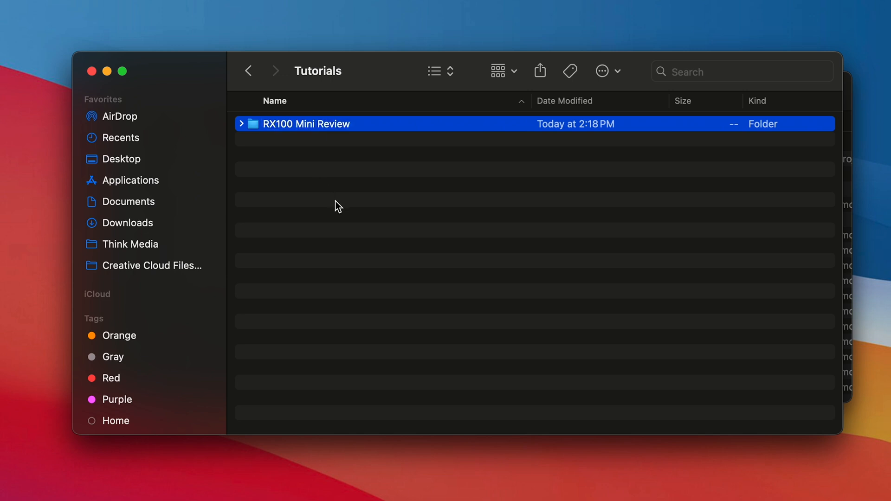
Step: Inside the RX100 Mini Review folder, create two subfolders named A-Roll and B-Roll
double_click(316, 126)
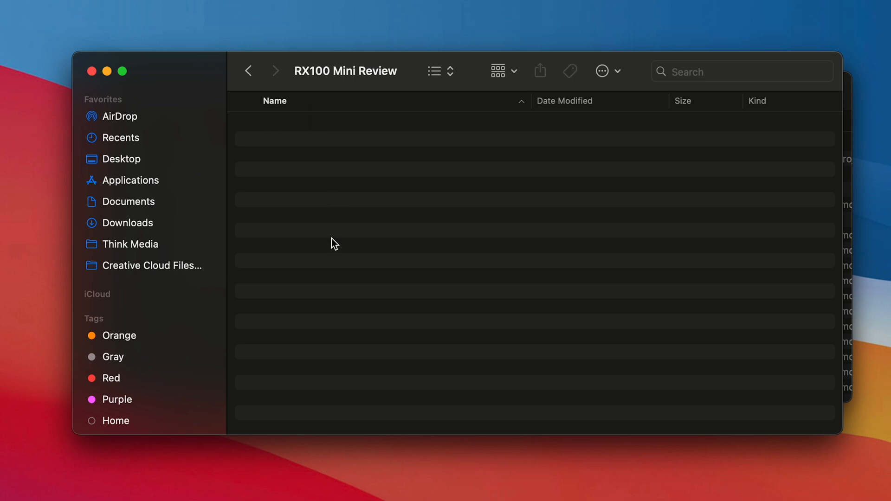
right_click(303, 165)
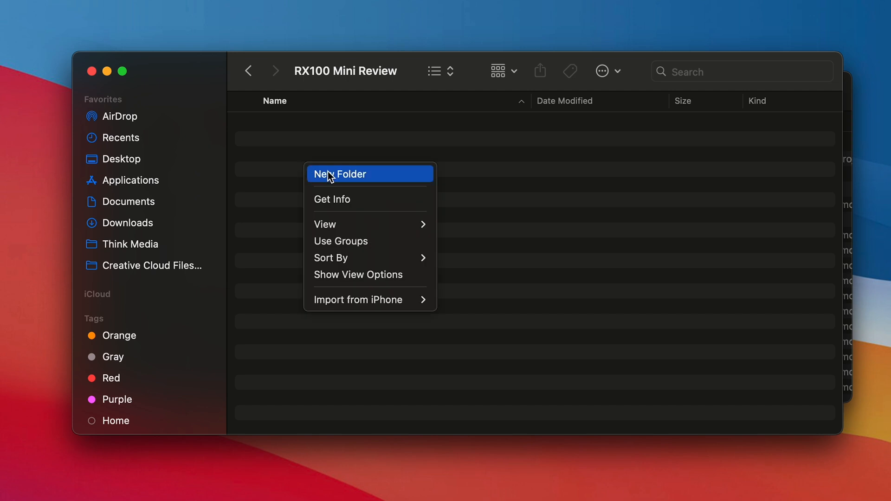
left_click(330, 175)
type("A-Roll")
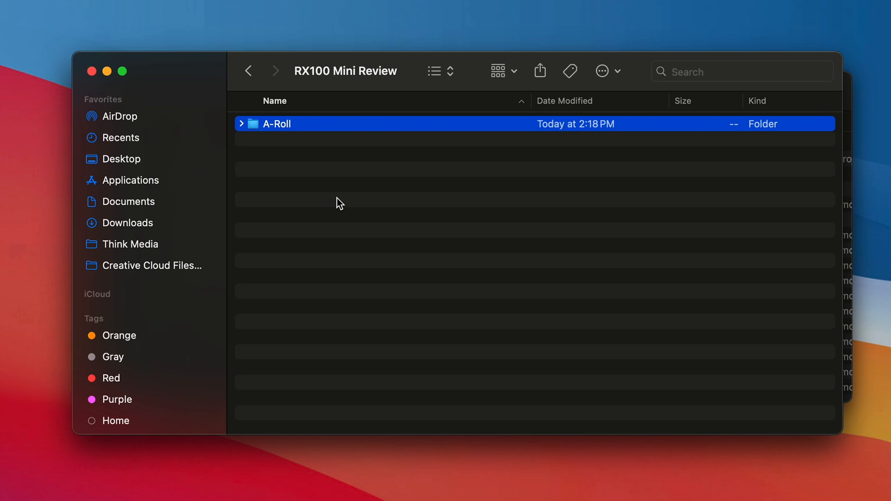
left_click(290, 191)
right_click(294, 185)
left_click(310, 192)
type("B-Roll")
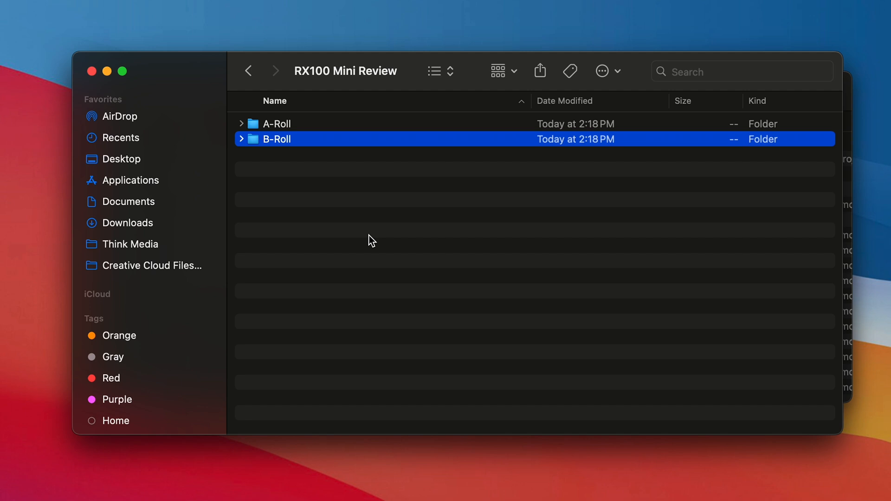
Step: Add a third subfolder named Project Files to the RX100 Mini Review folder
left_click(303, 201)
right_click(280, 208)
left_click(307, 211)
type("Project Files")
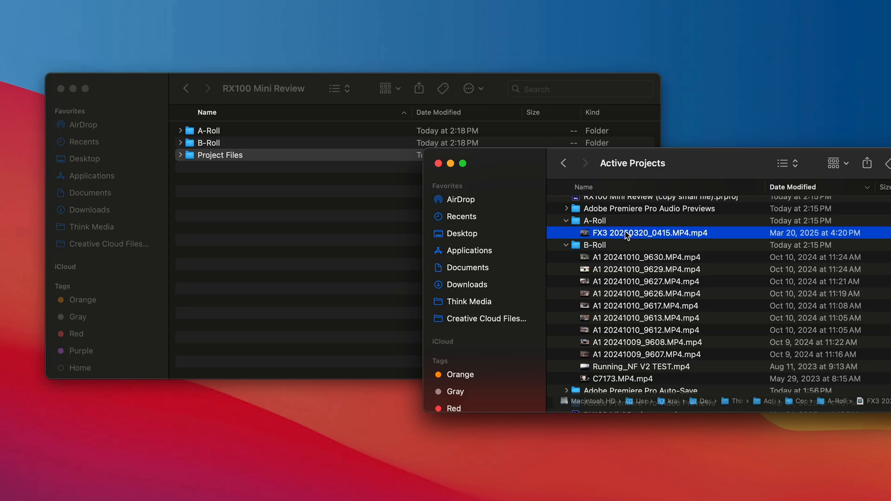
Step: Transfer the FX3 20250320_0415 clip from Active Projects into the new A-Roll folder, and all the B-Roll clips into the new B-Roll folder
left_click_drag(649, 233, 215, 133)
left_click(181, 131)
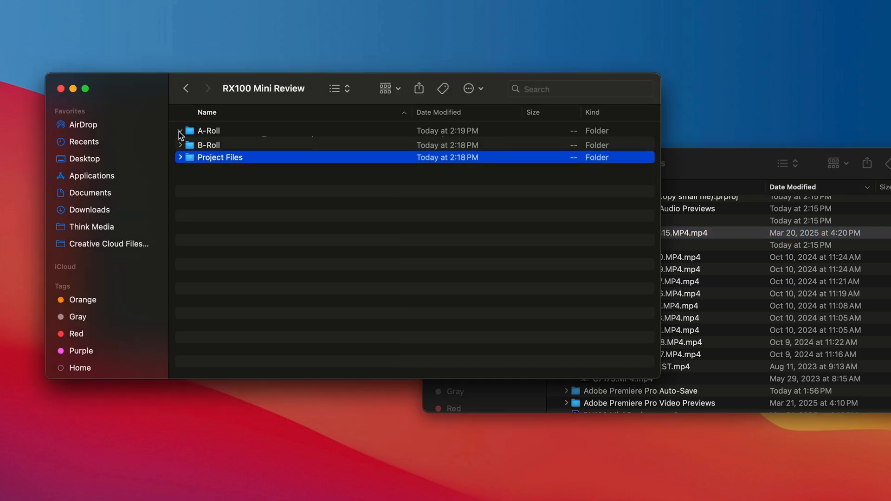
left_click(668, 307)
left_click(626, 261)
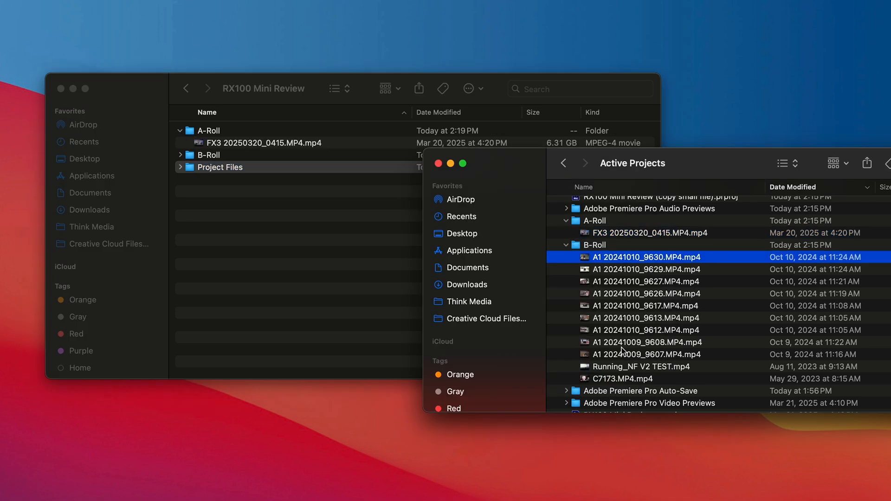
left_click(614, 379, "shift")
left_click_drag(626, 332, 216, 157)
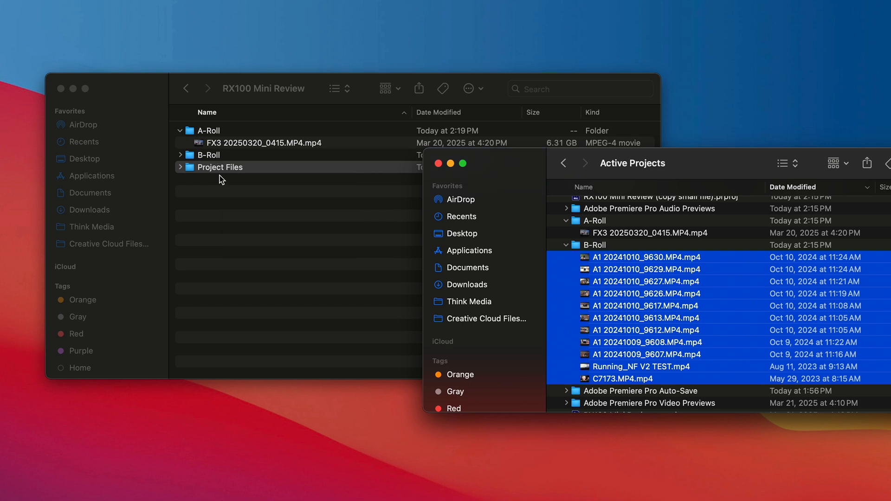
Step: Transfer the Assets folder from Active Projects into the new Project Files folder and expand that folder
scroll(650, 302, "down", 5)
left_click(597, 310)
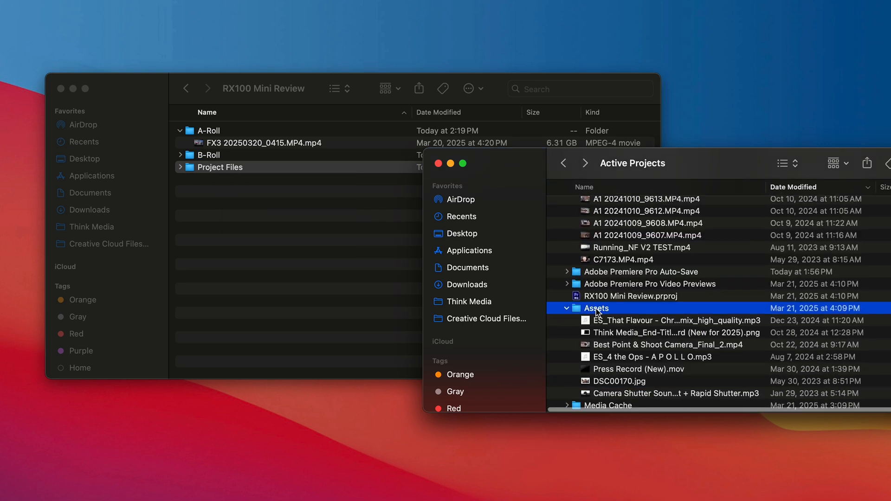
left_click_drag(596, 310, 207, 167)
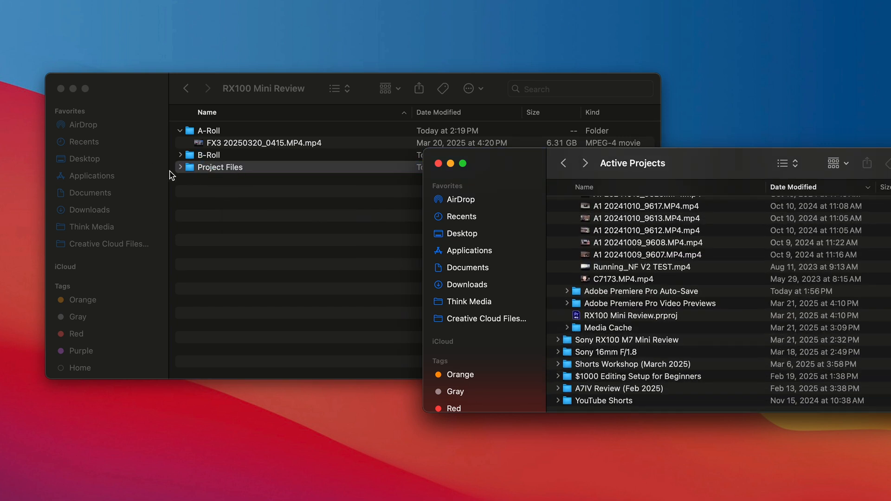
left_click(180, 167)
left_click(188, 180)
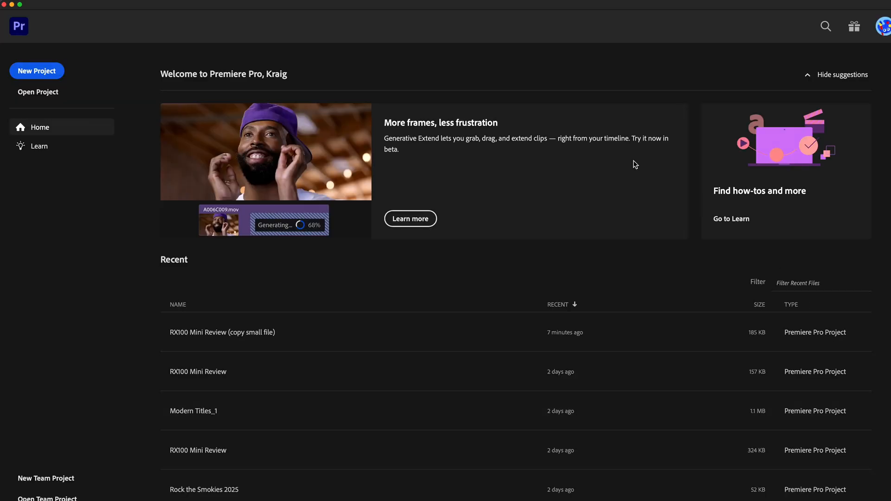
Step: Switch to Premiere Pro and create a project named RX100 M7 Review, saved in Project Files within Tutorials' RX100 Mini Review folder
left_click(41, 72)
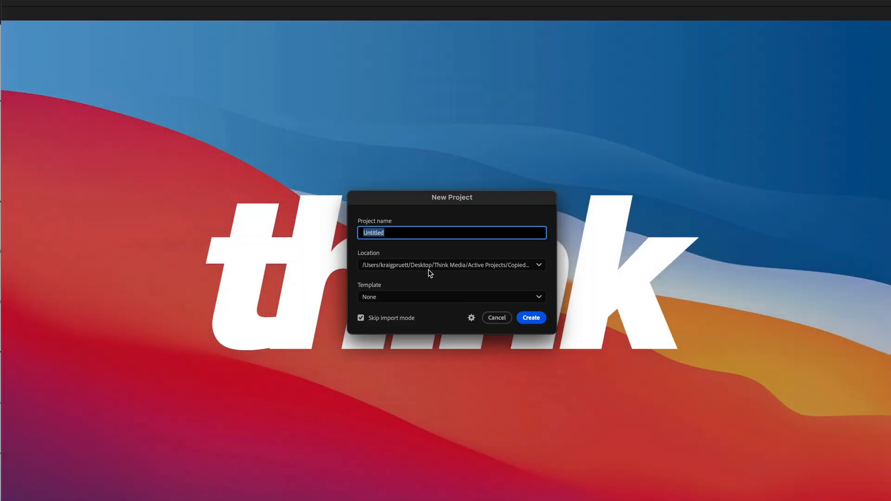
type("RX100 M7 Review")
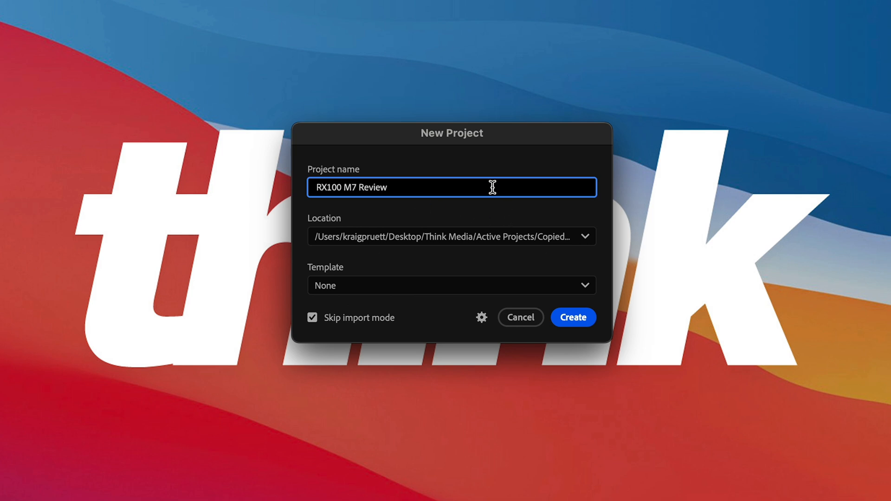
left_click(499, 235)
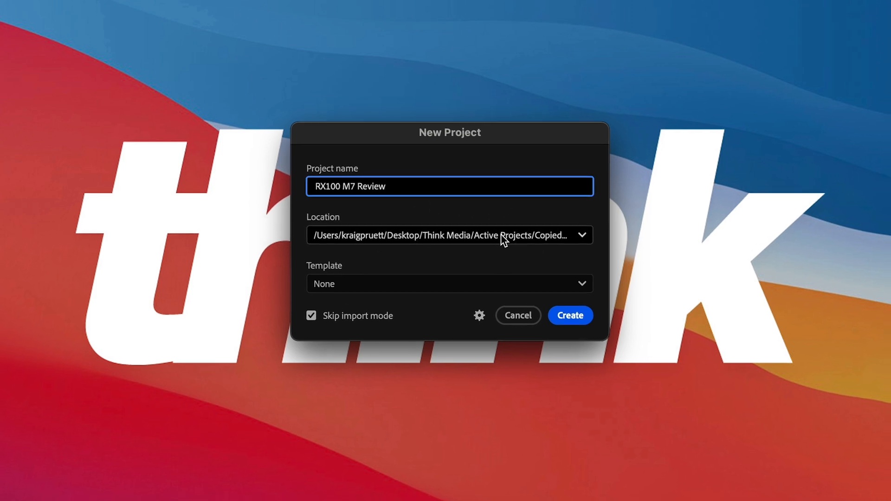
left_click(358, 346)
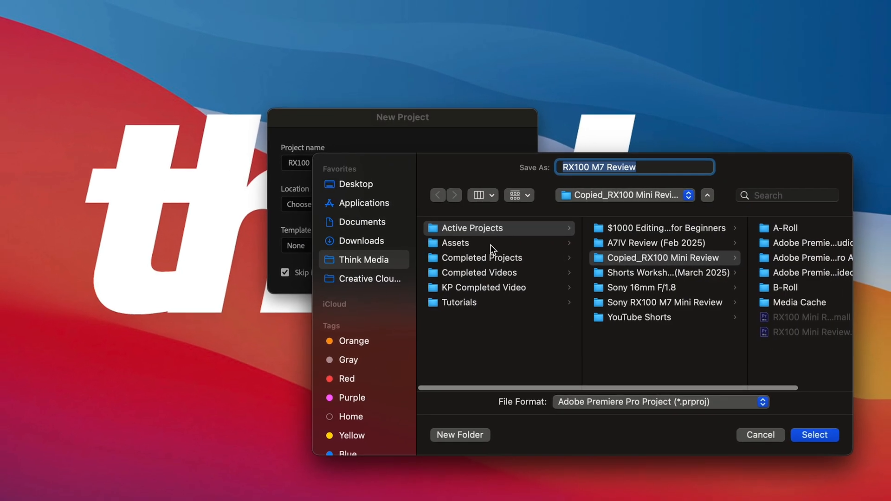
left_click(495, 302)
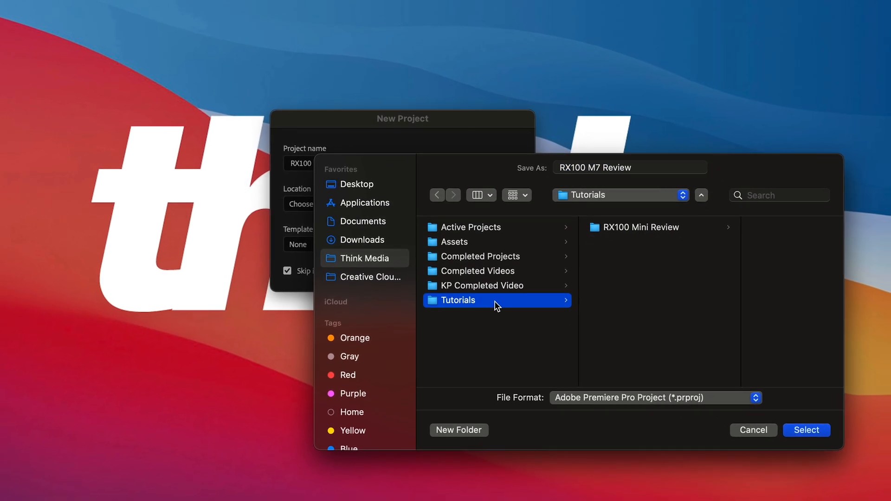
left_click(670, 227)
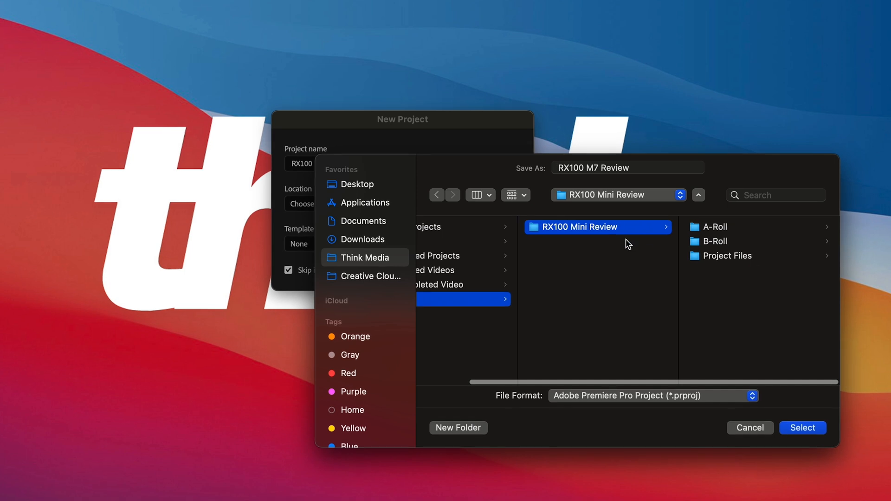
left_click(748, 255)
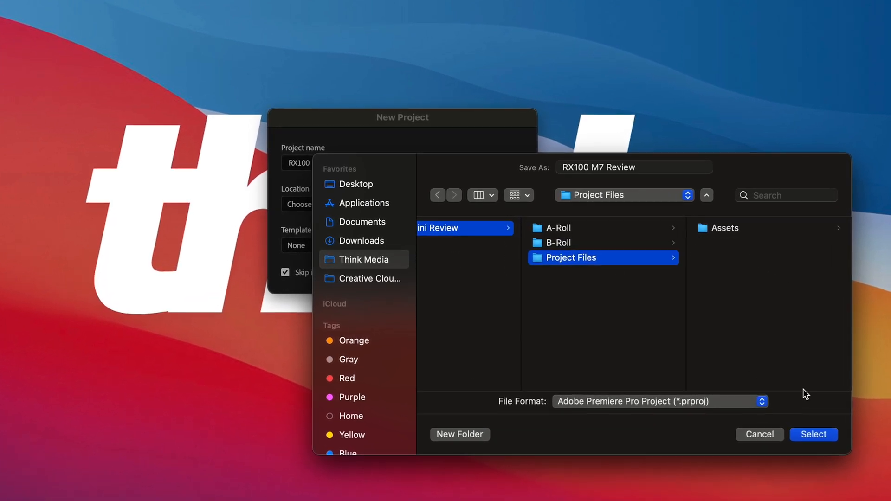
left_click(818, 438)
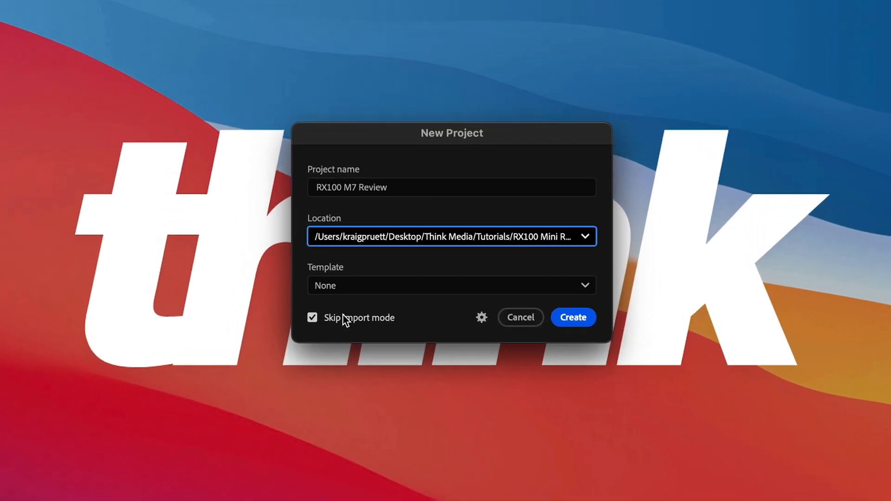
left_click(578, 320)
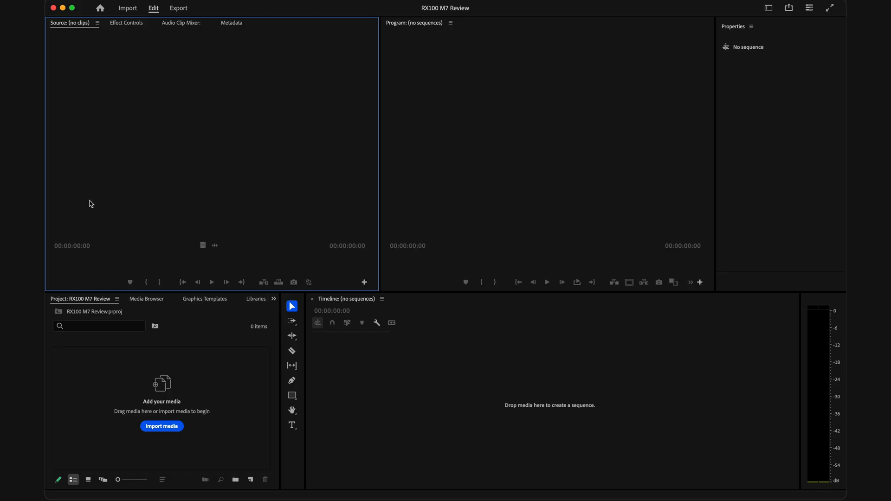
left_click(533, 125)
left_click(225, 123)
left_click(553, 182)
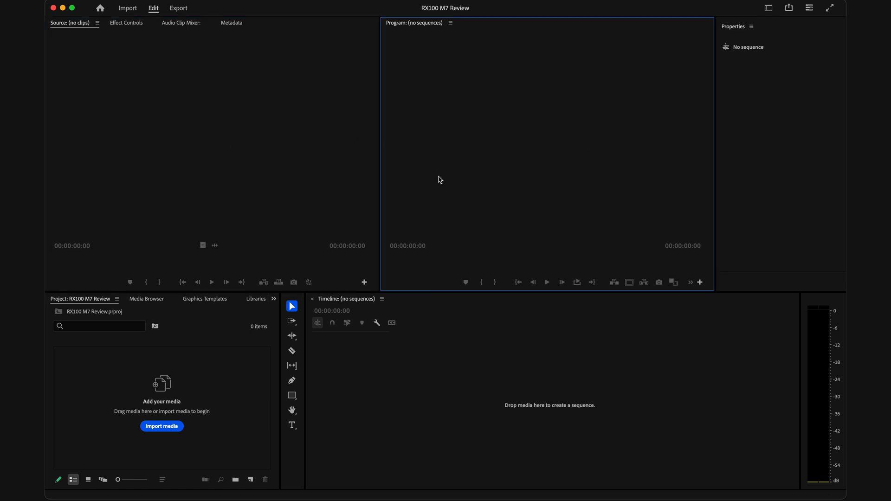
Step: Close the Properties panel in the Editing workspace
left_click(803, 125)
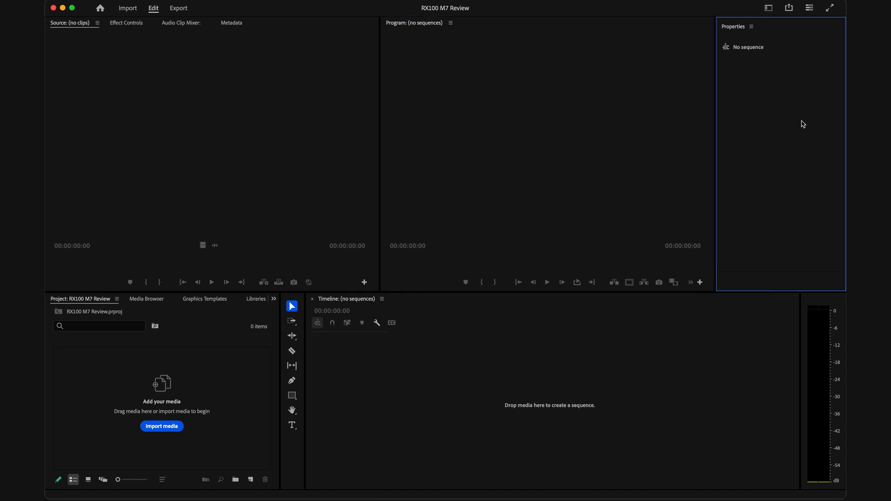
left_click(752, 27)
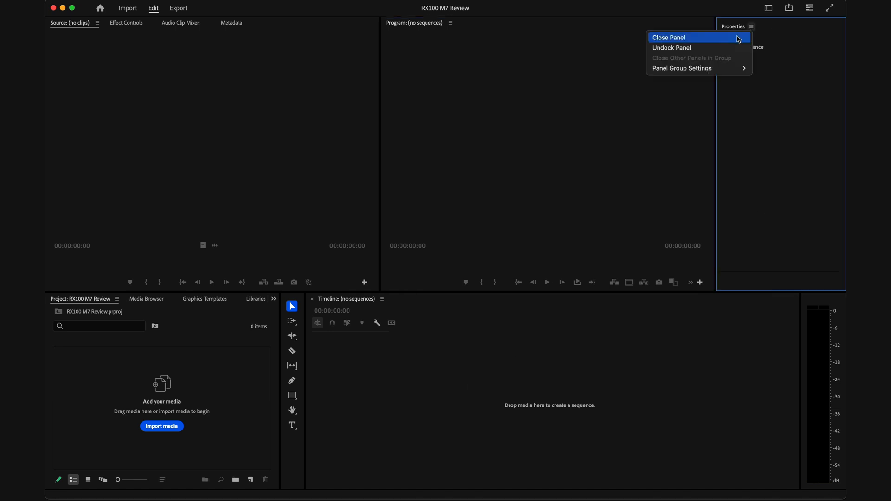
left_click(738, 38)
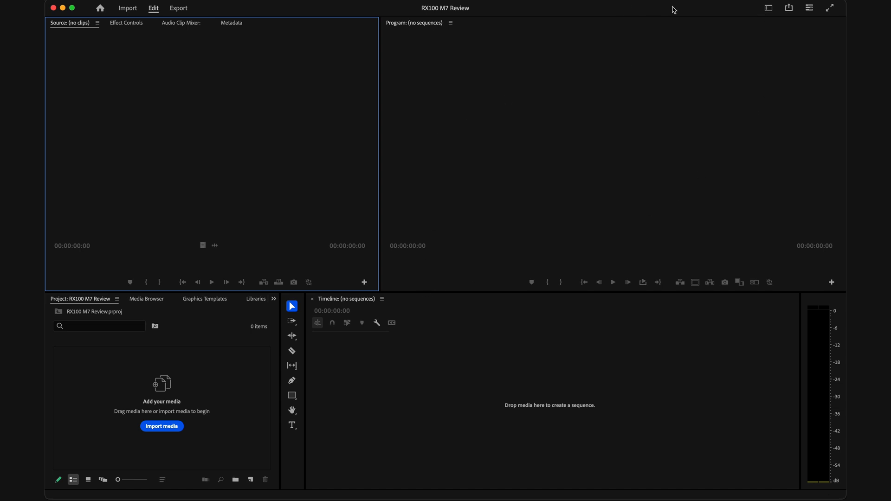
Step: Try out the Starter and Essentials workspaces, and return to the Editing workspace
left_click(769, 9)
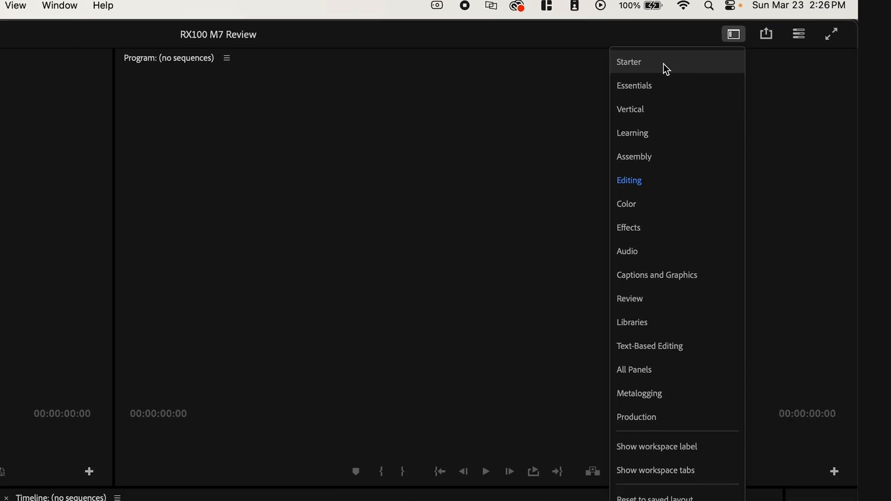
left_click(665, 65)
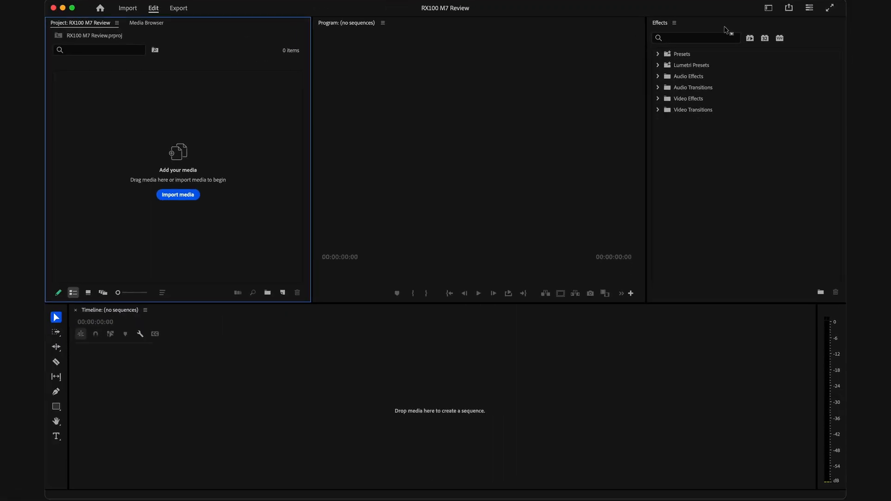
left_click(768, 8)
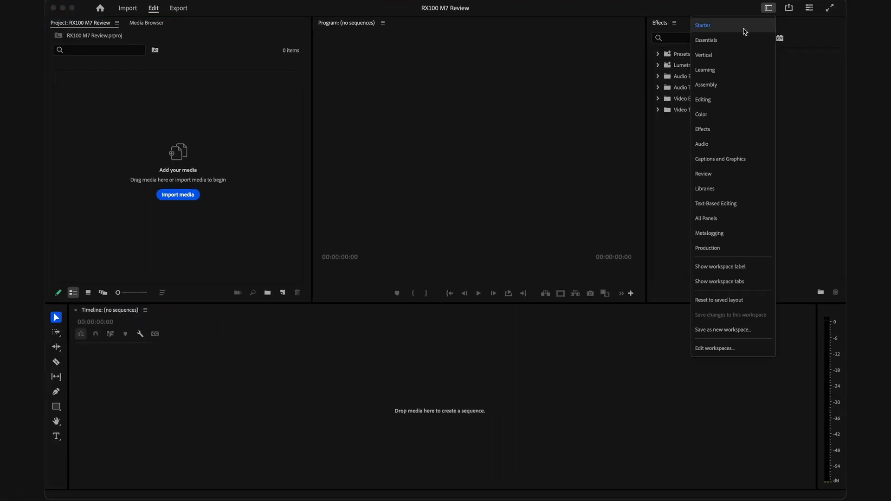
left_click(736, 42)
left_click(768, 7)
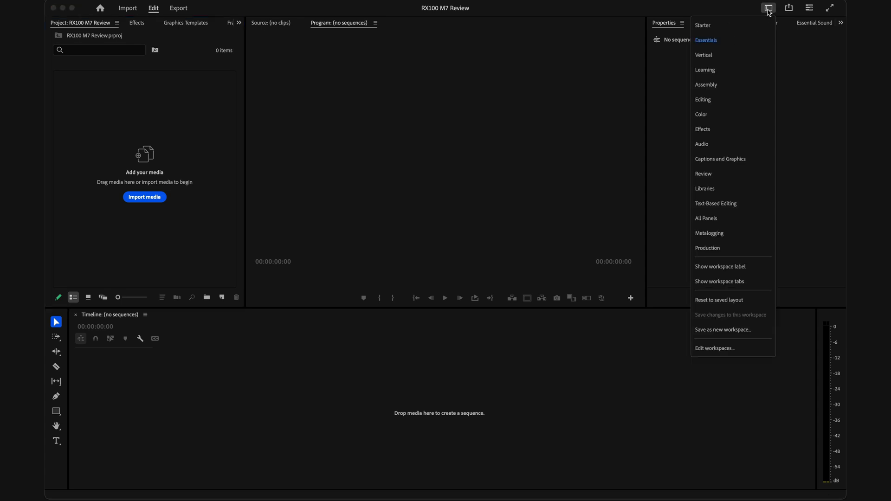
left_click(732, 100)
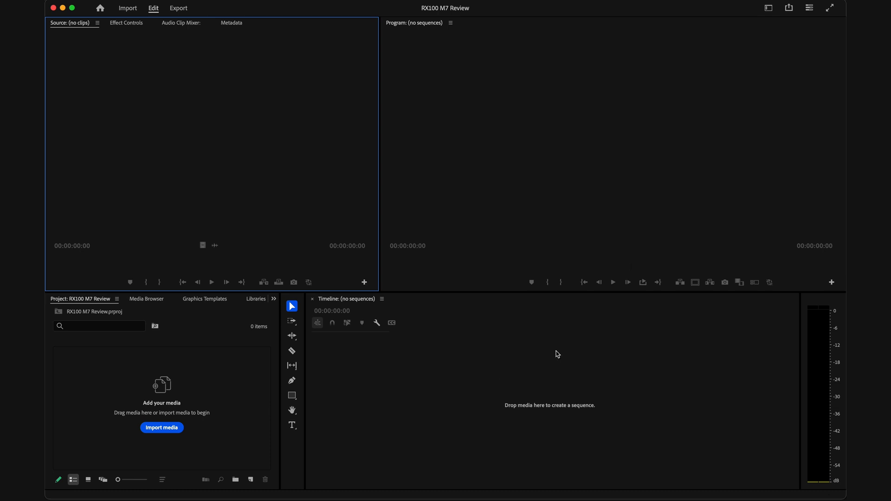
left_click(450, 23)
left_click(389, 75)
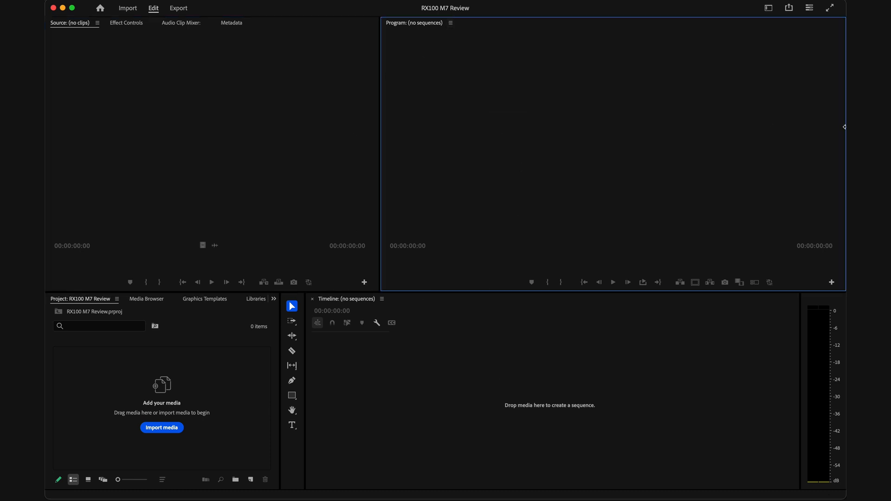
left_click(194, 108)
left_click(458, 101)
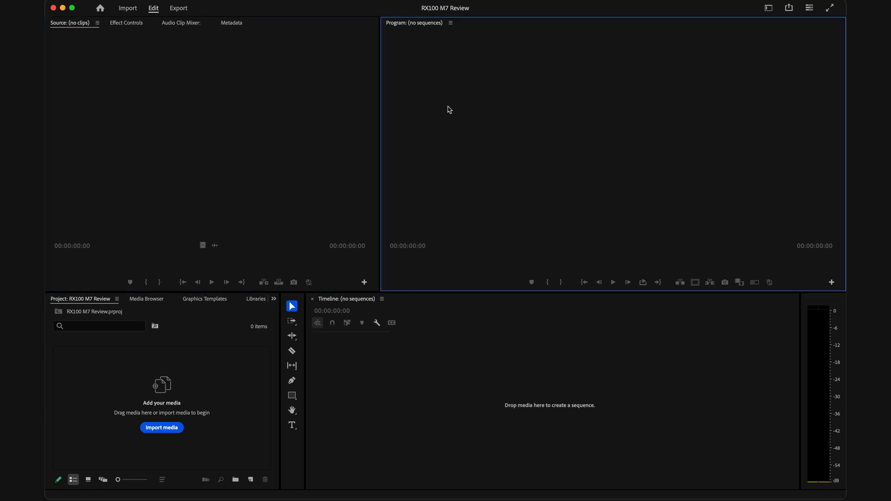
left_click(105, 395)
left_click(380, 380)
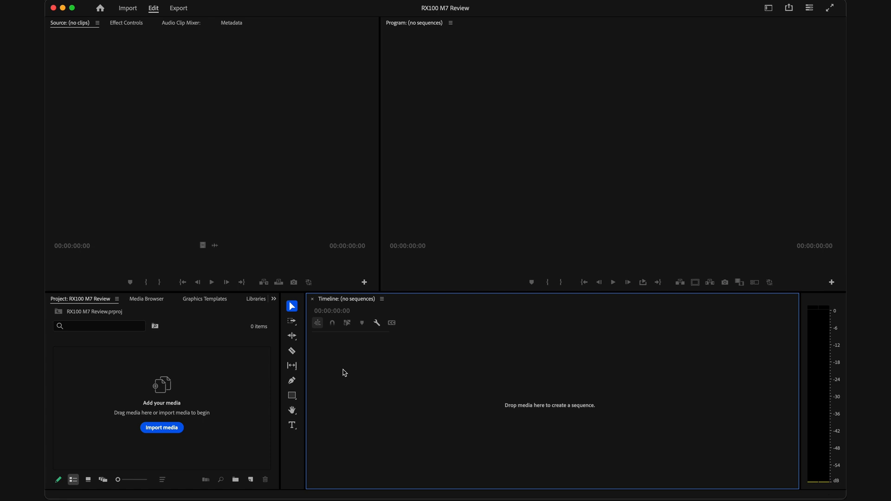
left_click(207, 85)
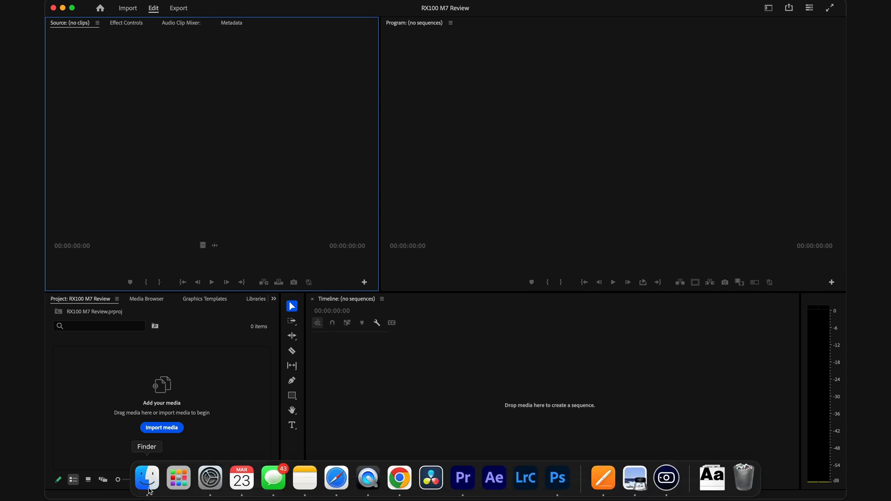
Step: Switch to Finder and import the A-Roll, B-Roll and Assets folders from RX100 Mini Review into the Premiere Pro project
left_click(149, 487)
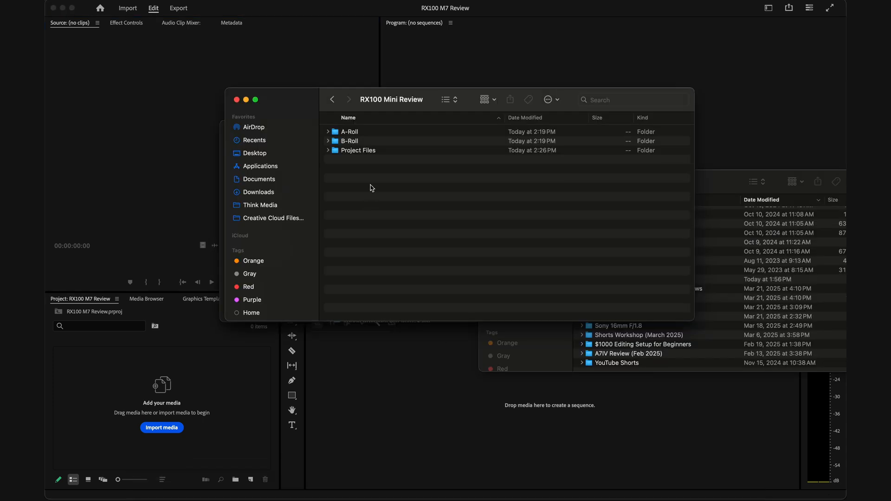
mouse_move(309, 107)
left_mouse_down()
mouse_move(288, 115)
mouse_move(287, 128)
mouse_move(296, 97)
left_mouse_up()
left_click(340, 123)
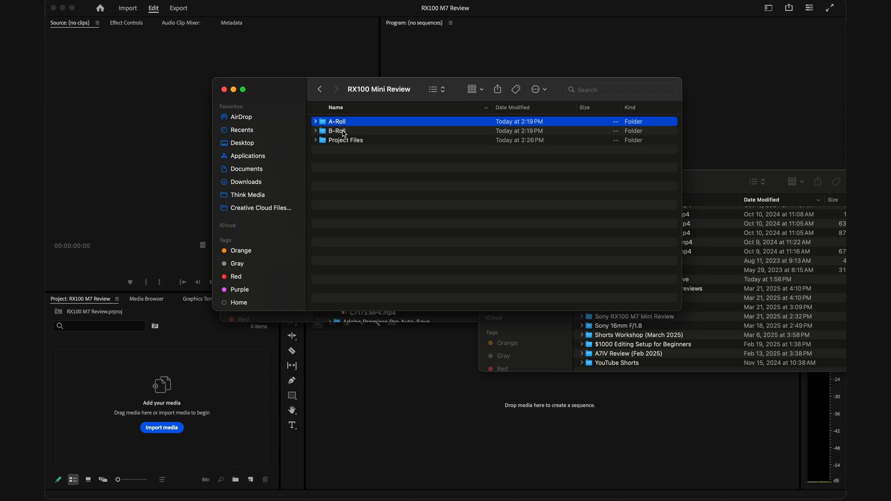
left_click(343, 132, "shift")
left_click(315, 140)
left_click(350, 153, "super")
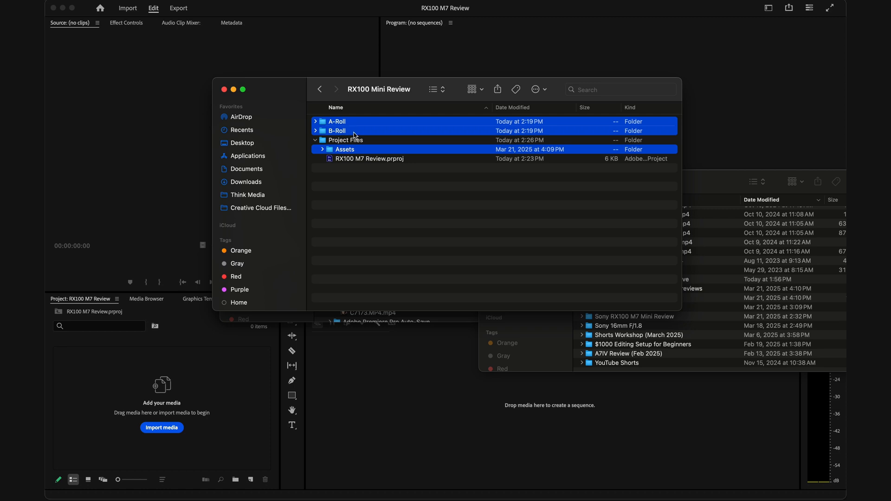
left_click_drag(361, 132, 207, 402)
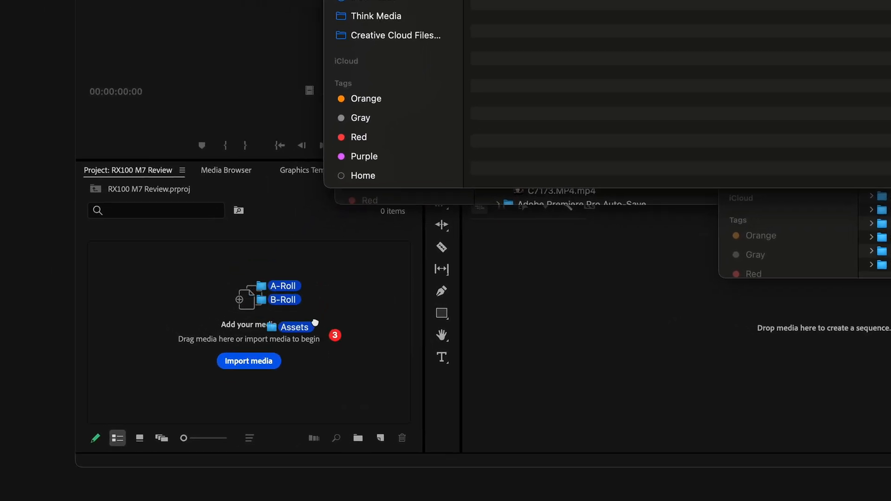
left_click_drag(315, 322, 311, 292)
left_click_drag(347, 261, 344, 264)
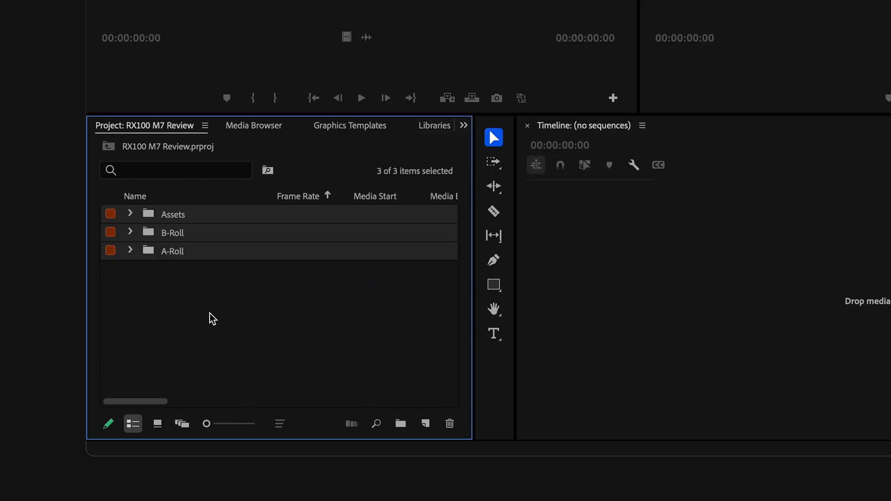
Step: Sort the project items by name, add a new bin named Footage, and collapse it
left_click(210, 198)
left_click(196, 341)
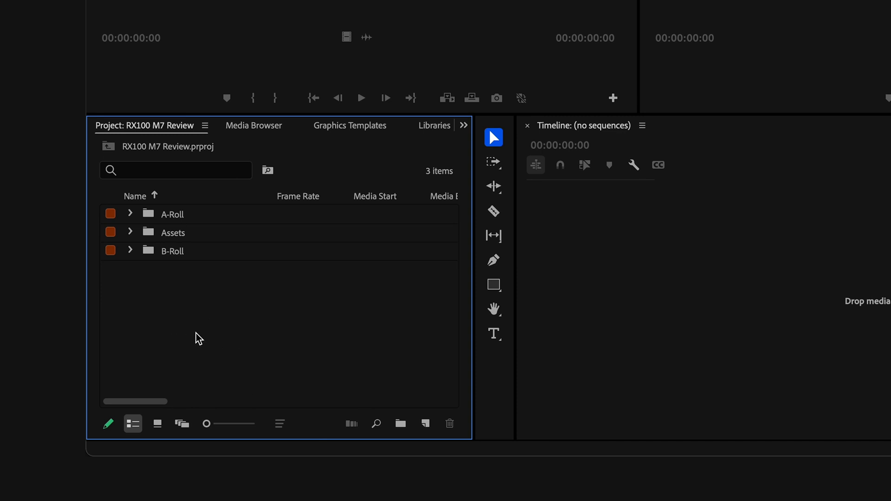
right_click(187, 317)
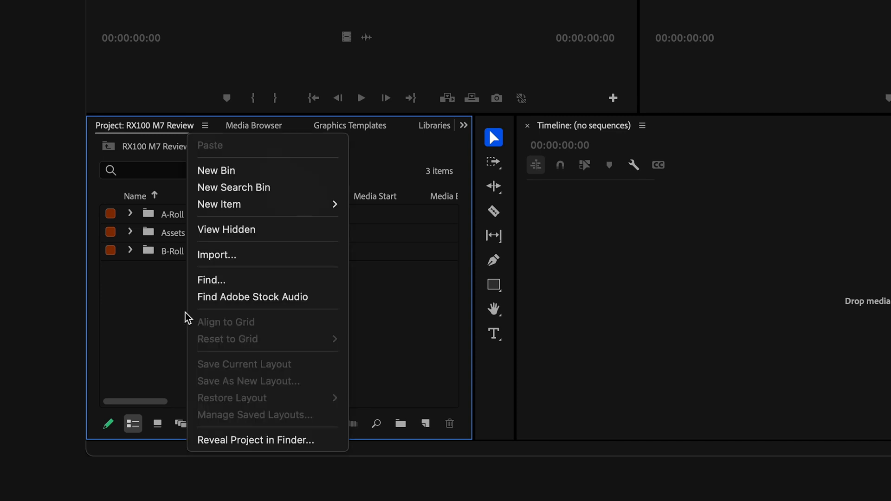
left_click(254, 172)
type("Footage")
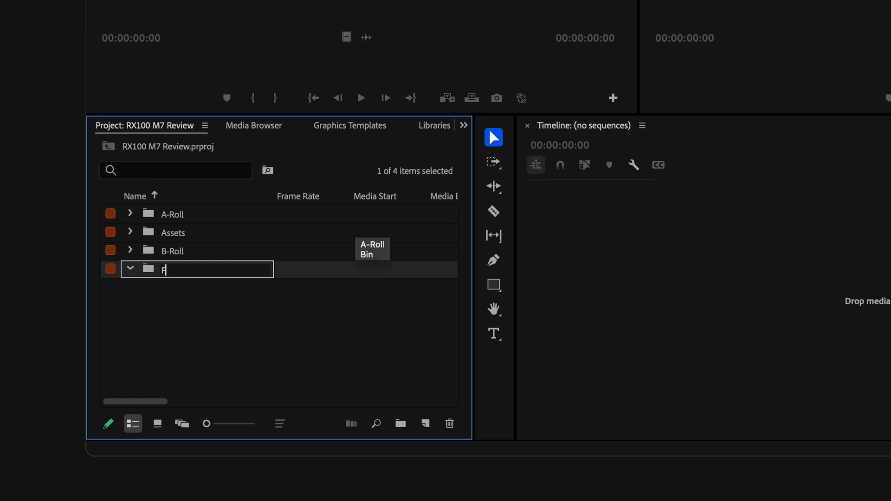
key("Return")
left_click(130, 270)
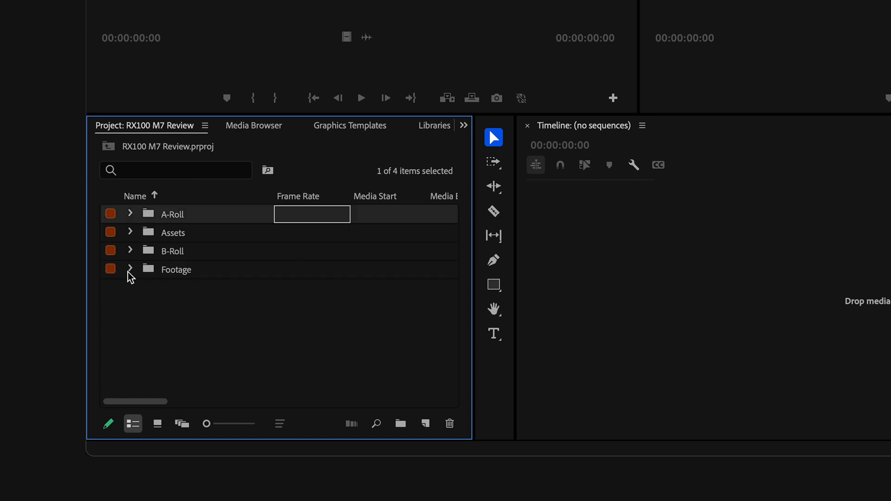
Step: Move the A-Roll and B-Roll bins into the Footage bin and expand it
left_click(175, 253)
left_click(171, 215, "ctrl")
left_click_drag(173, 217, 178, 274)
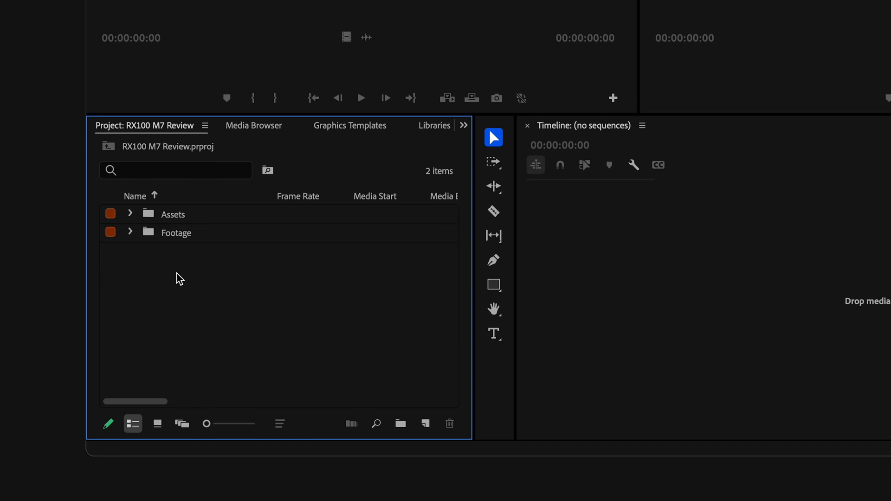
left_click(130, 232)
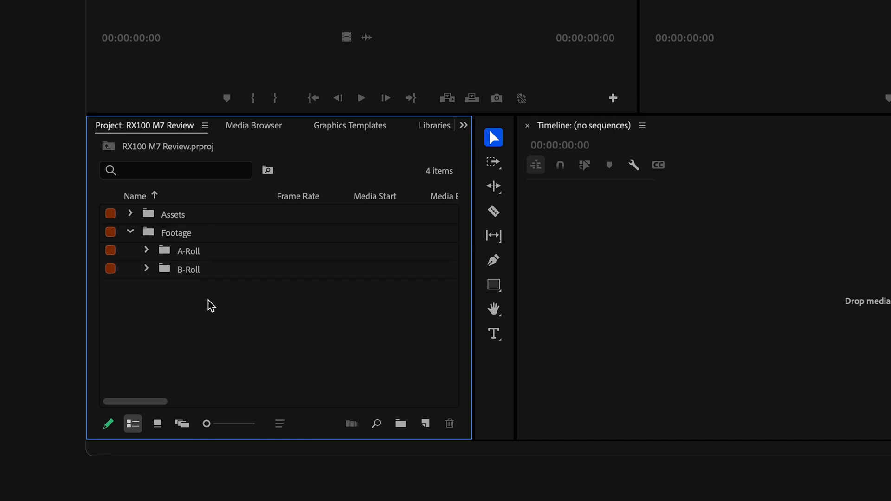
Step: Collapse the Footage bin and look through the video, sound effect and image files in the Assets bin
left_click(130, 232)
left_click(130, 214)
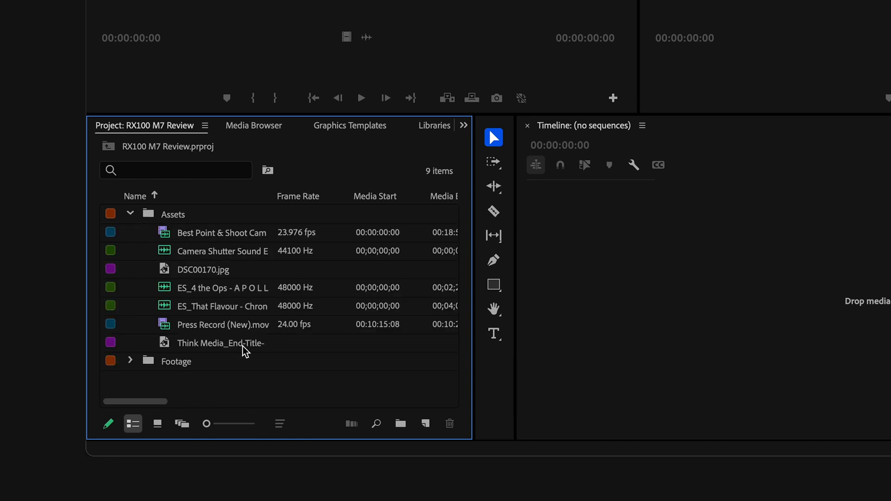
left_click(217, 240)
left_click(211, 254)
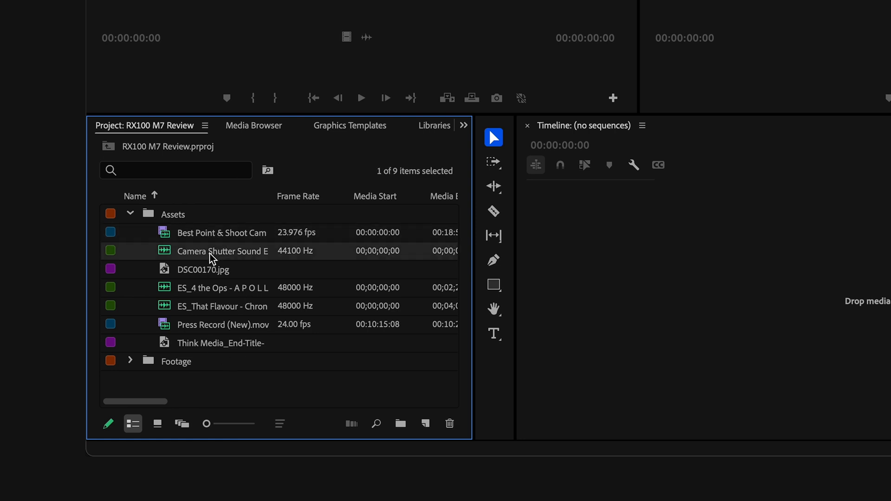
left_click(202, 273)
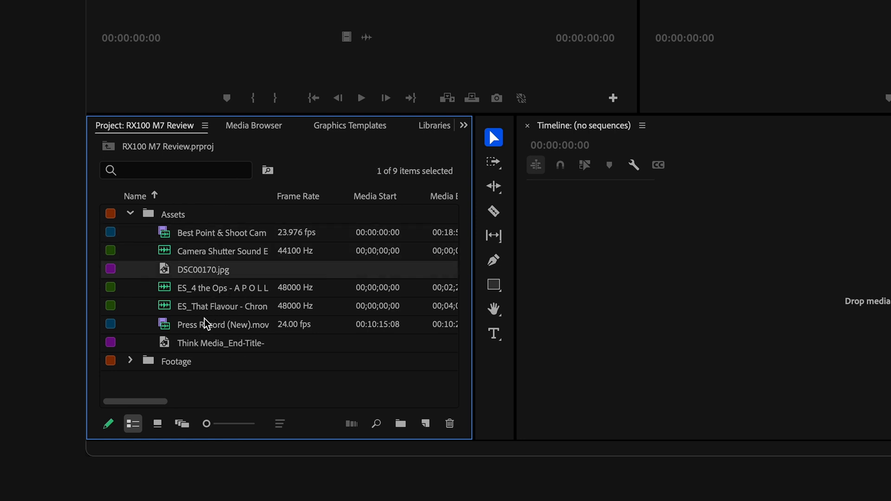
left_click(207, 324)
left_click(130, 214)
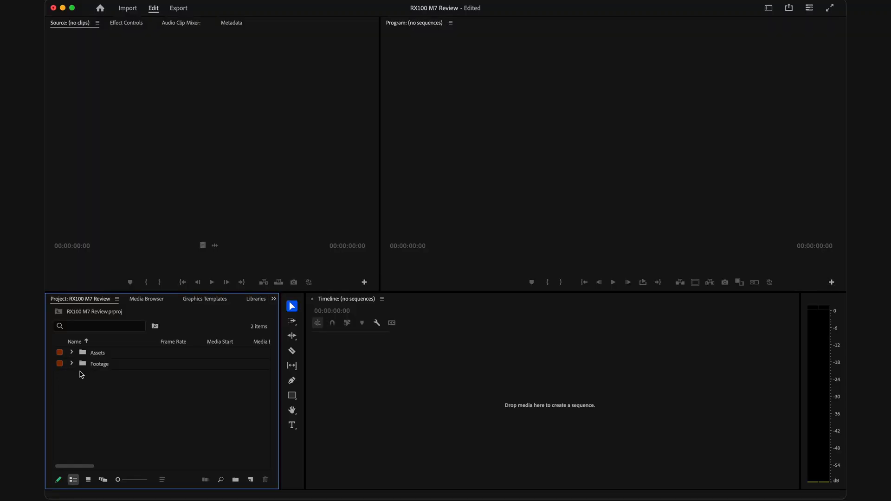
Step: Open the FX3 clip from the A-Roll bin in the Source Monitor and scrub through it
left_click(72, 363)
left_click(81, 375)
double_click(126, 388)
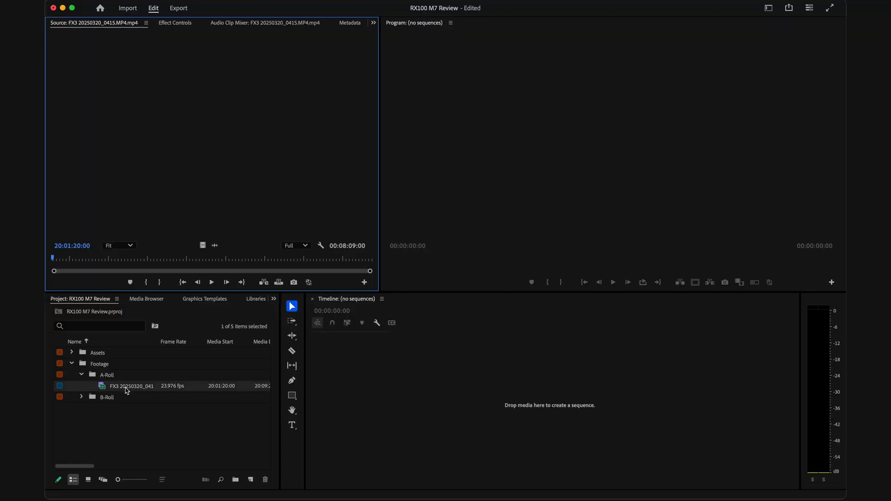
left_click_drag(59, 258, 131, 257)
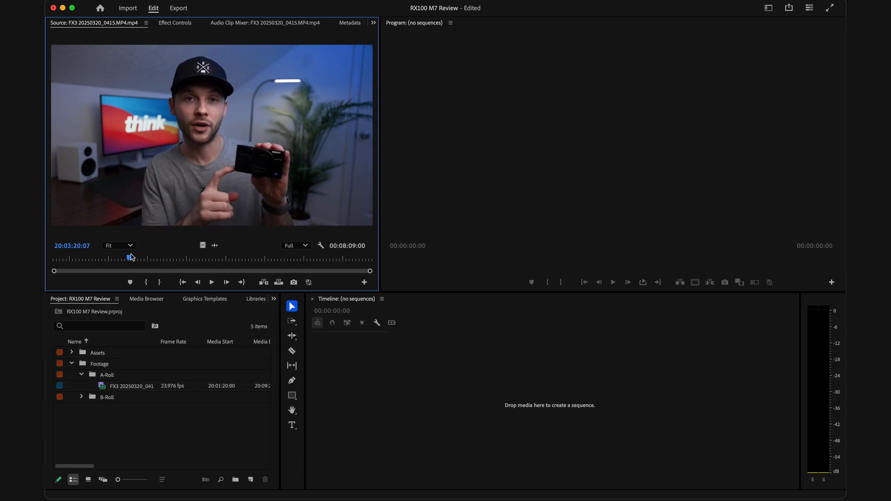
mouse_move(131, 257)
left_mouse_down()
mouse_move(92, 262)
mouse_move(141, 261)
left_mouse_up()
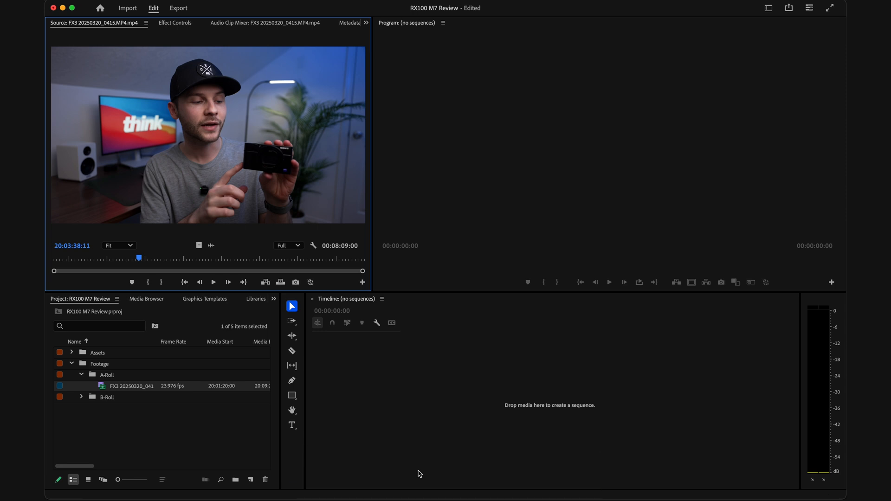
Step: Create a sequence from the A-Roll FX3 clip by placing it in the empty timeline, and scrub through the sequence
left_click(558, 387)
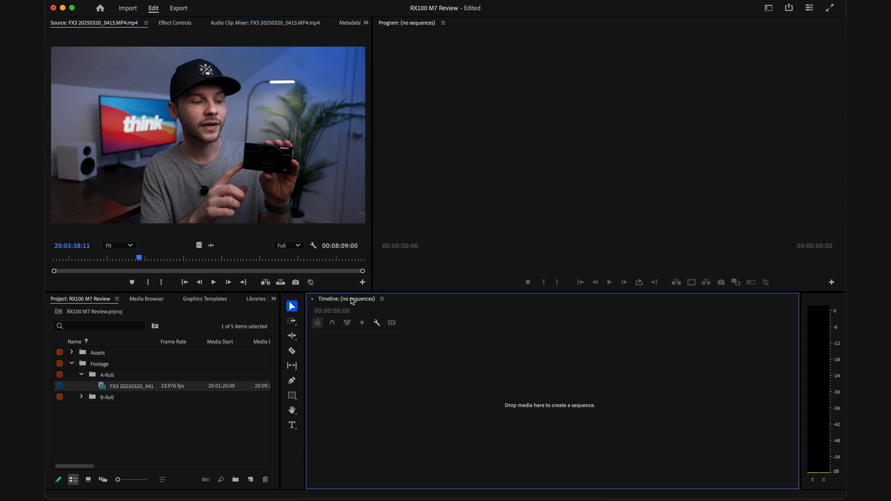
left_click(122, 455)
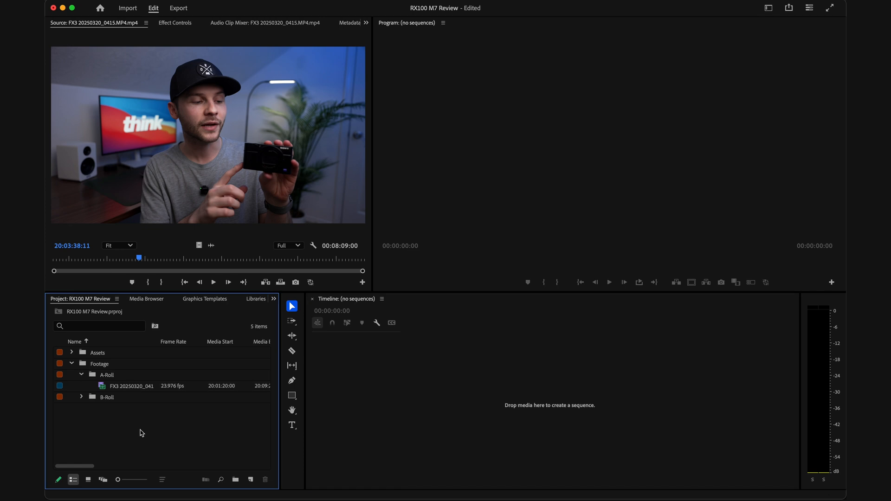
left_click(124, 388)
left_click_drag(124, 389, 499, 392)
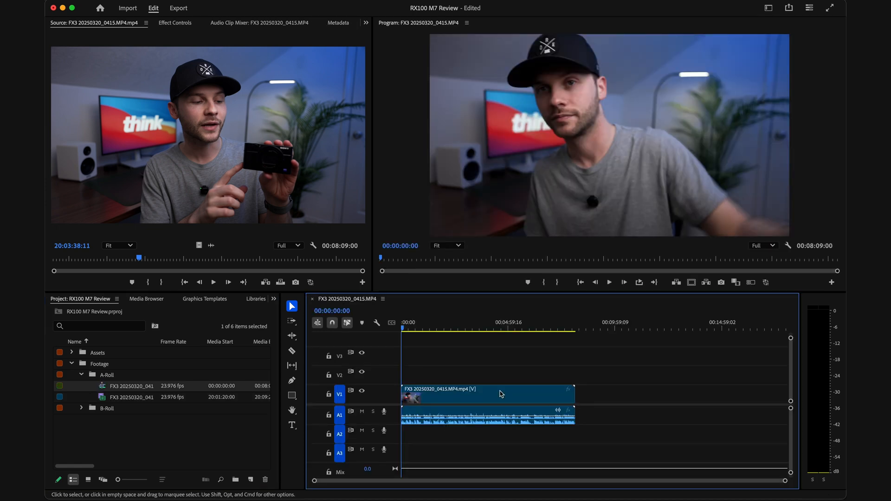
mouse_move(442, 325)
left_mouse_down()
mouse_move(492, 324)
mouse_move(431, 323)
left_mouse_up()
Step: Delete the FX3 clip from the timeline and remove its sequence from the A-Roll bin
left_click(442, 394)
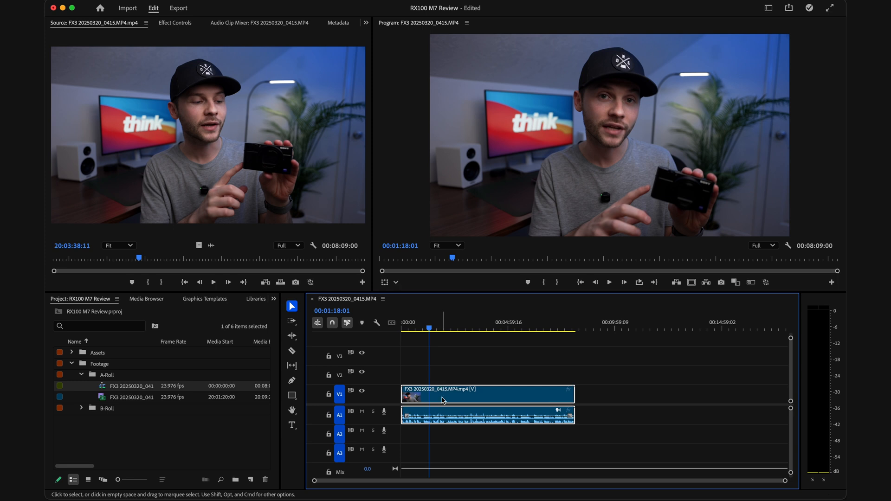
key("Delete")
left_click(131, 431)
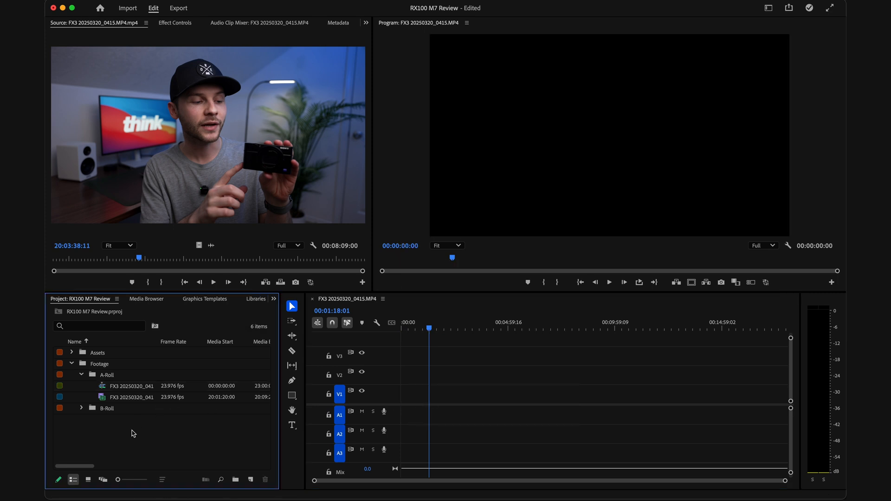
left_click(121, 390)
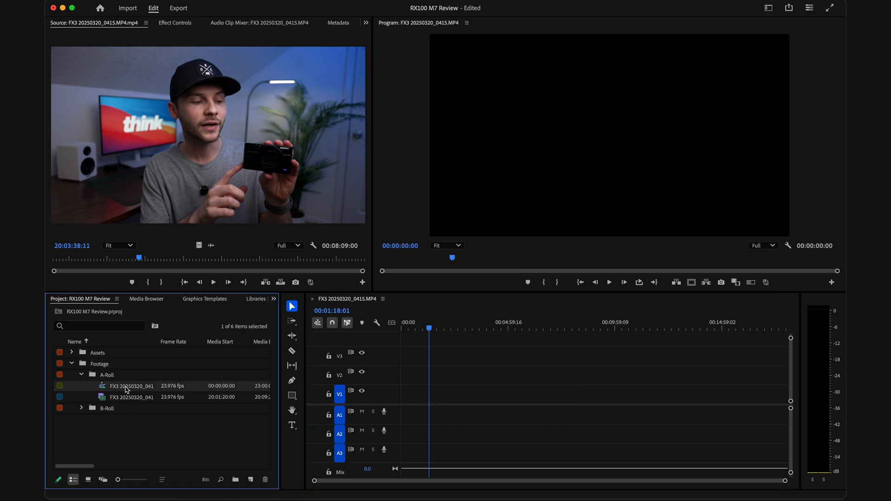
key("Delete")
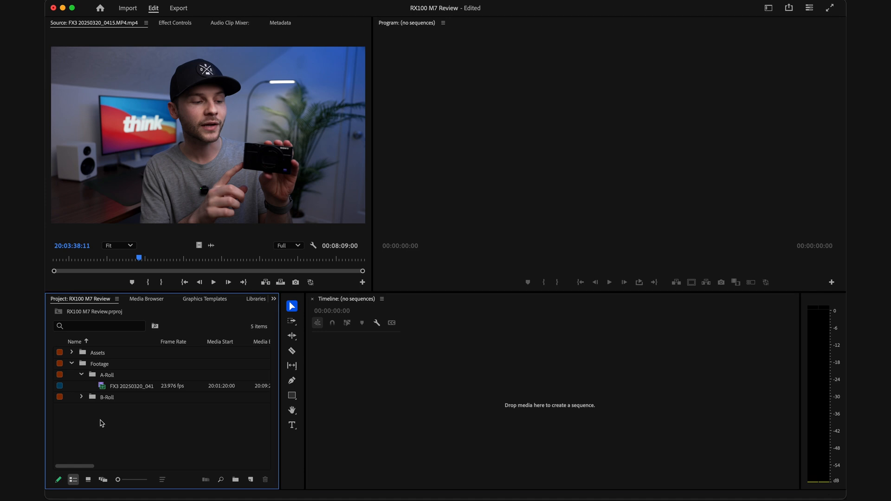
Step: Start a new sequence and select the 4K 24 preset from the Custom presets
right_click(114, 428)
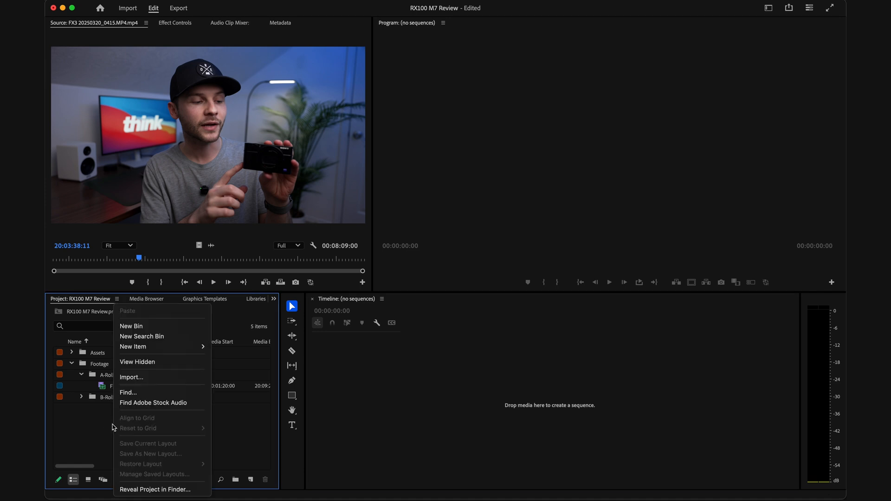
mouse_move(199, 346)
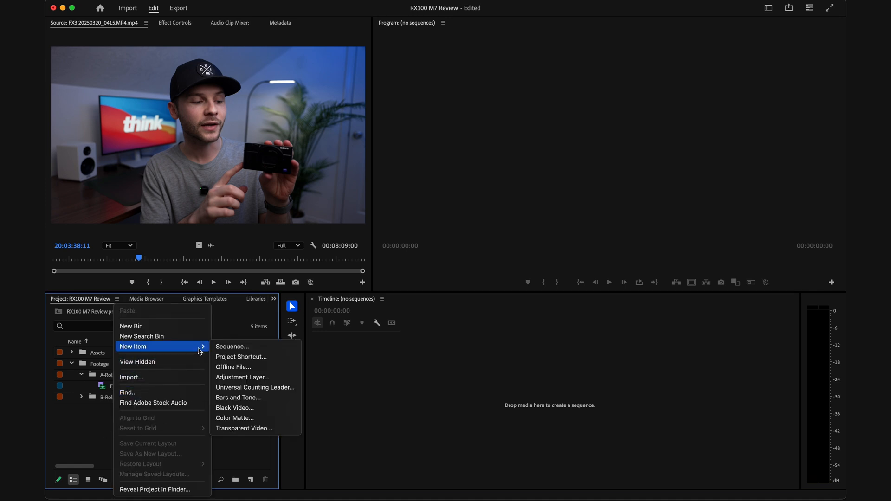
left_click(233, 348)
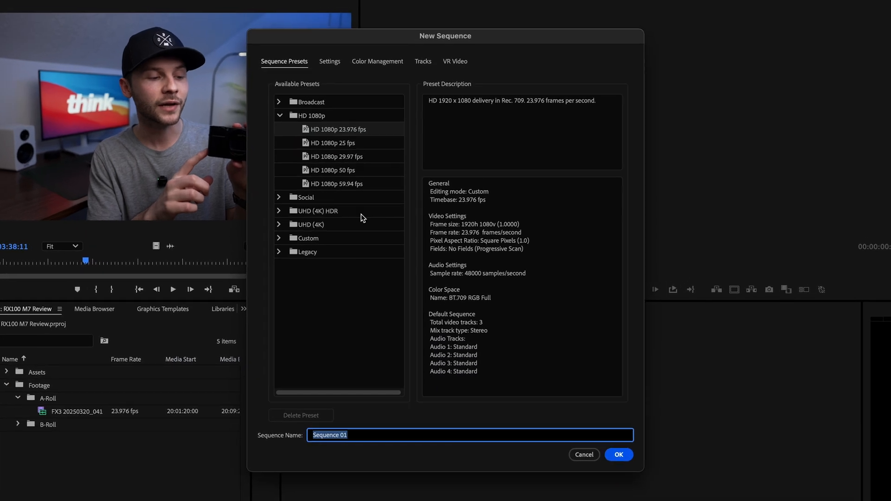
left_click(279, 238)
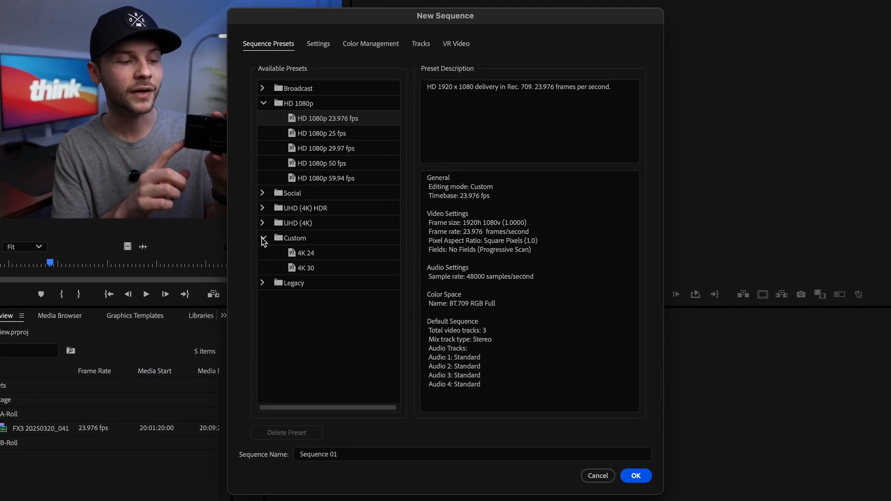
left_click(311, 253)
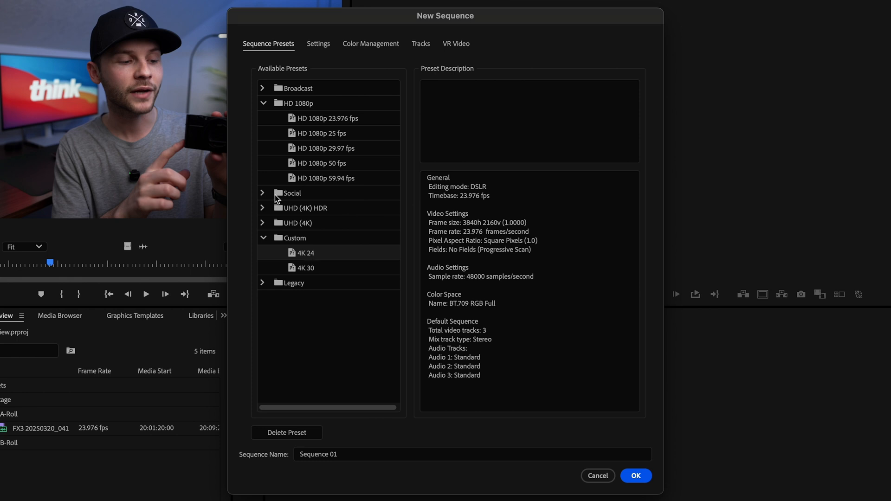
Step: Select the UHD (4K) HDR 2160p 23.976 fps preset and open its sequence settings to inspect the frame size
left_click(263, 193)
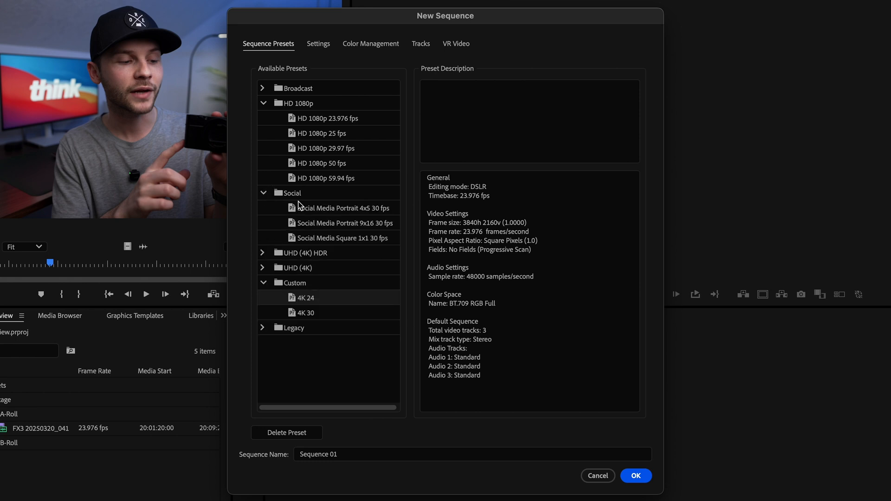
left_click(263, 253)
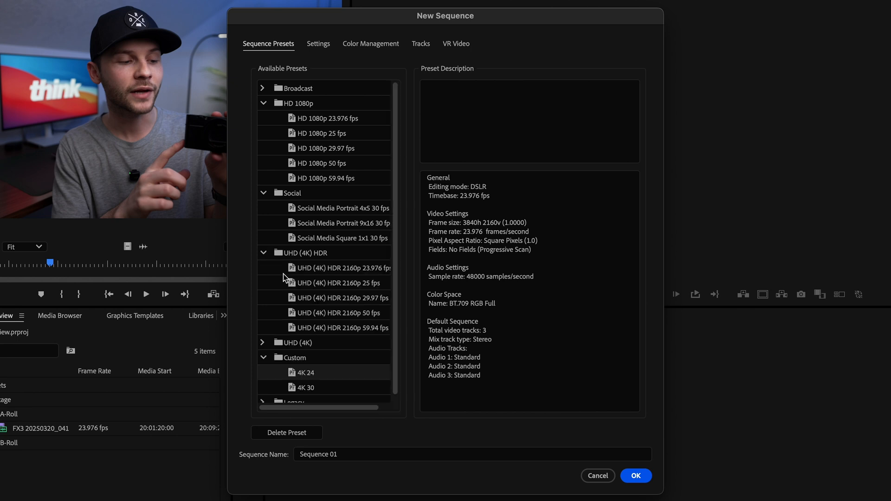
left_click(326, 269)
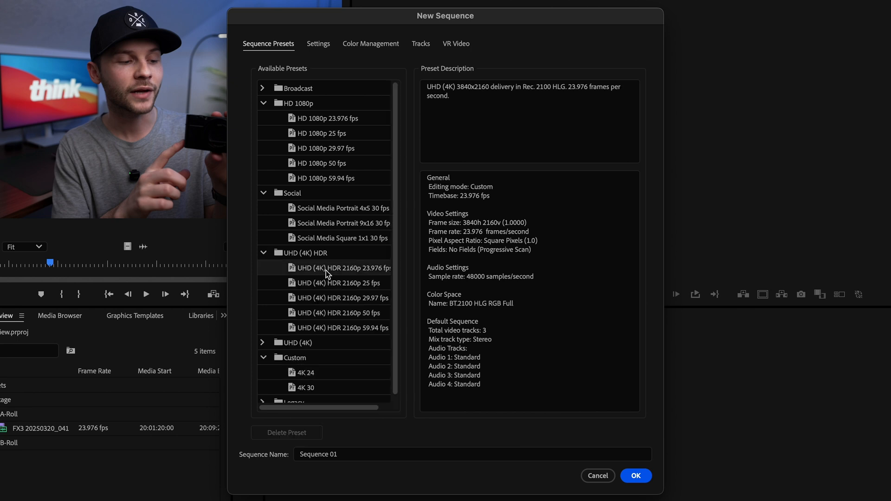
left_click(322, 43)
double_click(338, 133)
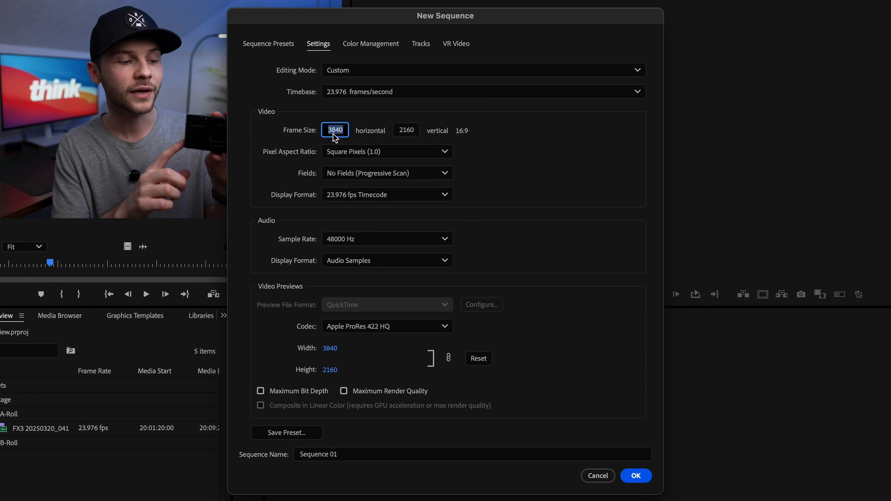
double_click(407, 131)
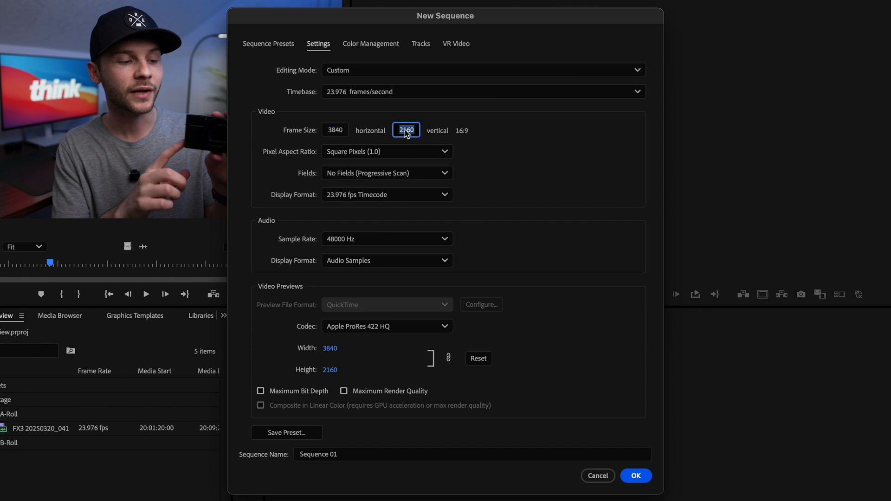
Step: Try a custom frame size of 1920 by 1080 and cancel the new sequence
double_click(335, 131)
type("1920")
key("Tab")
type("1")
left_click(554, 126)
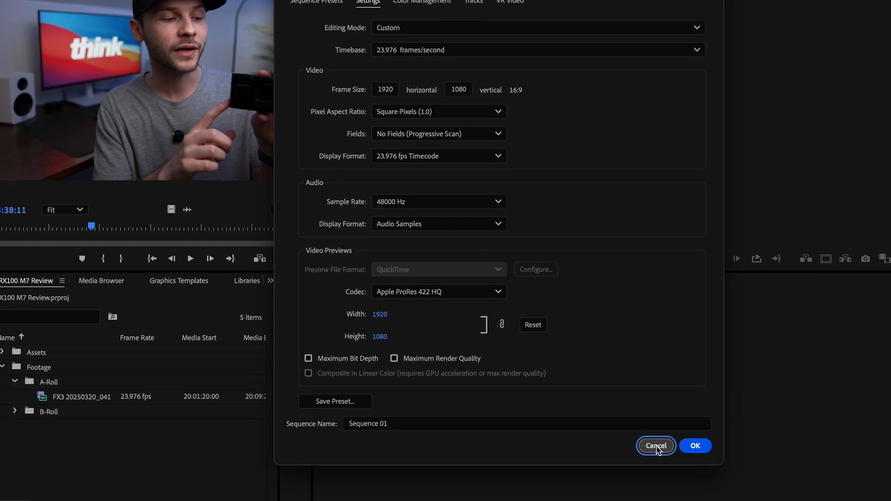
left_click(597, 476)
Step: Create a sequence matching the A-Roll FX3 clip by placing the clip in the empty timeline
left_click(163, 318)
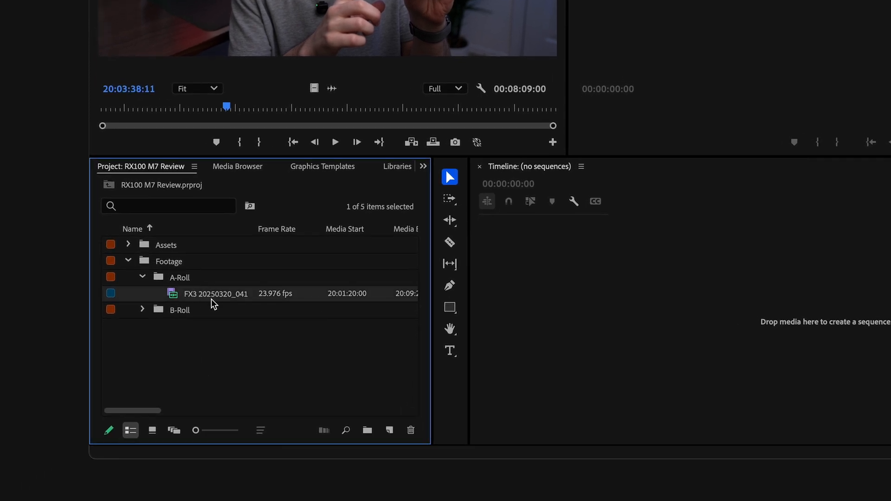
left_click(228, 298)
left_click(268, 296)
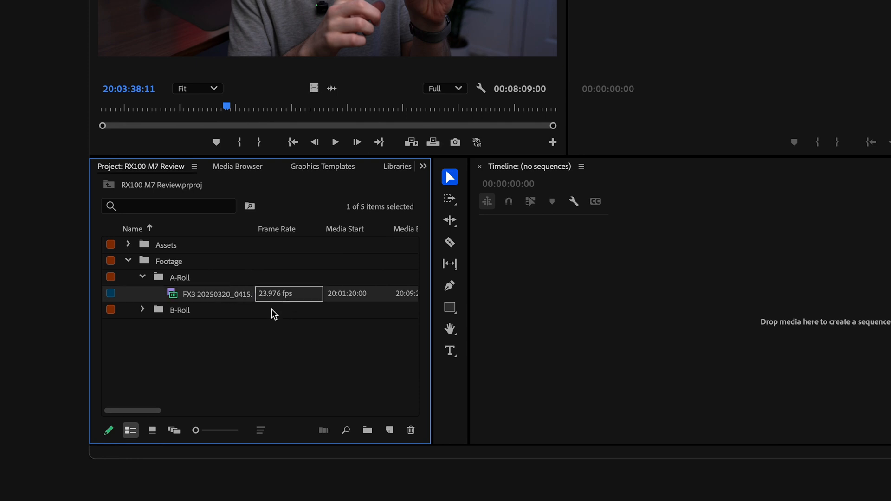
left_click(263, 338)
left_click_drag(219, 289, 618, 300)
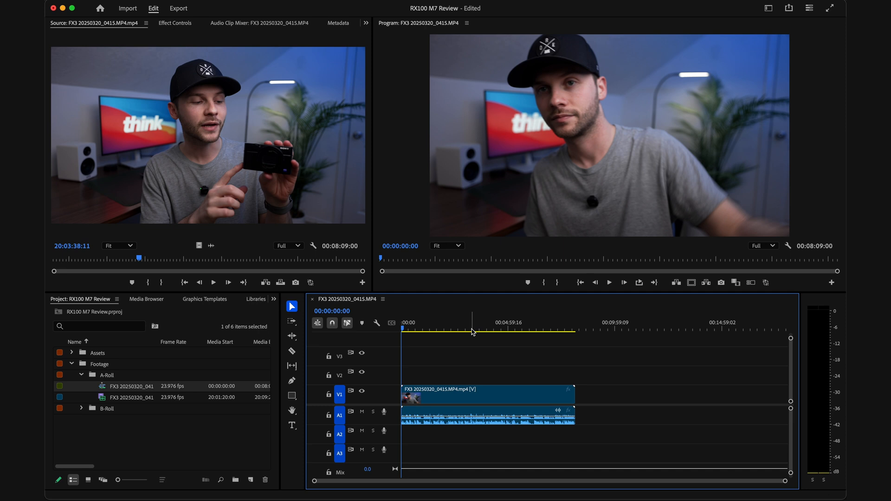
Step: Rename the new sequence in the A-Roll bin to RX100 M7 Review
left_click(102, 387)
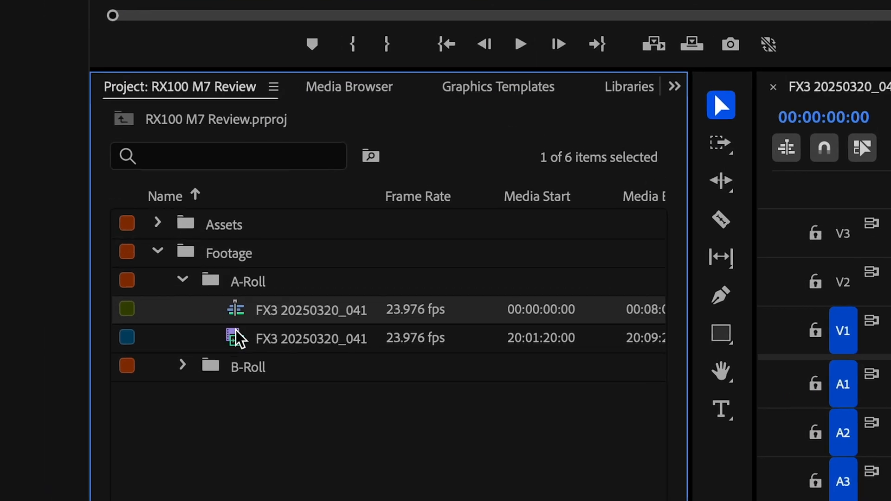
mouse_move(311, 270)
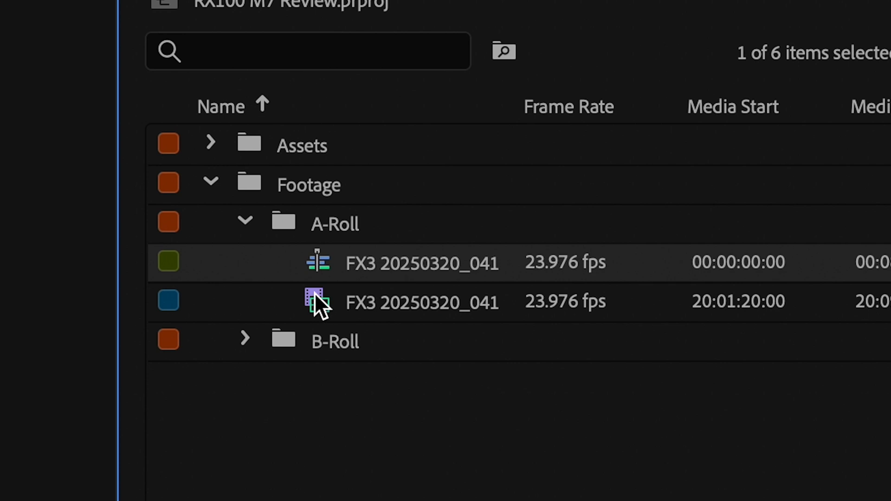
mouse_move(320, 305)
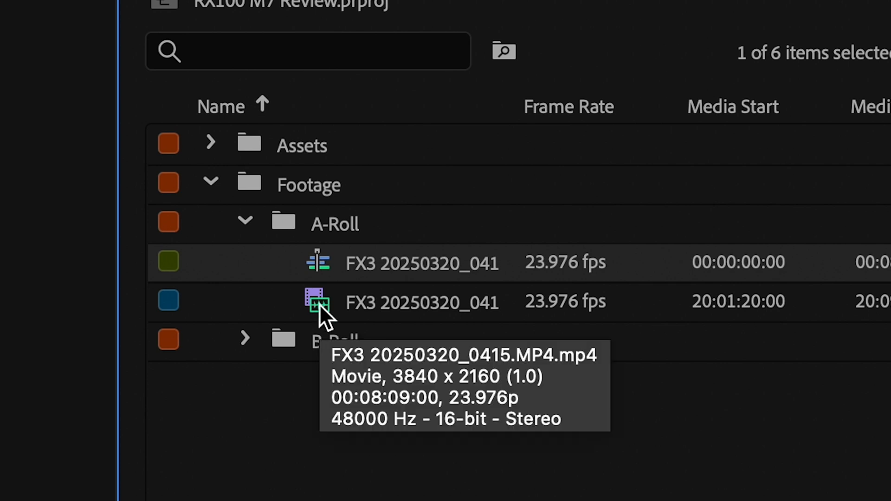
left_click(432, 263)
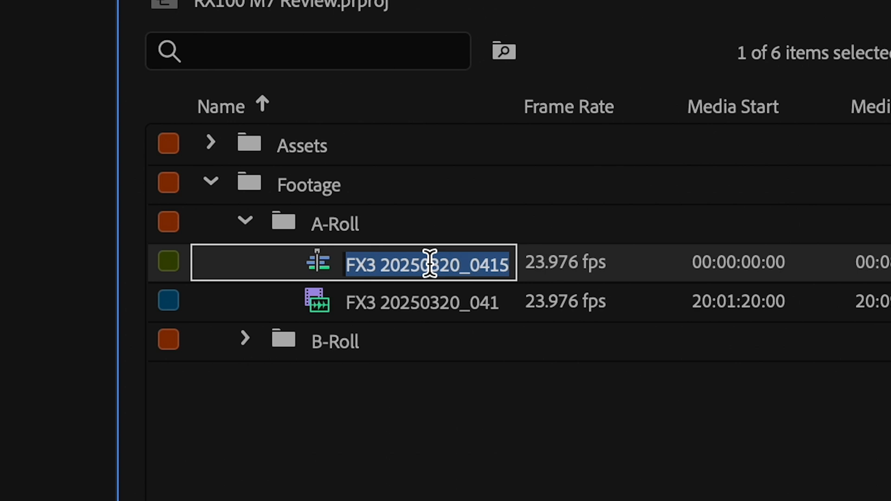
type("RX100 M7 Review")
left_click(375, 470)
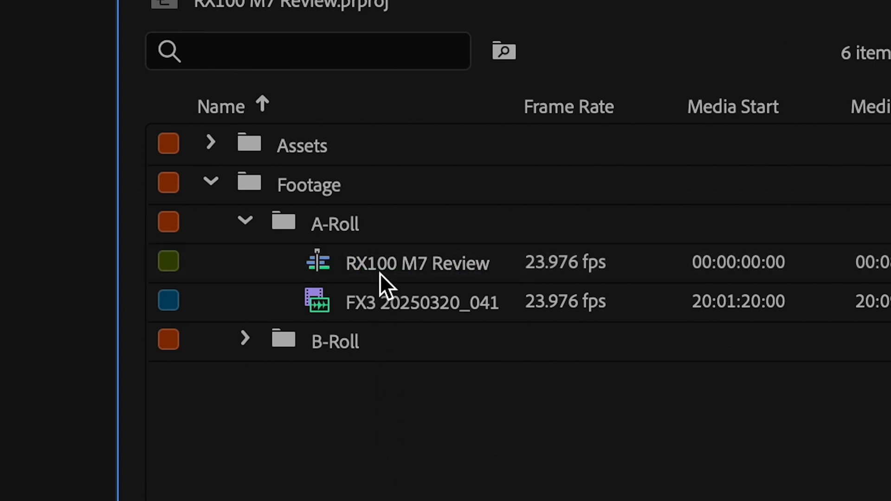
Step: Move the RX100 M7 Review sequence out of the A-Roll bin to the project root and collapse the Footage bin
left_click(402, 263)
left_click_drag(383, 265, 323, 449)
left_click(211, 182)
left_click(260, 235)
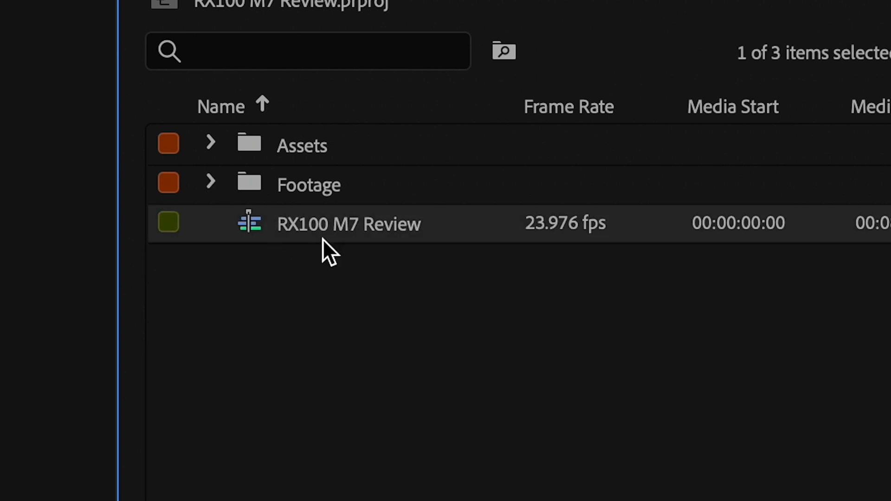
left_click(314, 293)
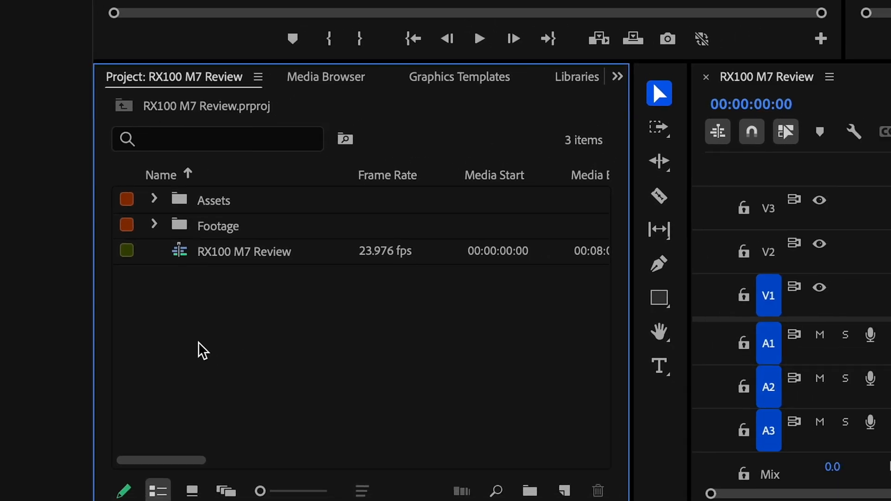
Step: Create a new bin named Sequences at the project root
right_click(157, 341)
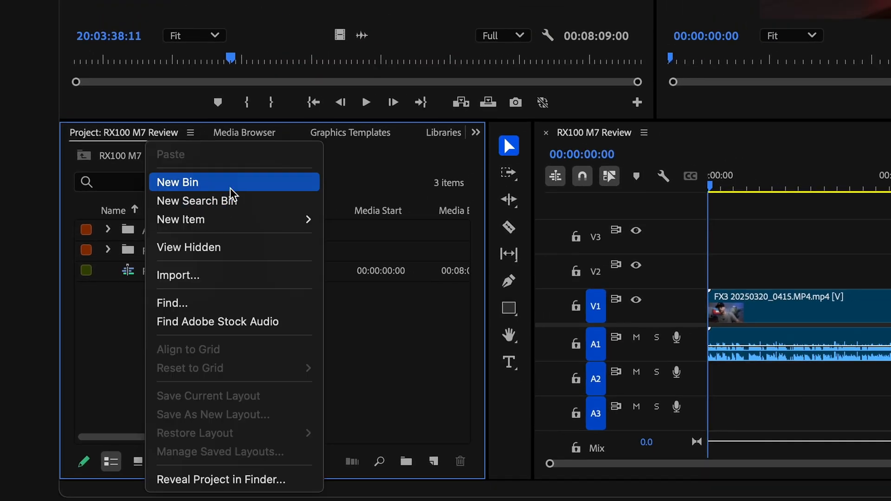
left_click(252, 186)
type("Sequences")
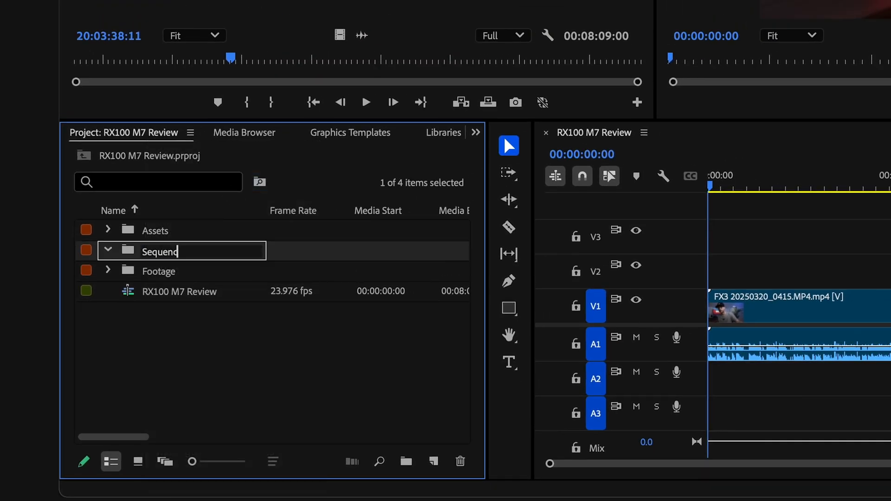
key("Tab")
Step: Move the RX100 M7 Review sequence into the Sequences bin and check the contents of the project bins
left_click(158, 292)
left_click_drag(190, 297, 168, 257)
left_click(108, 251)
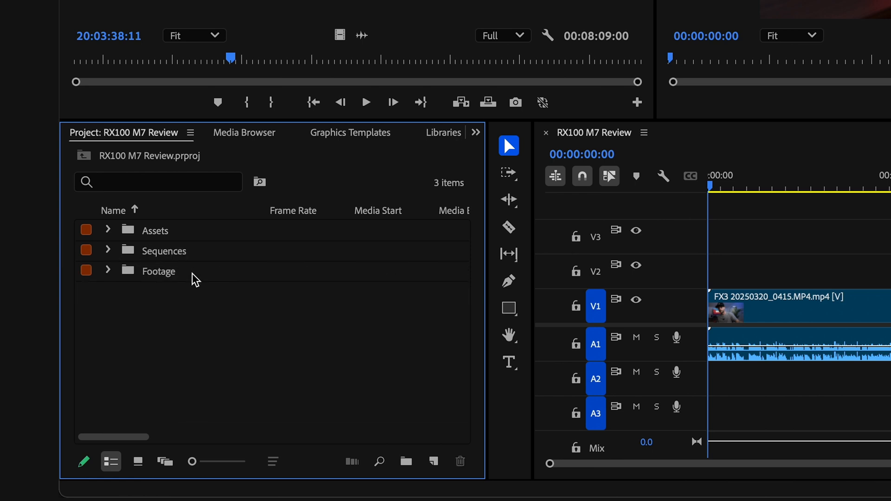
left_click(107, 253)
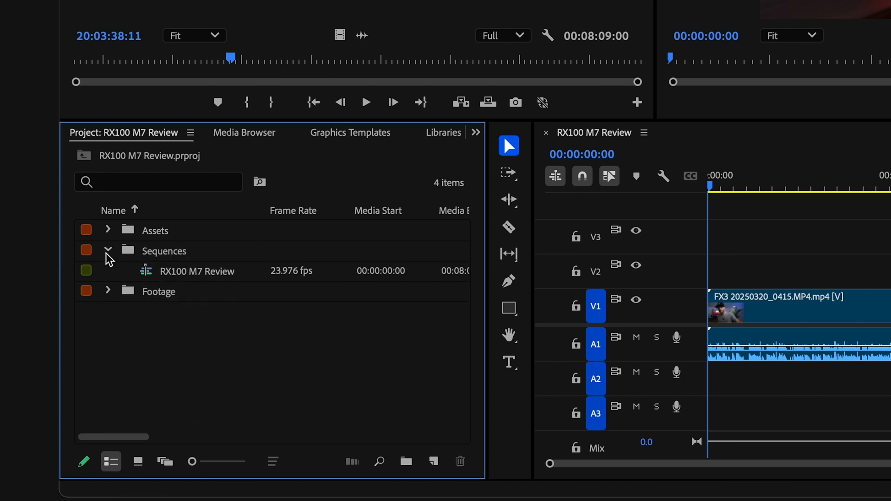
left_click(108, 229)
left_click(108, 229)
left_click(108, 291)
left_click(108, 291)
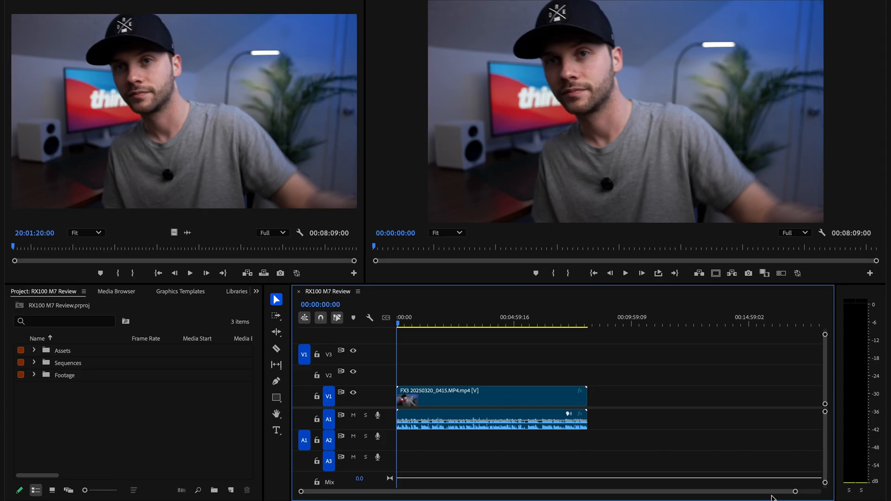
Step: Examine the FX3 clip in the timeline at different zoom levels
left_click_drag(794, 490, 432, 492)
key("minus")
key("equal")
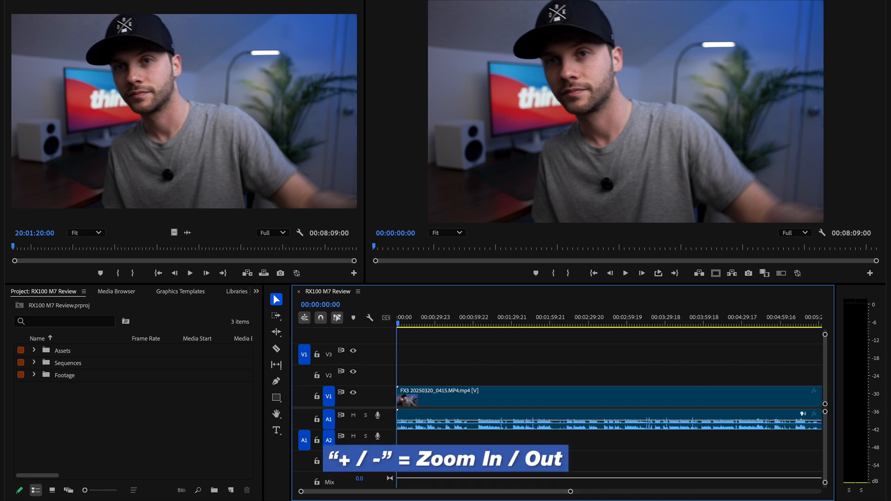
key("minus")
key("minus")
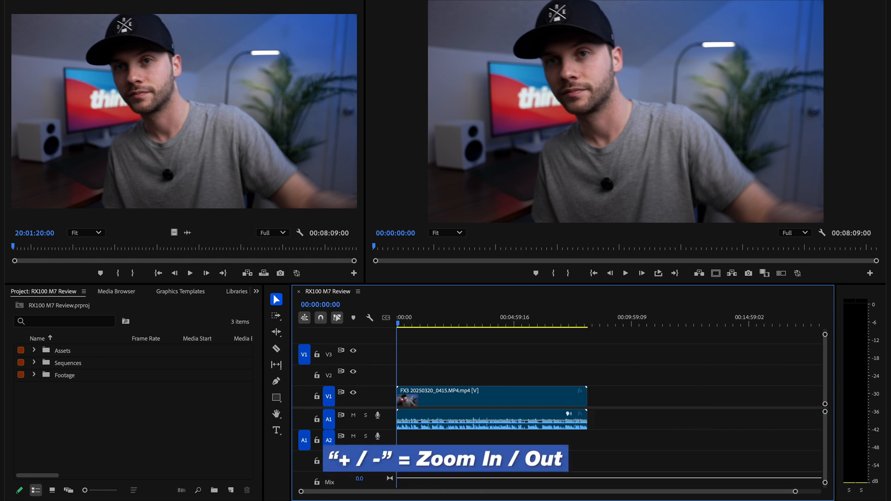
key("equal")
key("equal")
key("equal")
key("equal")
key("equal")
key("equal")
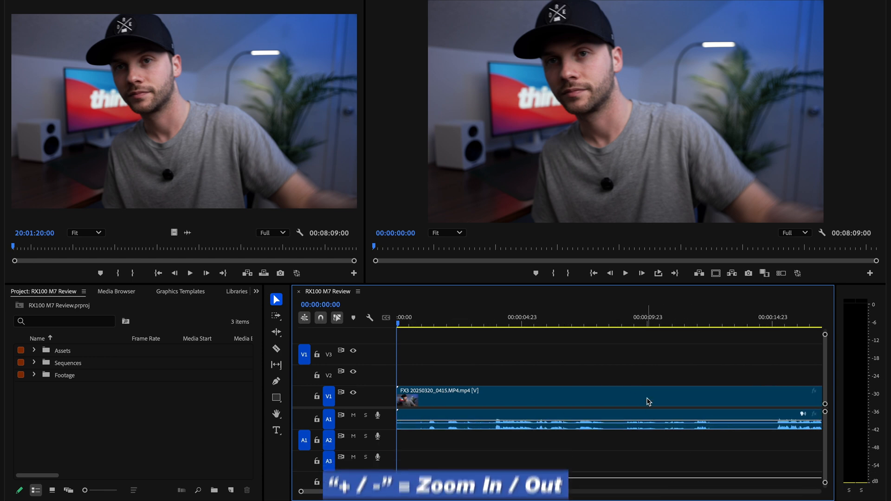
Step: Scrub through the RX100 M7 Review sequence and place the playhead at 00:00:45:10
left_click_drag(521, 323, 708, 330)
key("minus")
key("minus")
key("minus")
left_click_drag(453, 322, 521, 324)
left_click_drag(510, 286, 532, 290)
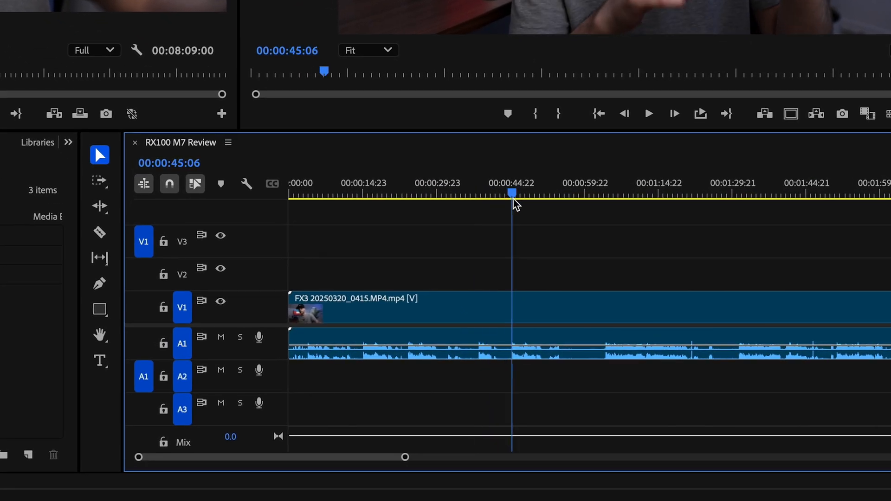
key("equal")
key("equal")
key("equal")
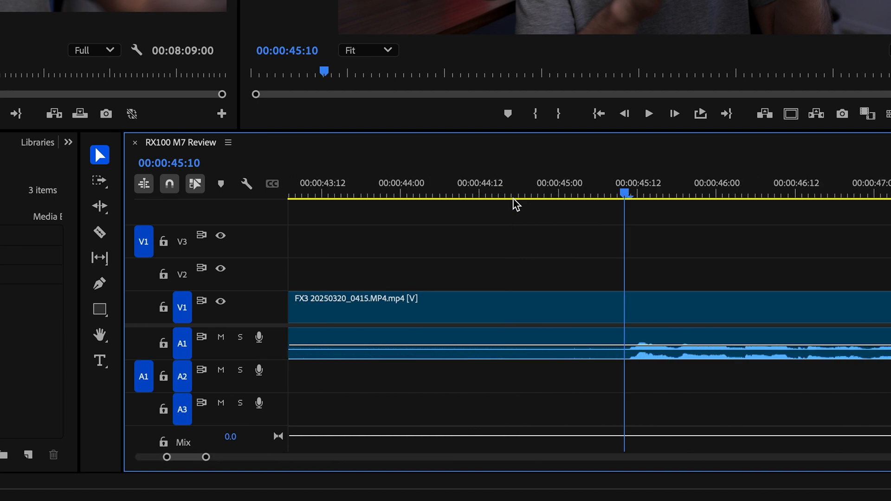
key("minus")
key("minus")
key("minus")
key("minus")
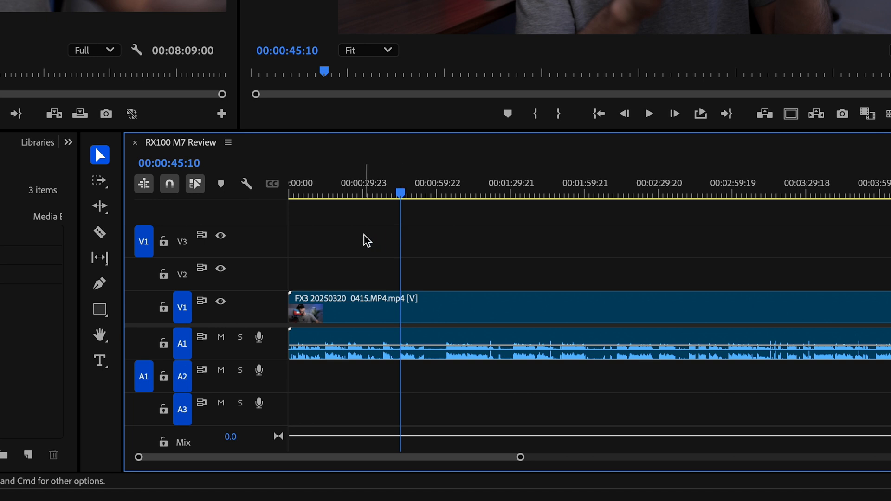
Step: Activate the Razor tool and step the playhead frame by frame around the start of speech near 00:00:45:10
key("c")
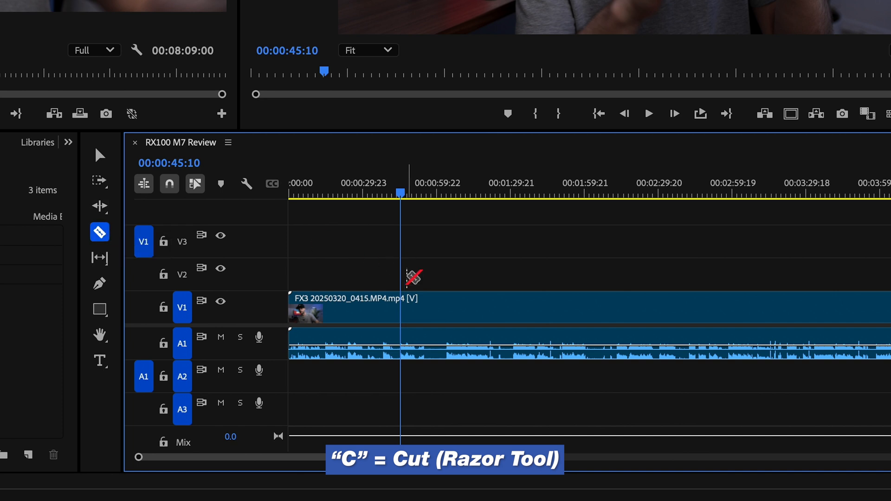
key("equal")
key("equal")
key("equal")
key("equal")
key("equal")
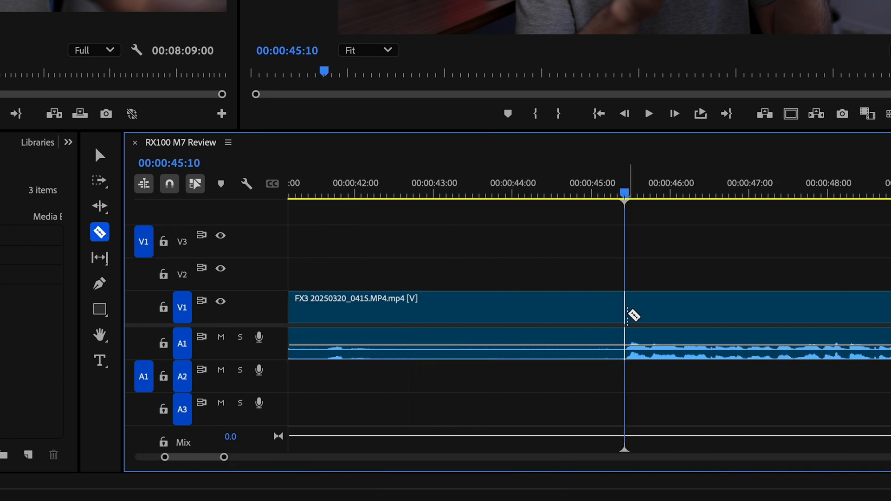
key("Left")
key("Left")
key("Left")
key("Left")
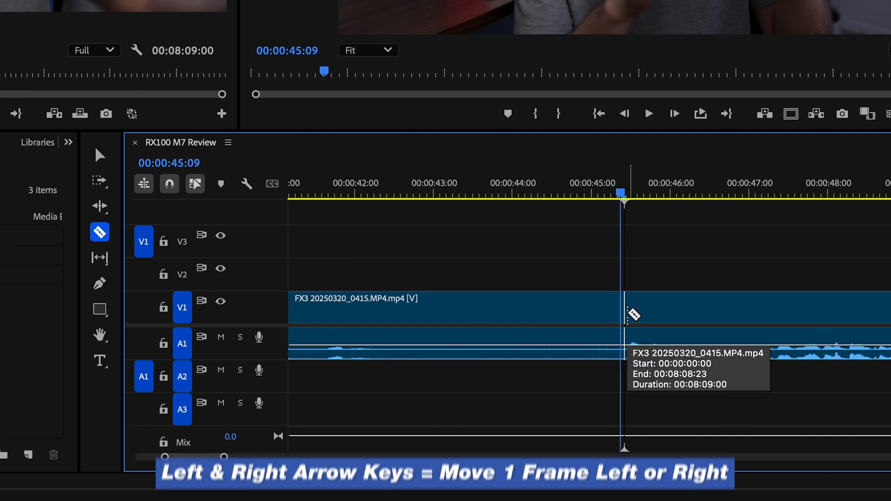
key("Right")
key("Right")
key("Right")
key("Left")
key("Right")
Step: Cut the FX3 clip at 00:00:45:09, just before the speech begins
key("equal")
key("equal")
key("equal")
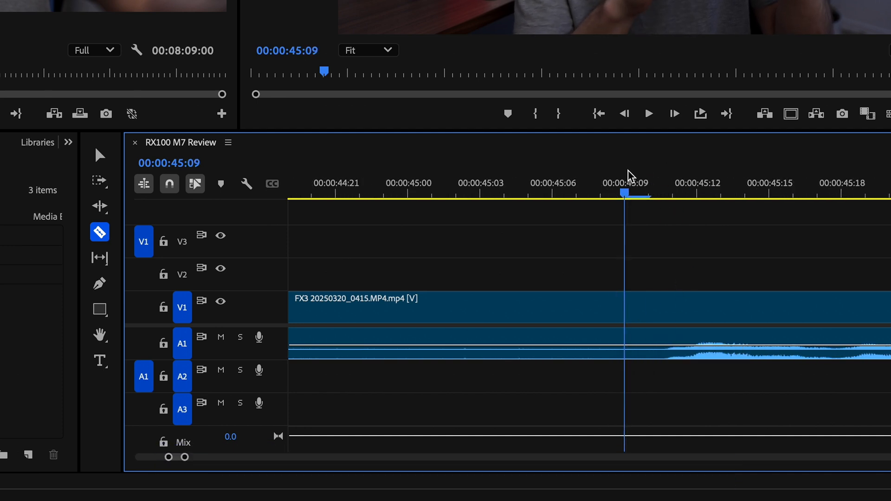
mouse_move(630, 178)
left_mouse_down()
mouse_move(680, 183)
mouse_move(615, 186)
left_mouse_up()
left_click(624, 297)
mouse_move(626, 188)
left_mouse_down()
mouse_move(576, 188)
mouse_move(648, 192)
mouse_move(603, 192)
mouse_move(635, 193)
left_mouse_up()
Step: Review the new cut in a wider timeline view and scrub back to 00:00:18:16
key("minus")
key("minus")
key("minus")
key("minus")
key("minus")
key("minus")
key("minus")
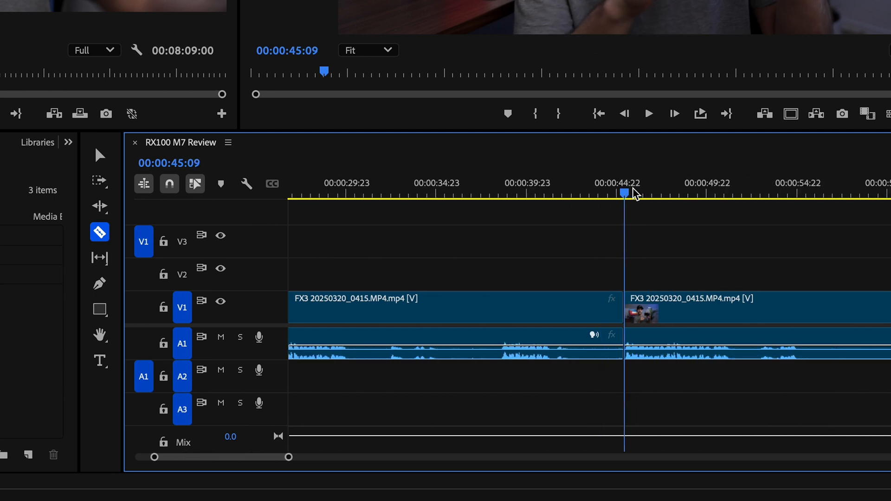
left_click(466, 191)
left_click_drag(467, 194, 374, 192)
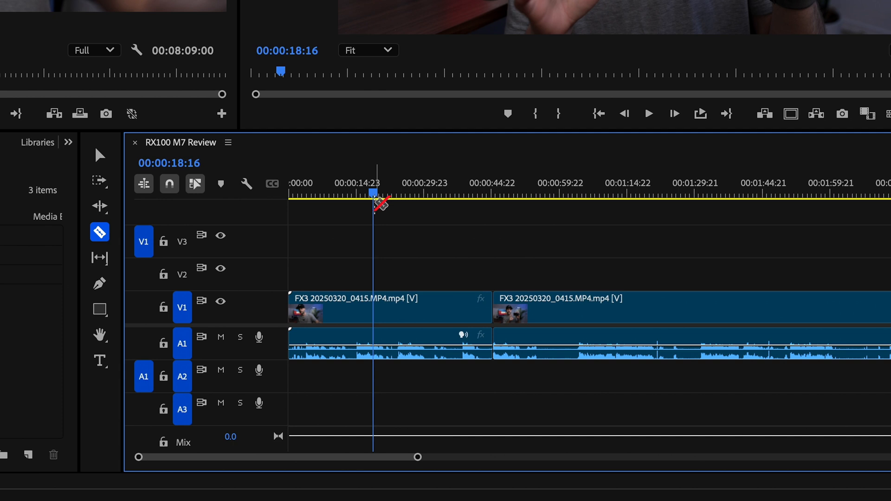
Step: Switch to the Selection tool and delete the FX3 segment before the cut, leaving its space empty
key("v")
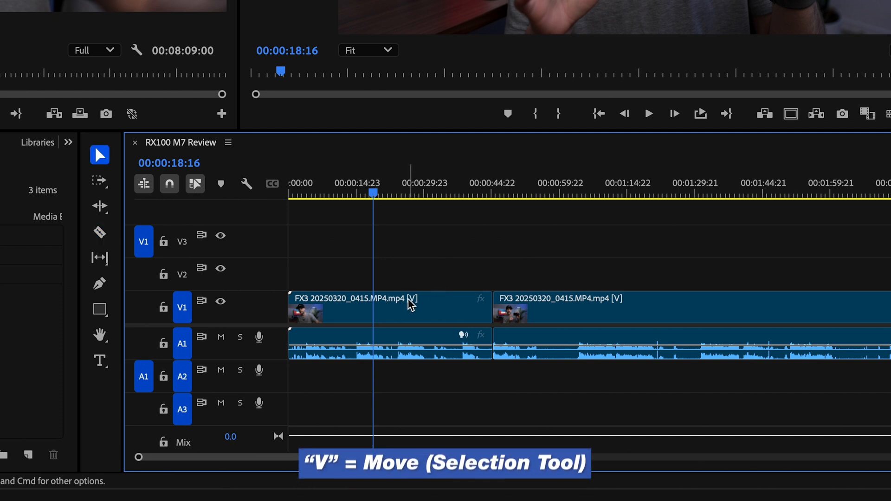
key("c")
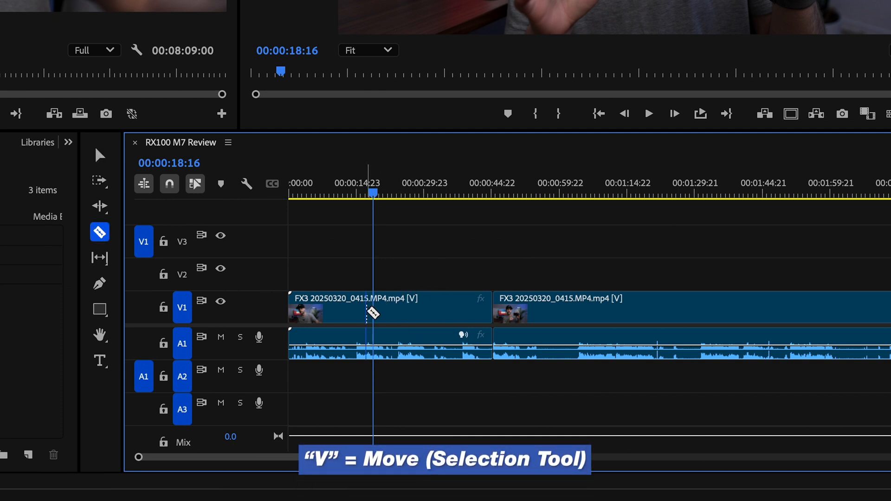
key("v")
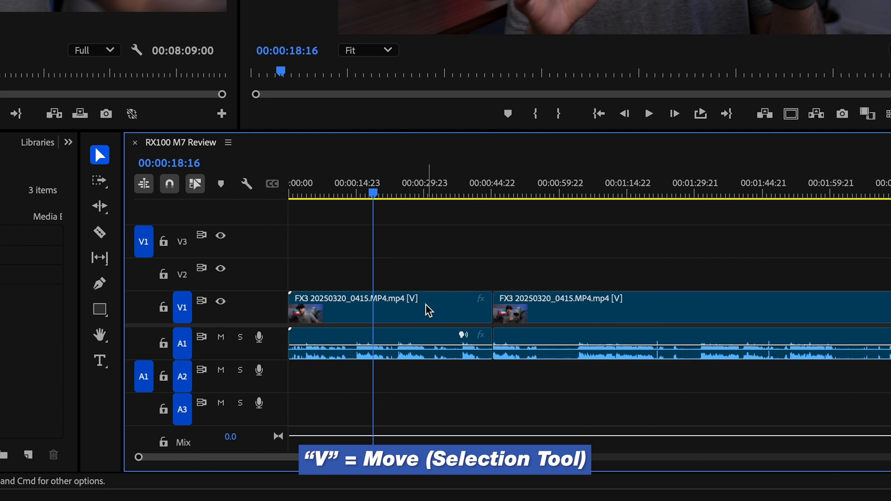
left_click(427, 308)
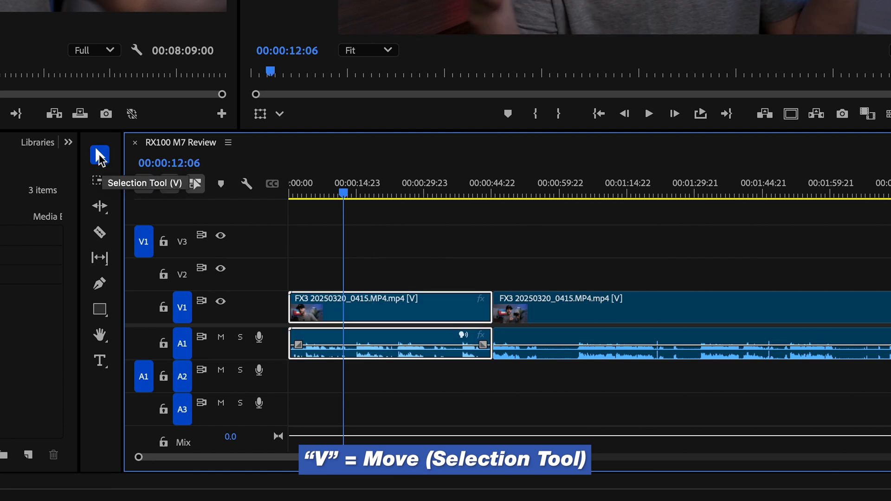
left_click(398, 263)
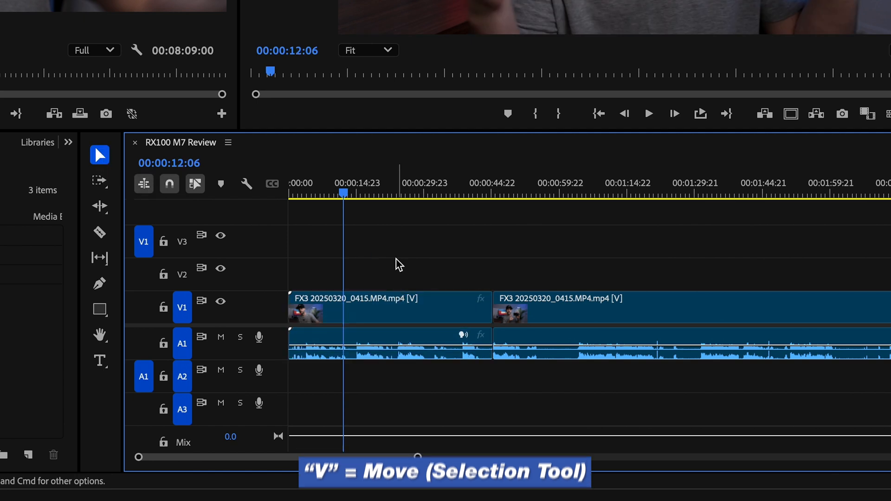
left_click(357, 302)
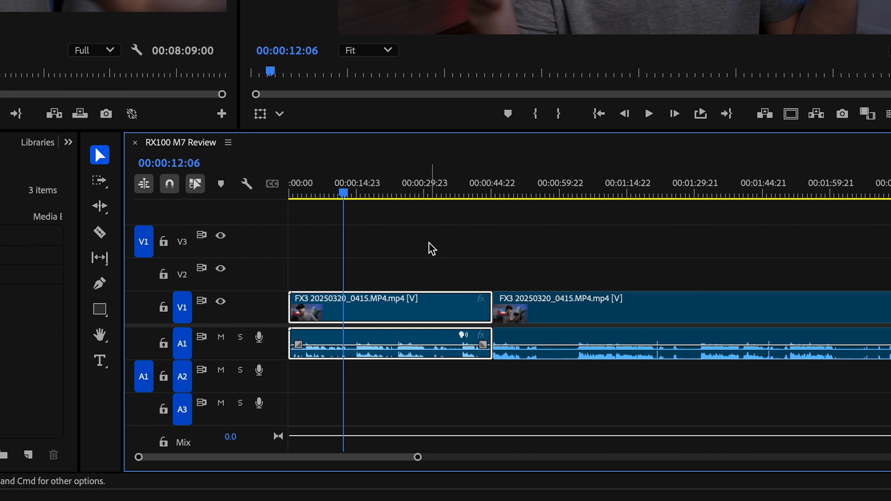
key("Delete")
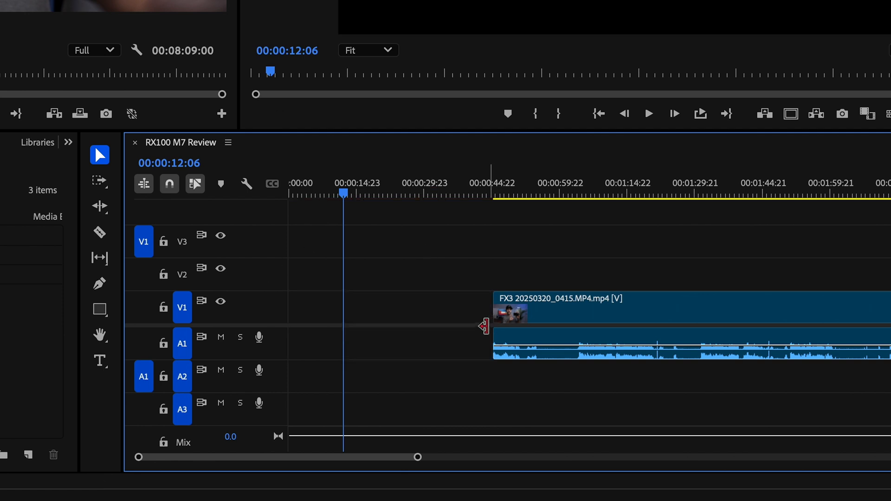
Step: Remove the empty gap so the remaining FX3 clip starts at the beginning of the sequence
left_click(498, 194)
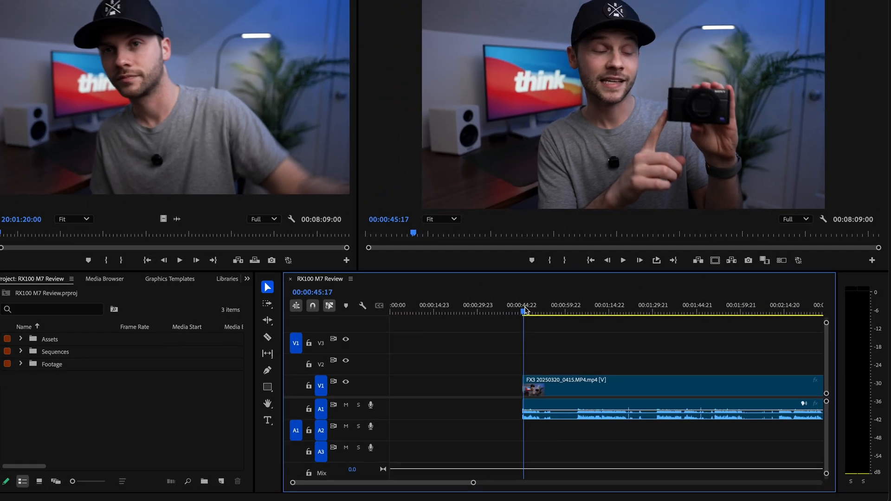
left_click_drag(508, 245, 464, 247)
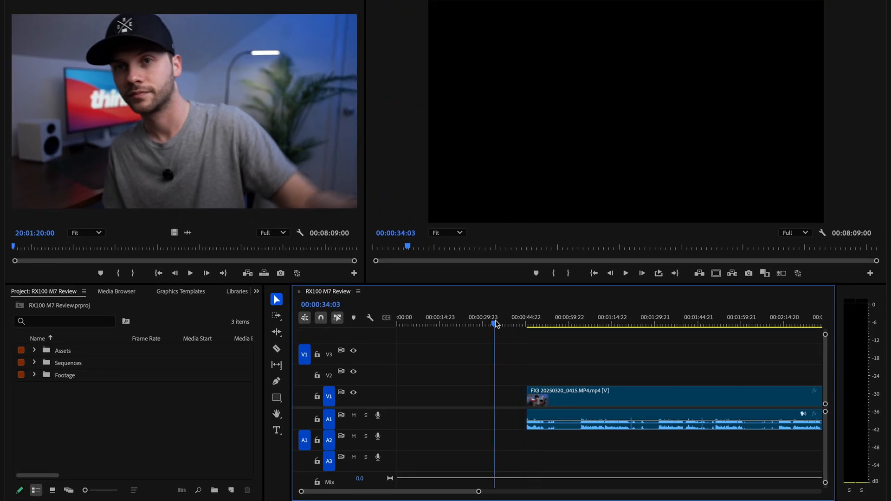
left_click(430, 401)
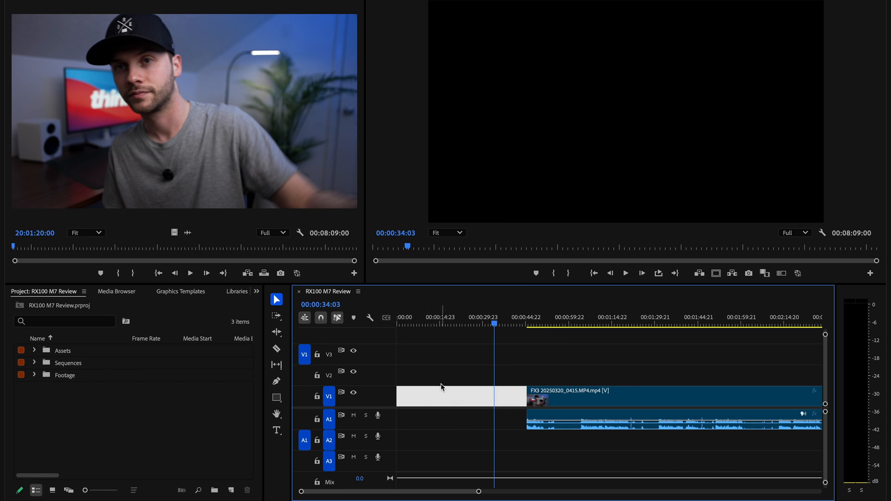
key("Delete")
Step: Play the sequence from 00:00:00:00 to find the end of the first spoken line
left_click_drag(443, 324, 377, 320)
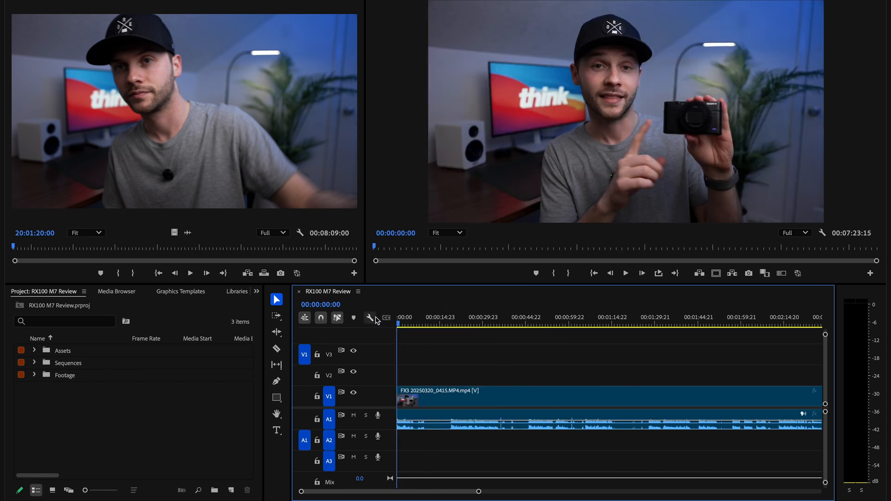
key("equal")
key("equal")
key("equal")
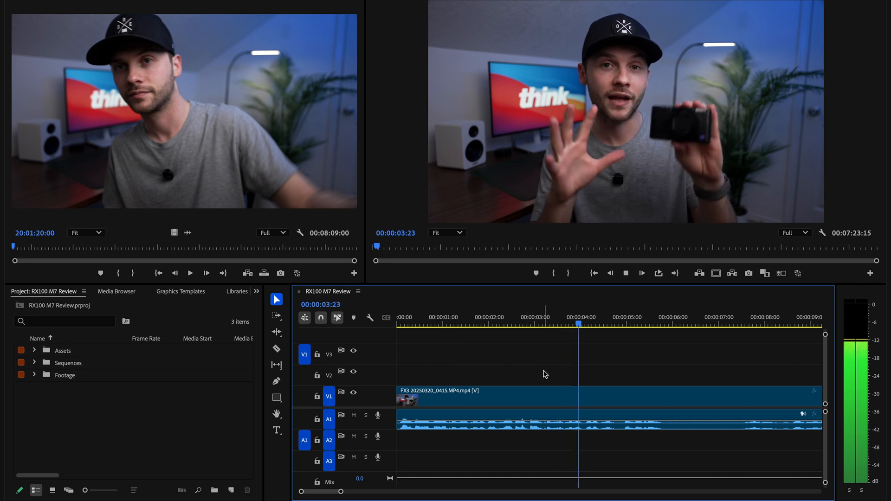
key("space")
Step: Cut the FX3 clip at the end of the first spoken line, just after 00:00:05:17
key("ctrl+k")
key("equal")
key("c")
left_click_drag(600, 323, 582, 322)
Step: Examine the cut after the first spoken line at wide and close timeline zoom levels
key("minus")
key("minus")
key("minus")
key("minus")
key("minus")
key("minus")
key("minus")
key("minus")
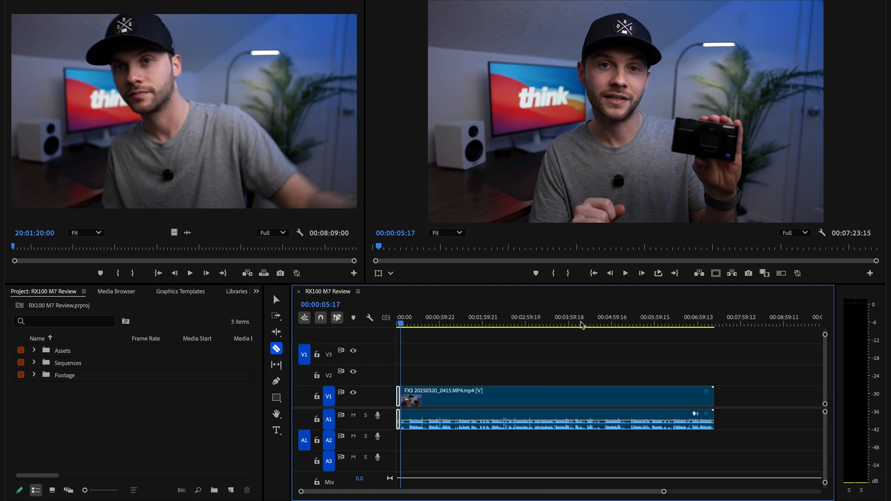
key("equal")
key("equal")
key("equal")
key("equal")
key("equal")
key("equal")
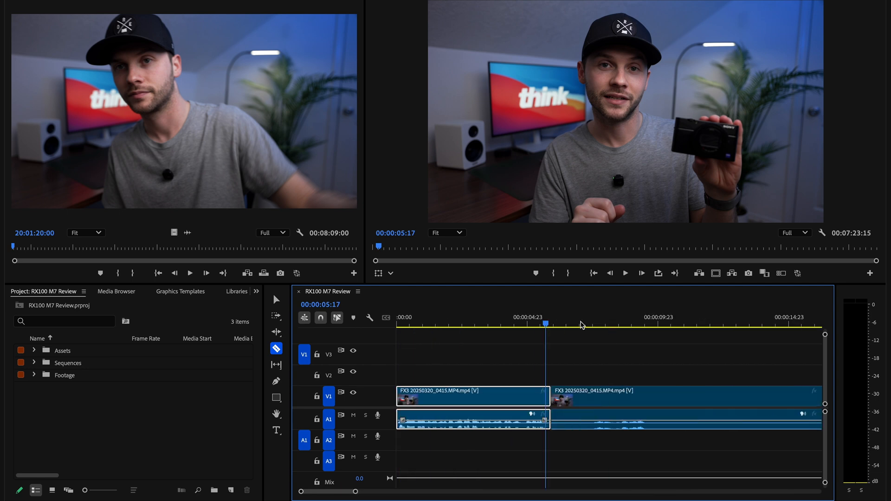
Step: Make three extra cuts in the second FX3 segment and delete one of the short pieces
left_click(588, 399)
left_click(602, 399)
left_click(637, 399)
key("v")
left_click(596, 404)
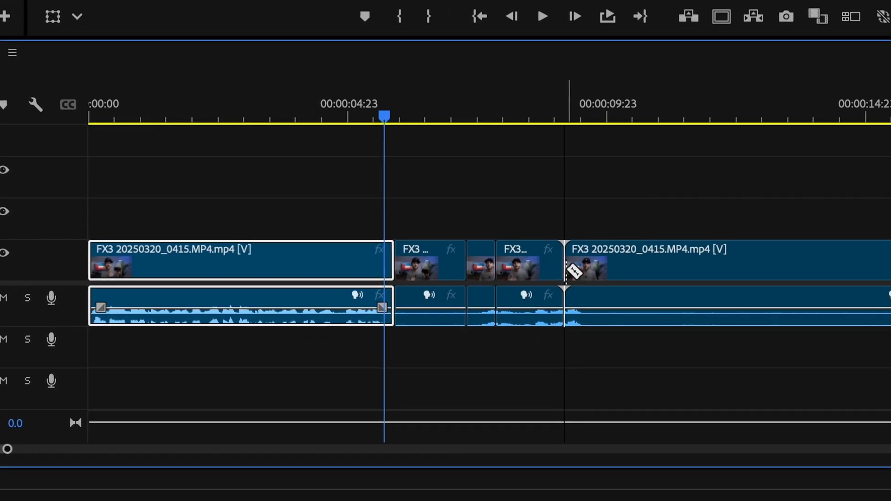
key("Delete")
left_click(523, 302)
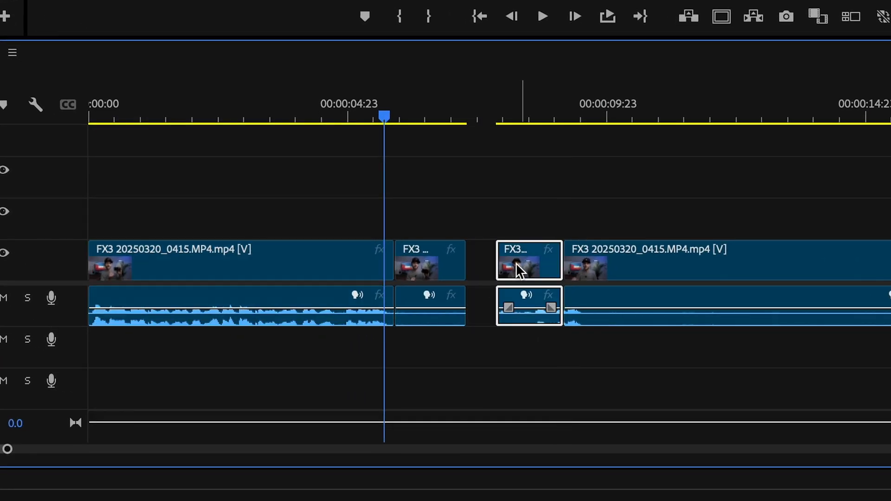
left_click_drag(523, 303, 503, 267)
Step: Undo the deletion of the short piece and the three extra cuts in the second FX3 segment
key("super+z")
key("super+z")
key("super+z")
key("super+z")
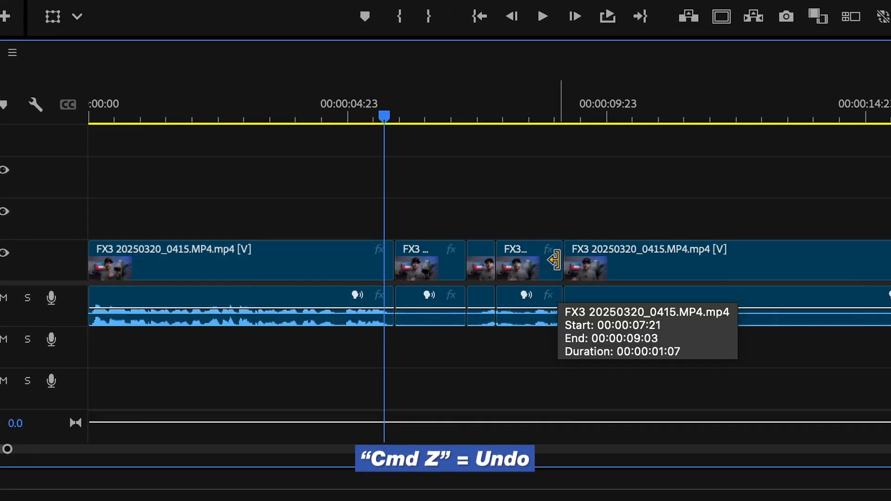
key("super+z")
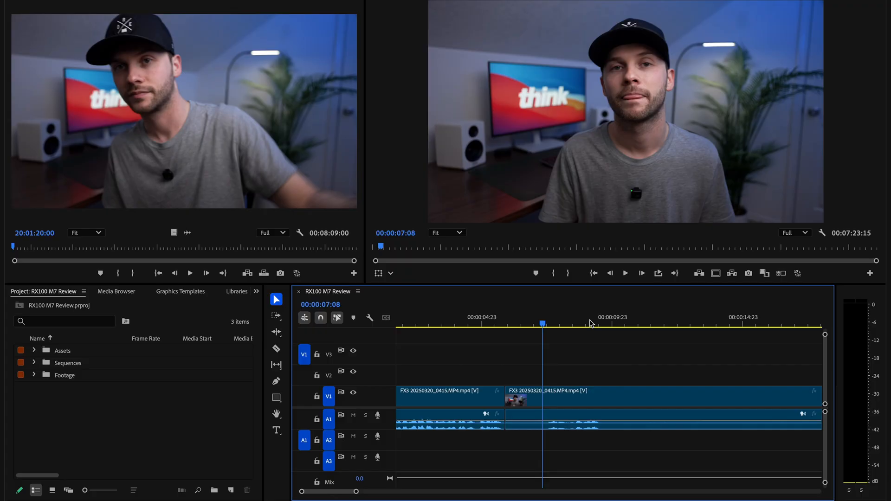
key("super+z")
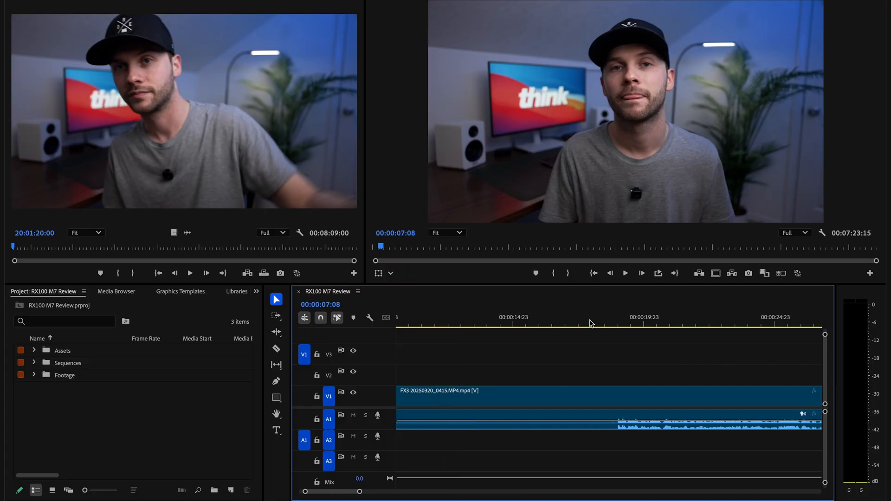
Step: Place the playhead at 00:00:18:22, just before the next full speech passage in the second FX3 segment
left_click_drag(605, 324, 597, 324)
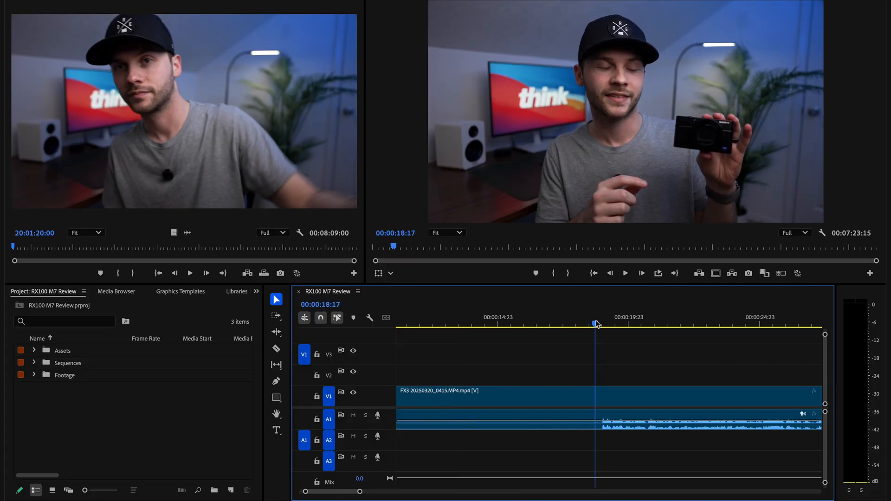
key("minus")
key("minus")
left_click_drag(445, 322, 521, 324)
key("equals")
key("equals")
key("equals")
key("equals")
key("equals")
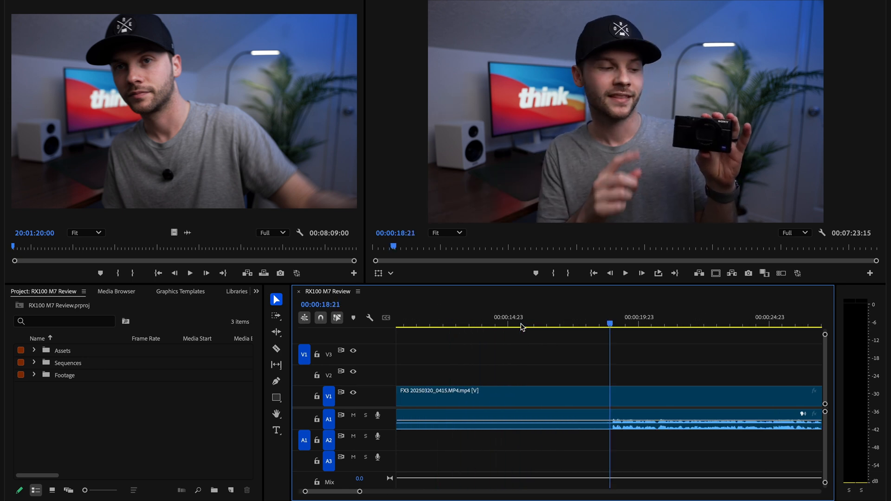
key("c")
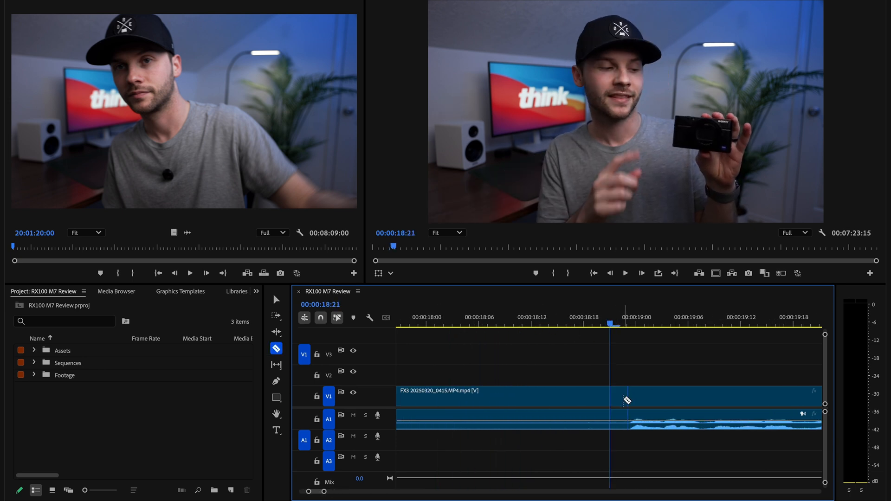
key("v")
left_click(625, 321)
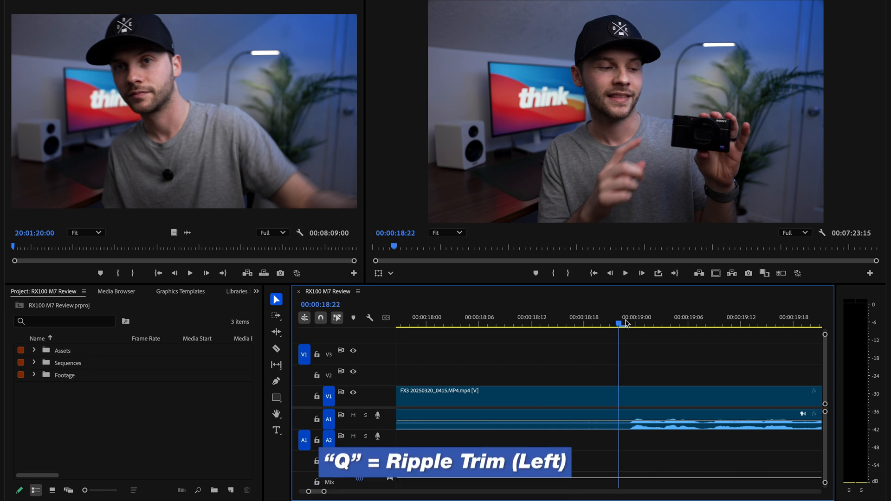
Step: Ripple trim the start of the second FX3 segment to the playhead at 00:00:18:22
key("backslash")
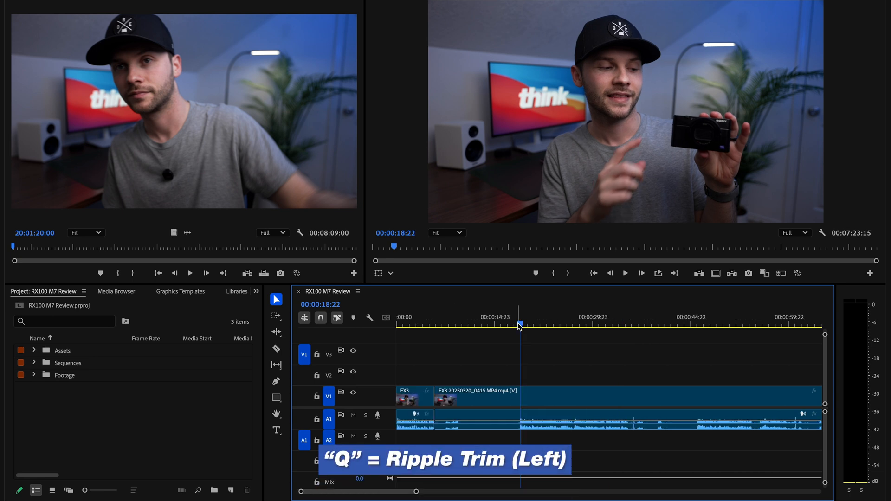
left_click(413, 405)
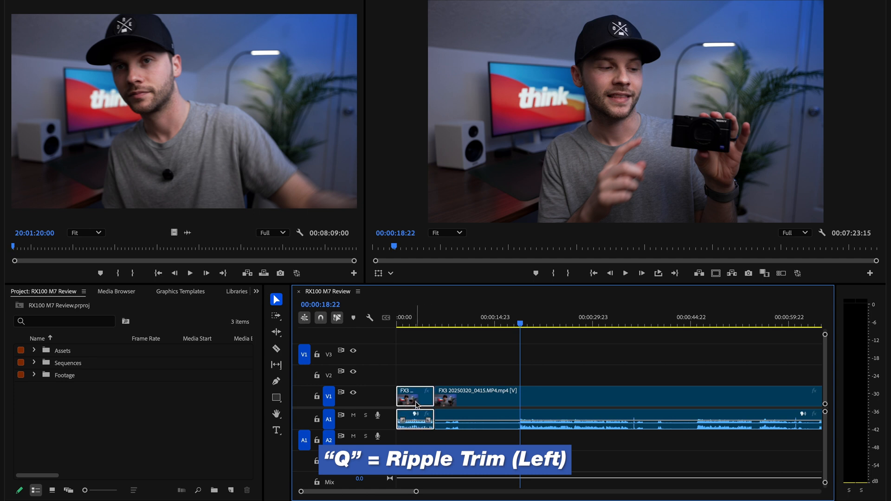
left_click(506, 392)
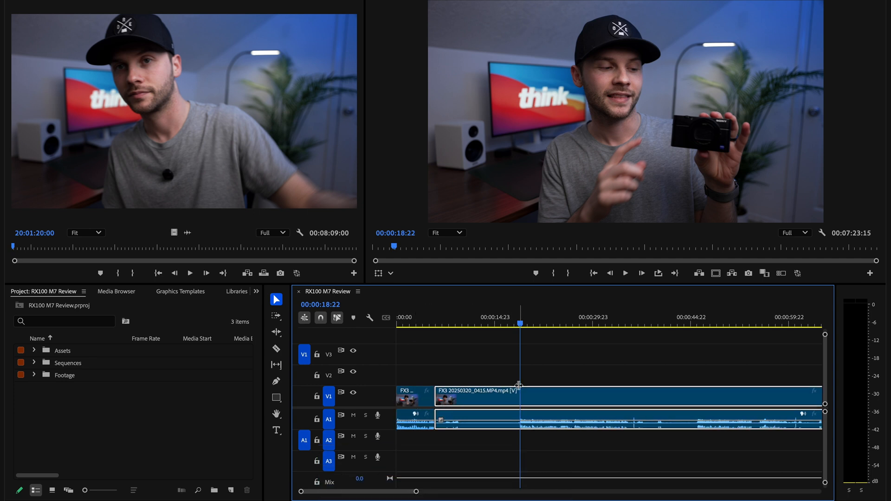
left_click(510, 343)
left_click(513, 397)
key("q")
Step: Check the join between the first and second FX3 segments from 00:00:05:13
left_click(433, 320)
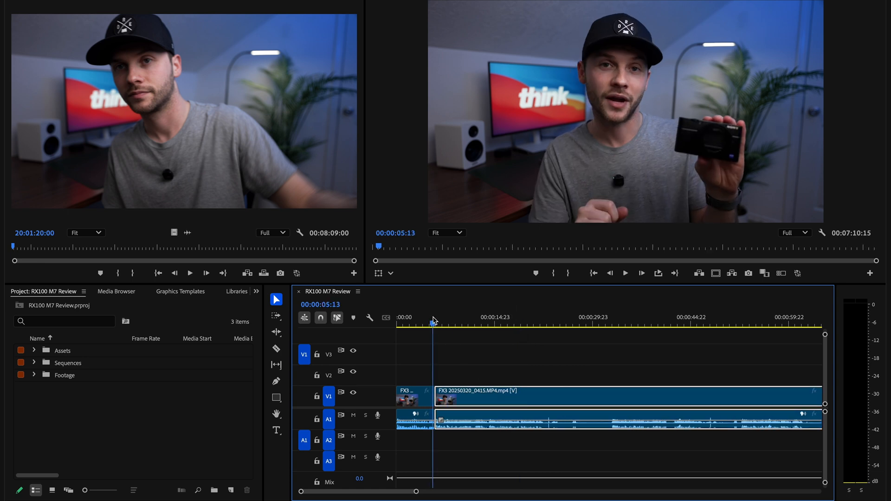
key("=")
key("=")
key("=")
left_click(640, 309)
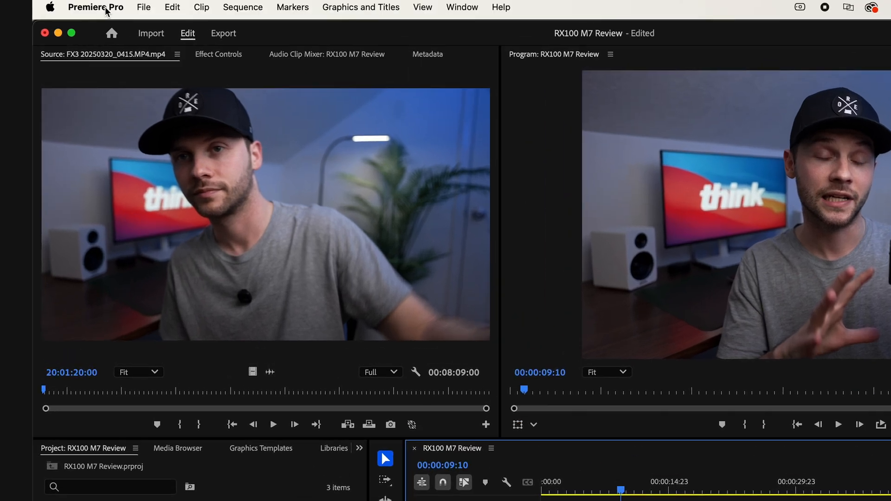
Step: Open the keyboard shortcuts settings
left_click(106, 9)
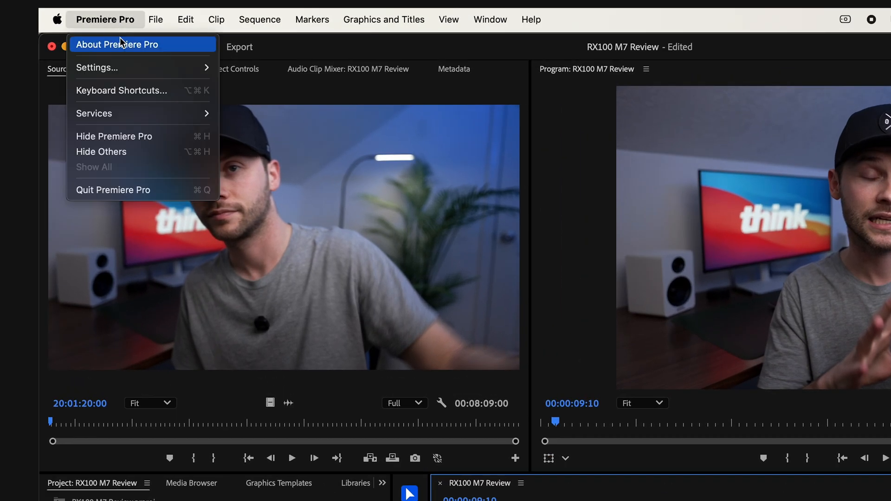
left_click(141, 91)
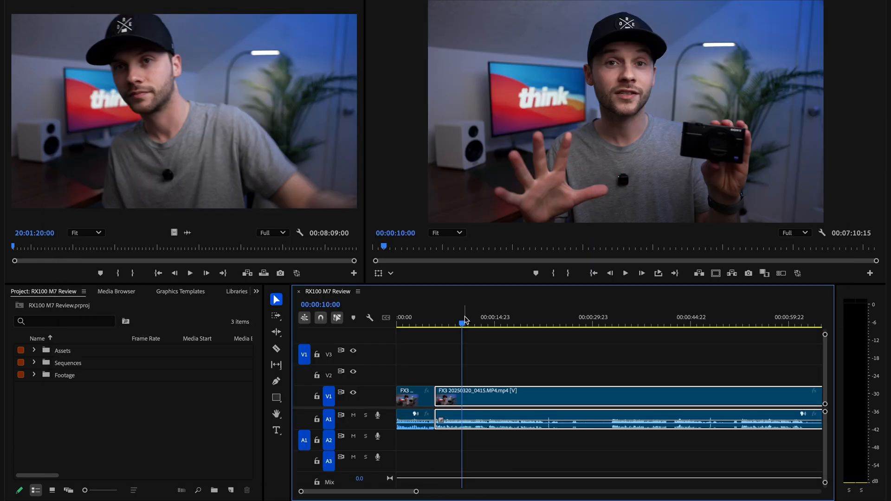
Step: Cut the second FX3 segment at about 00:00:32:20, where the next speech passage starts
left_click_drag(464, 320, 571, 320)
key("c")
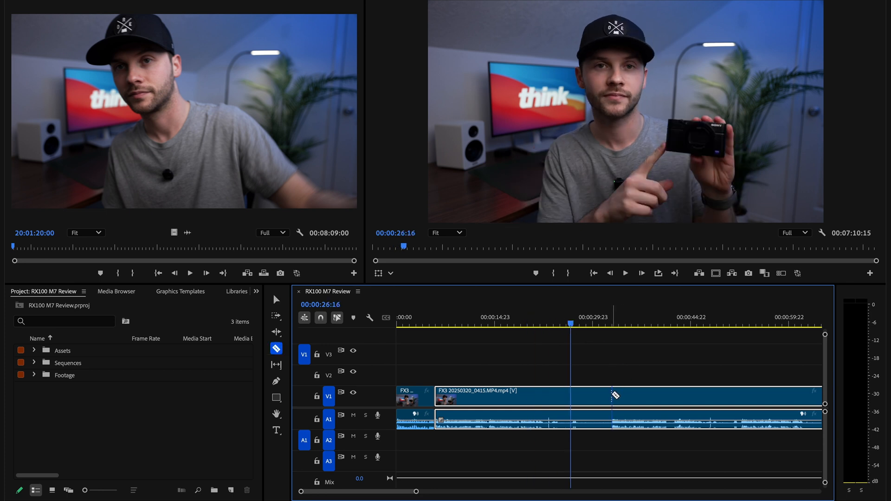
left_click(612, 395)
Step: Ripple trim the end of the second FX3 segment back to 00:00:22:11, closing the gap to the next segment
left_click_drag(610, 320, 545, 328)
key("=")
scroll(547, 328, "right", 1)
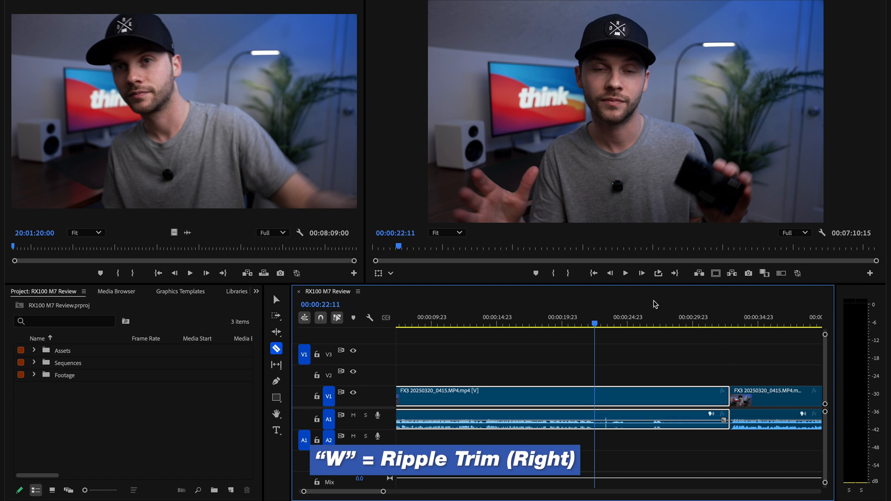
key("w")
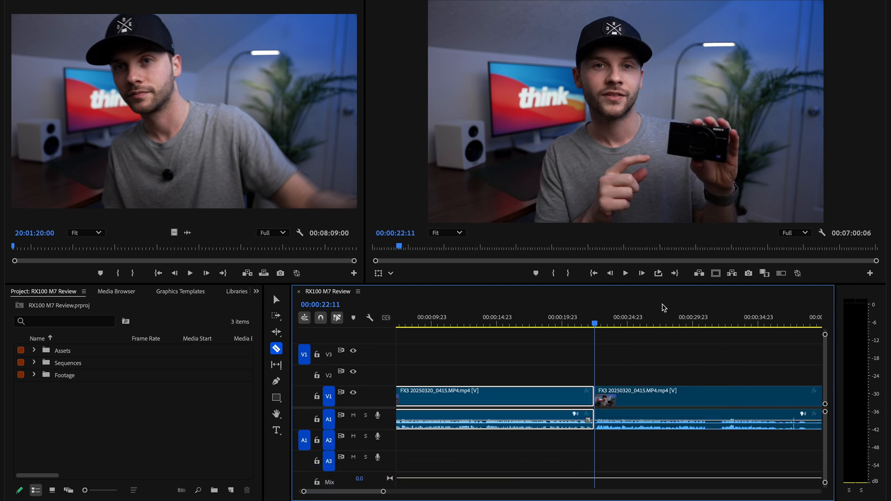
Step: Try deleting a section of about 15 seconds near 00:00:51 and shifting all following clips left to close the gap
left_click(586, 318)
key("minus")
key("minus")
key("minus")
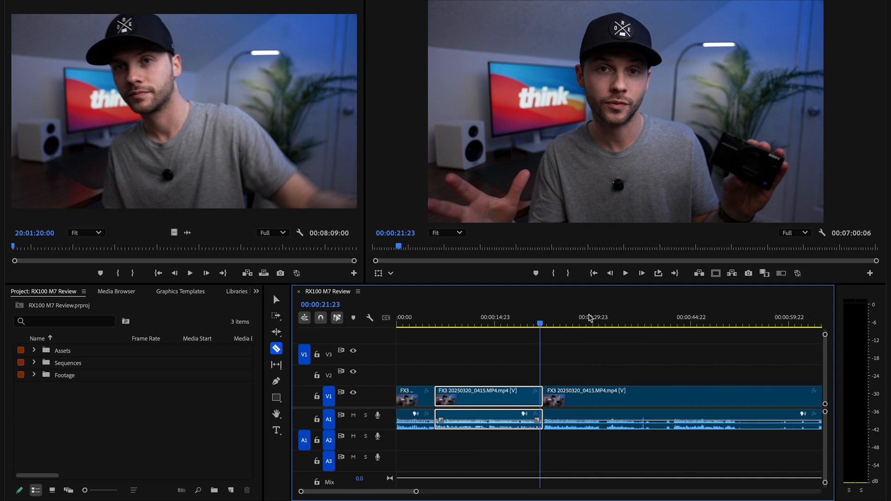
left_click(544, 397)
key("v")
left_click(494, 399)
key("Delete")
key("a")
left_click(489, 398)
left_click_drag(592, 400, 568, 399)
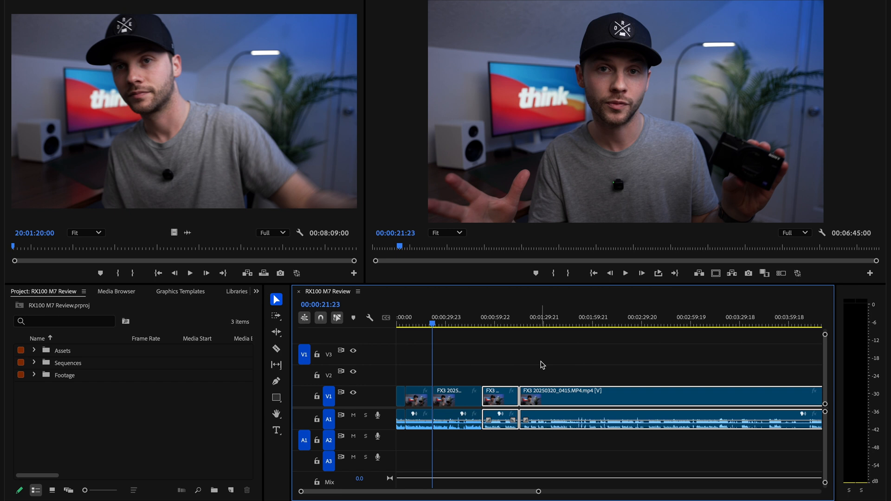
Step: Move the playhead to 00:01:03:19 and patch the source video to track V1
left_click_drag(463, 318, 488, 322)
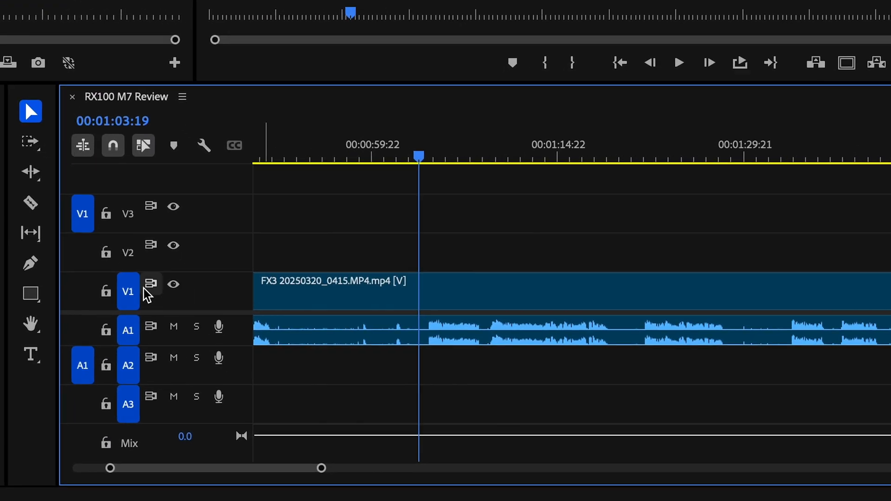
left_click(86, 296)
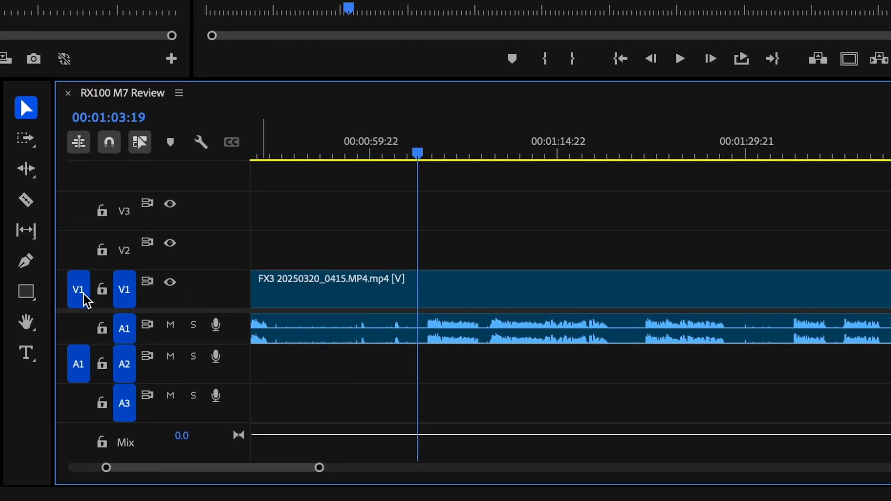
Step: Try moving the long FX3 segment up to tracks V2 and V3, and return it to V1
scroll(303, 330, "left", 10)
left_click(559, 285)
left_click_drag(537, 293, 538, 256)
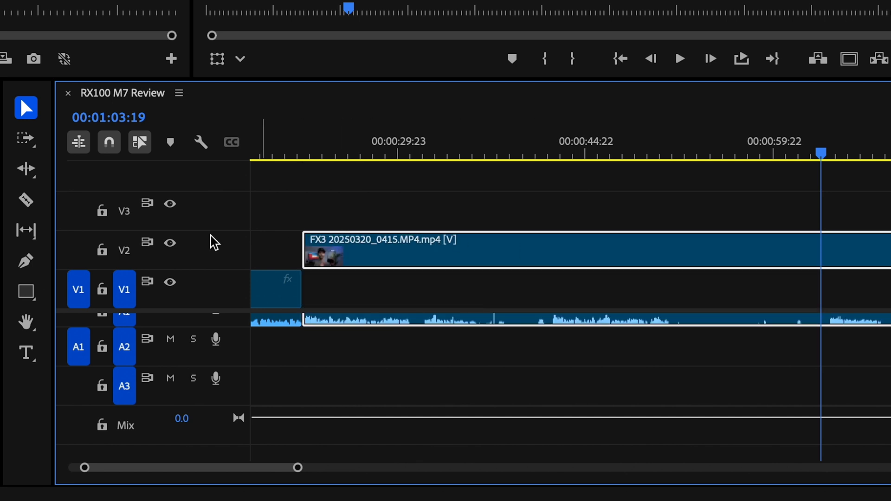
left_click_drag(373, 243, 384, 220)
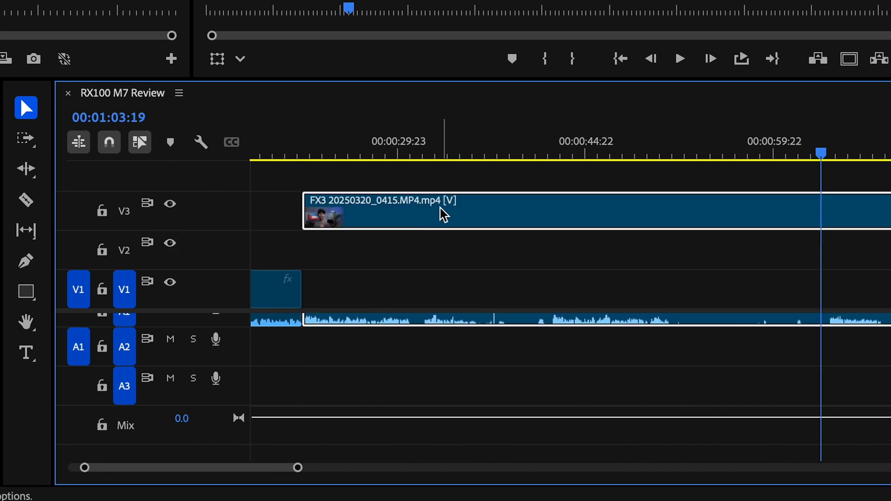
left_click_drag(446, 244, 442, 345)
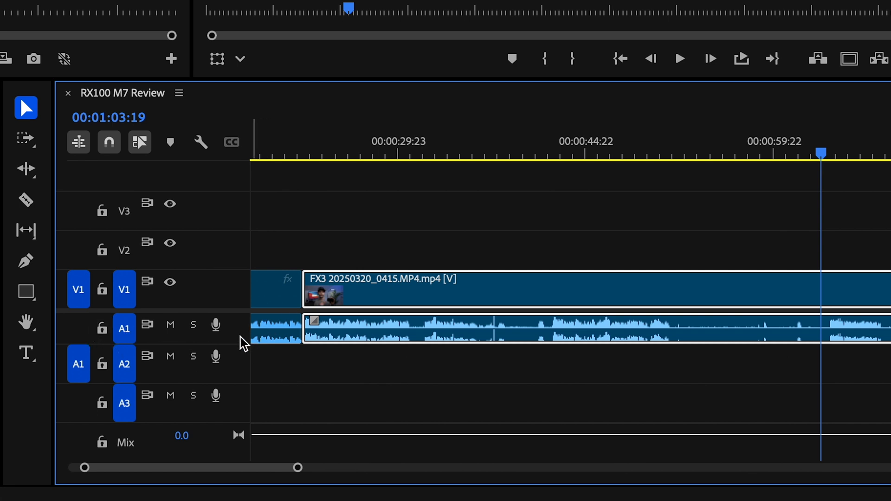
Step: Increase the height of audio track A1 to enlarge its waveform
left_click_drag(226, 344, 226, 376)
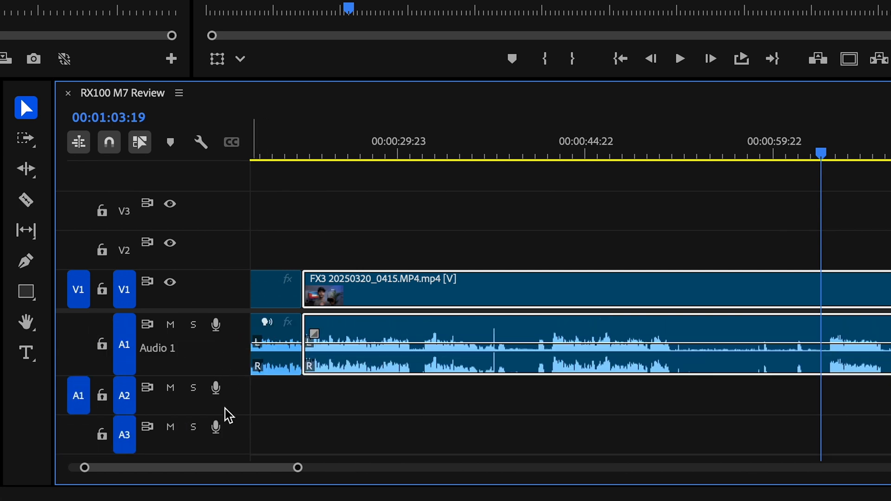
left_click_drag(224, 376, 224, 411)
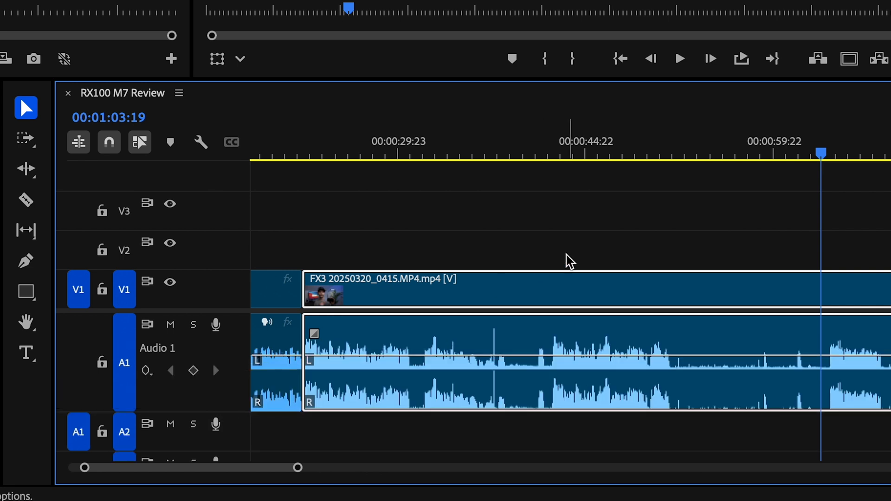
Step: Cut the long FX3 segment at about 00:01:09 and ripple trim the part before the cut to end at 00:00:51:20
scroll(568, 259, "down", 4)
scroll(557, 232, "down", 1)
left_click_drag(503, 150, 719, 181)
key("c")
left_click(722, 286)
key("v")
left_click_drag(578, 141, 503, 179)
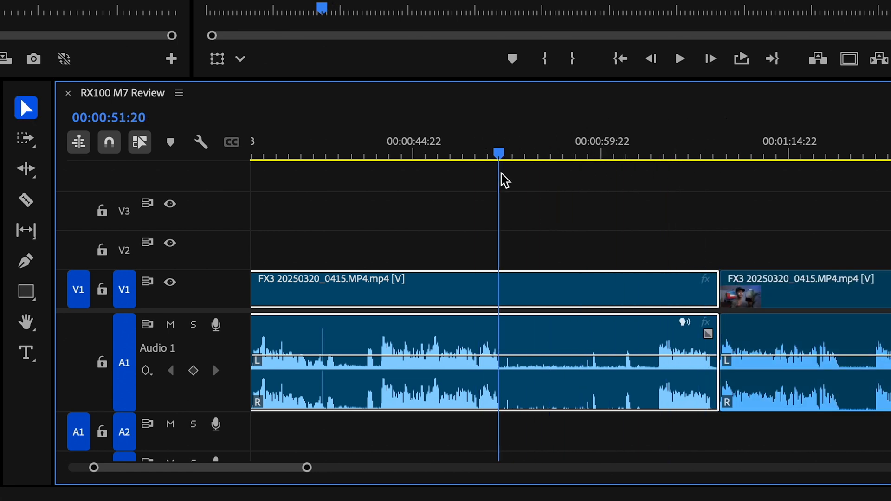
key("w")
left_click_drag(387, 156, 511, 159)
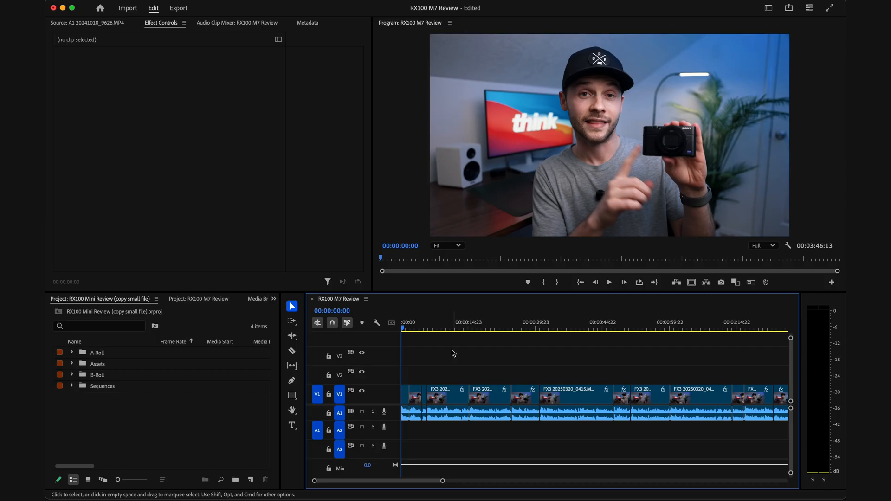
Step: Scrub through the edited A-roll sequence and examine its first few clips up to about 00:00:02:05
left_click_drag(434, 325, 570, 348)
scroll(570, 350, "right", 5)
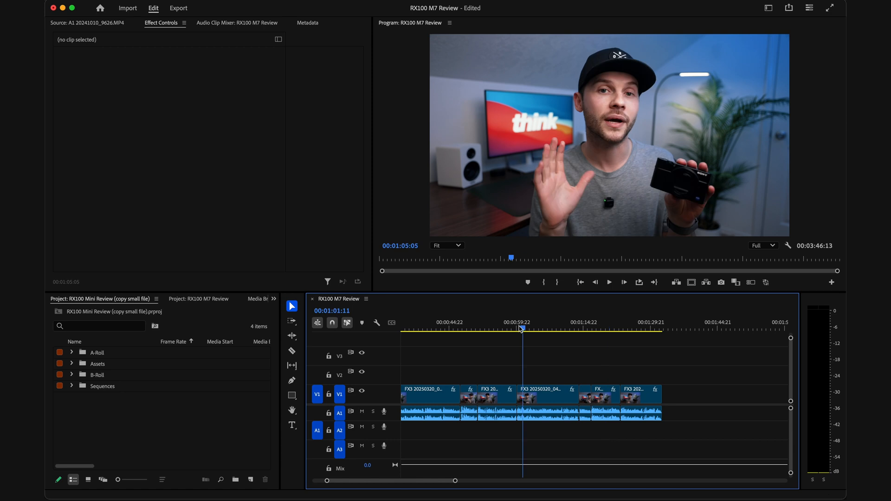
key("Home")
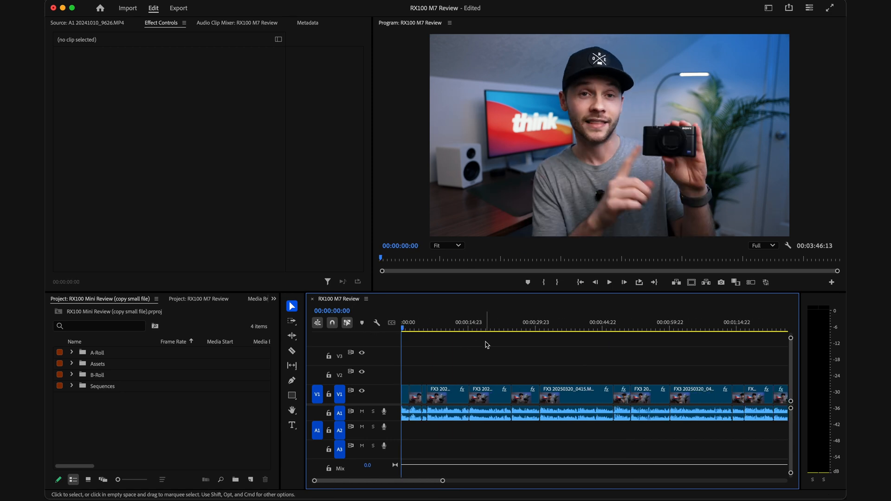
scroll(487, 345, "right", 3)
left_click_drag(545, 321, 450, 324)
scroll(489, 351, "left", 3)
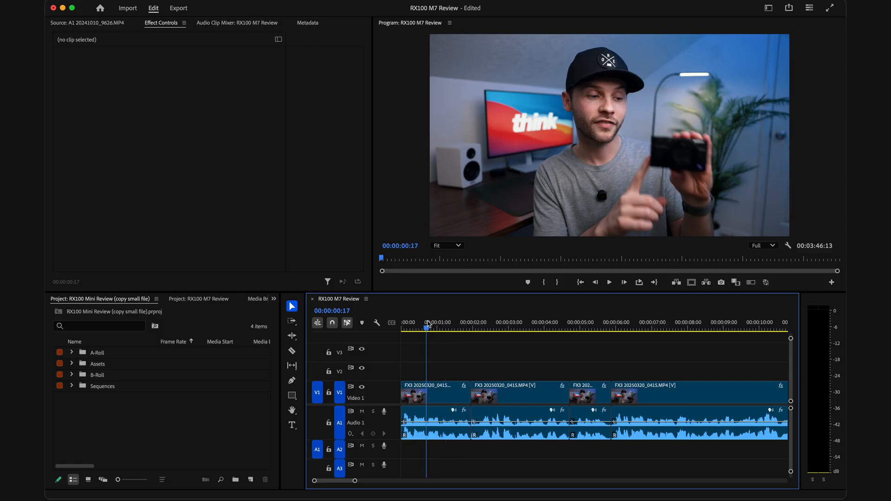
left_click_drag(428, 324, 482, 327)
Step: Label the first three FX3 clips of the sequence Violet and deselect them
left_click_drag(562, 359, 441, 402)
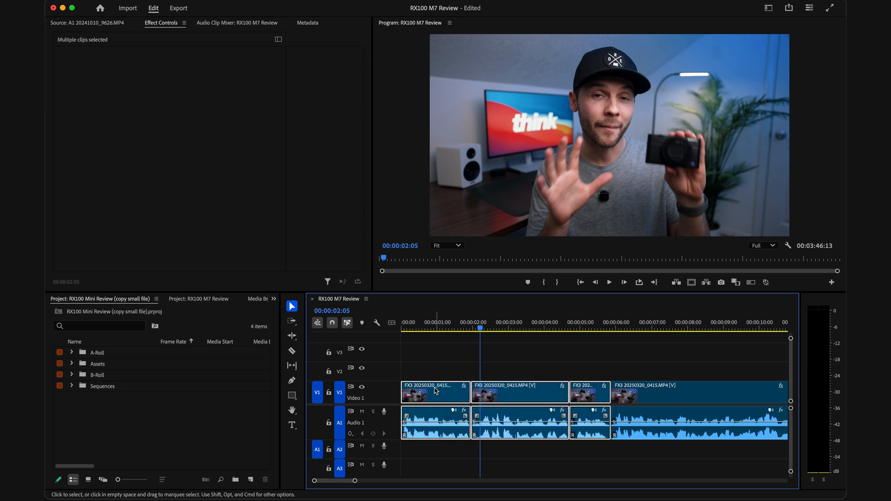
right_click(443, 402)
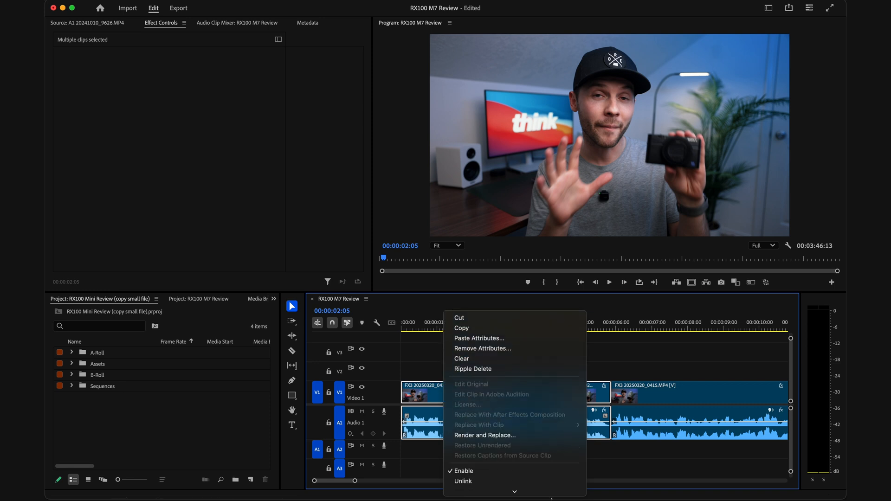
mouse_move(513, 419)
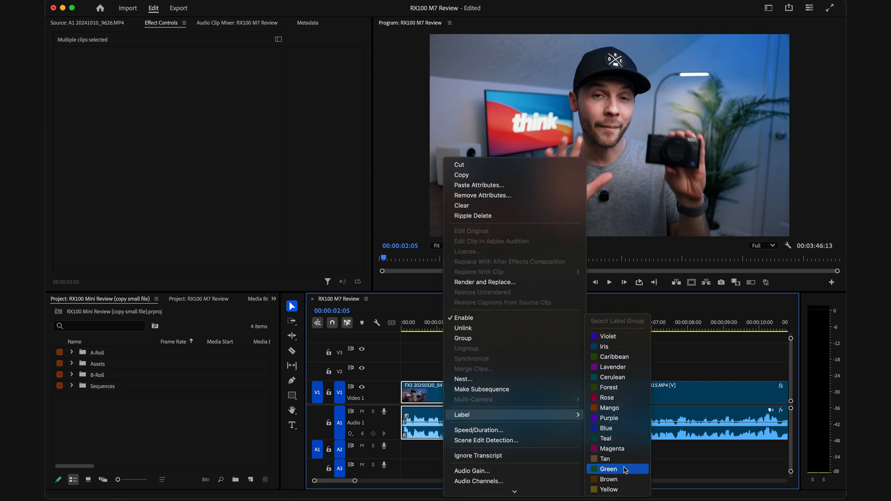
left_click(625, 339)
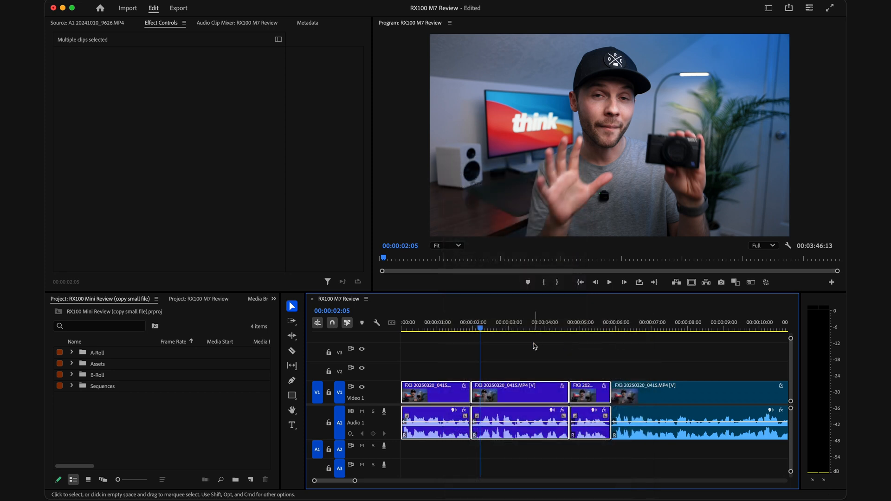
left_click(533, 346)
Step: Examine how the label colors divide the sequence into sections
left_click_drag(481, 324, 551, 343)
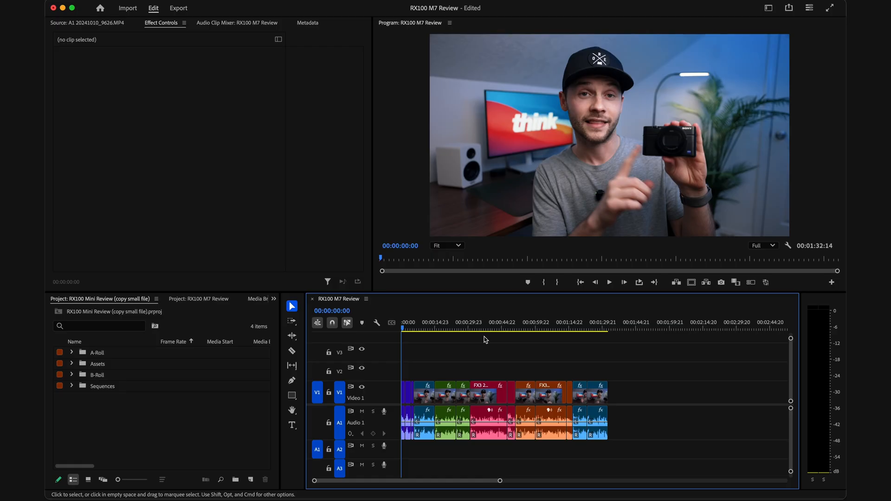
key("=")
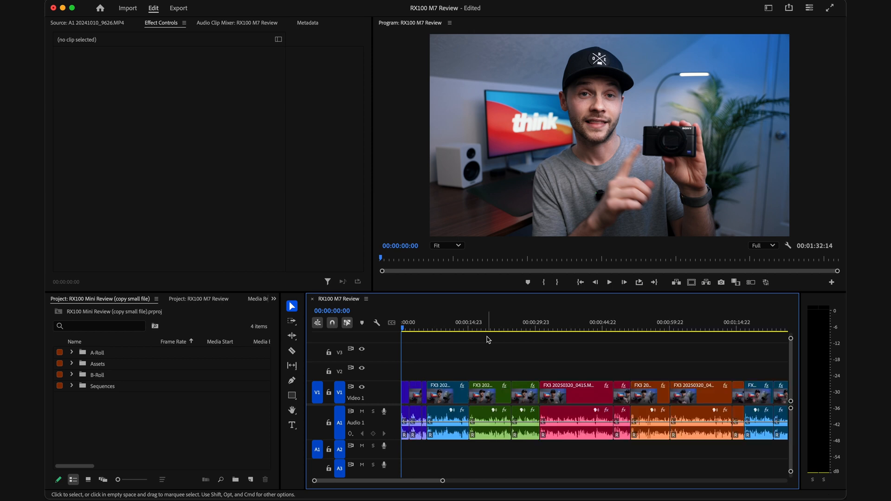
scroll(492, 343, "right", 3)
scroll(500, 346, "left", 2)
Step: Check the join between the blue and green sections around 00:00:15:03
left_click(466, 323)
key("=")
key("=")
key("=")
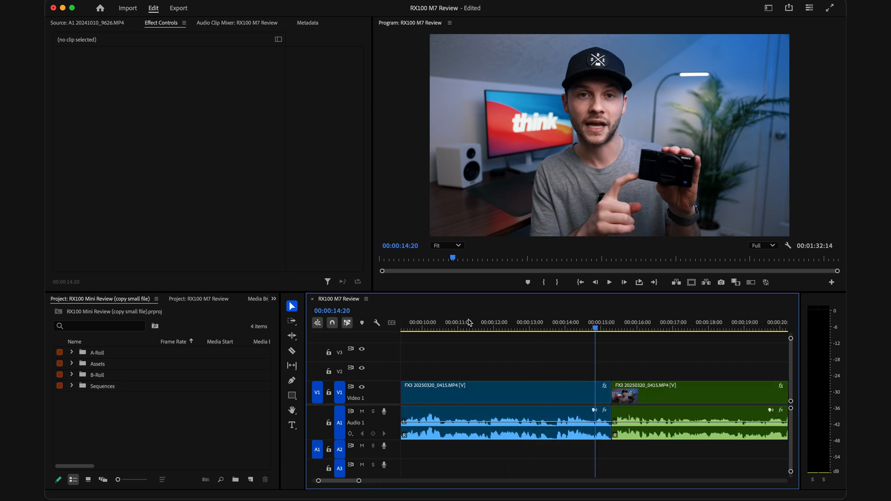
left_click(606, 323)
key("=")
key("=")
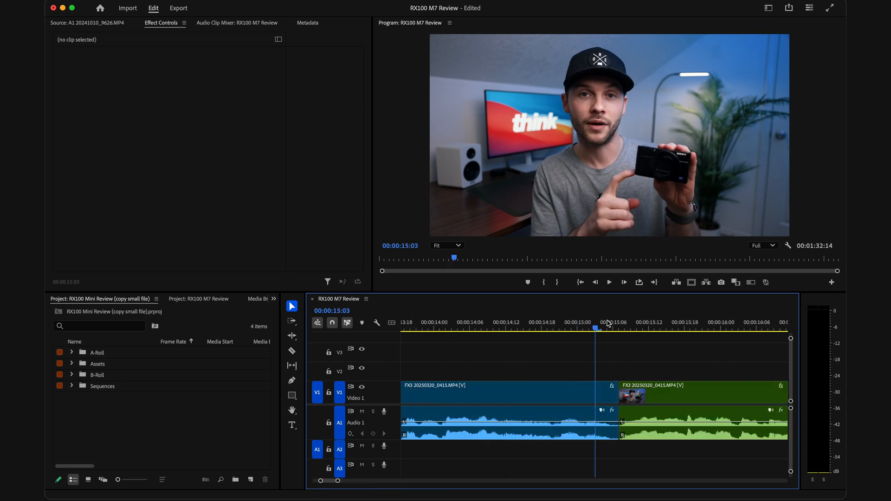
left_click_drag(590, 323, 645, 330)
key("minus")
key("minus")
key("minus")
key("minus")
key("minus")
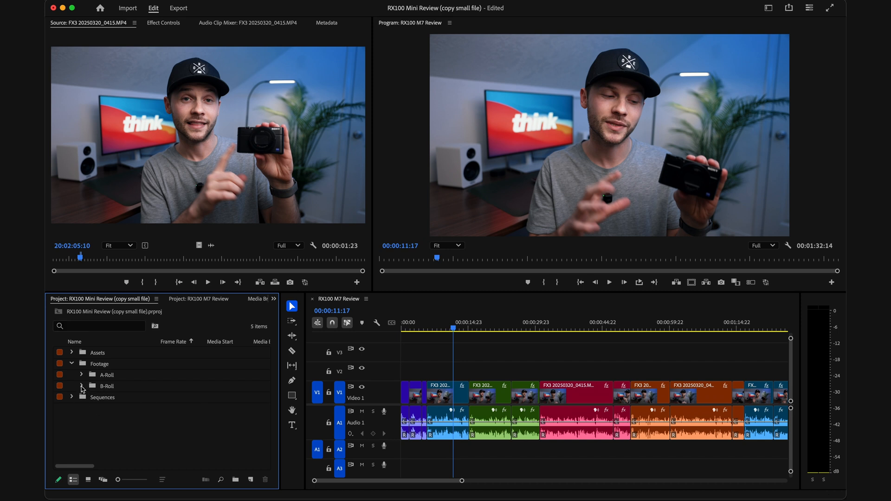
Step: Open the B-Roll bin, preview clips A1 20241009_9607 and A1 20241009_9608, and scrub through A1 20241010_9612 to 11;13;05;21
left_click(82, 387)
double_click(124, 413)
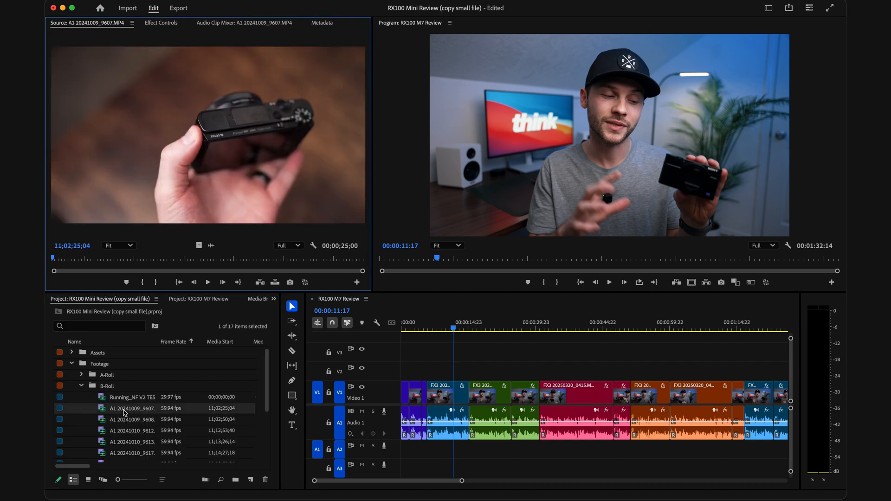
double_click(125, 421)
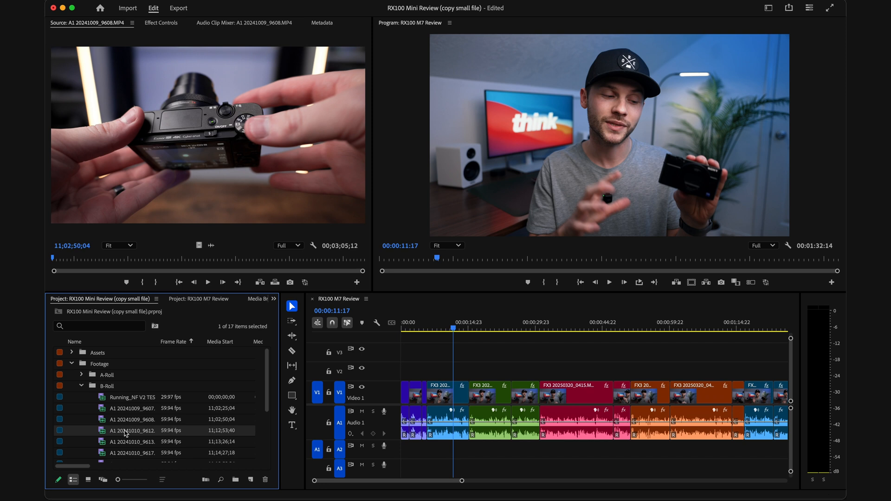
double_click(125, 432)
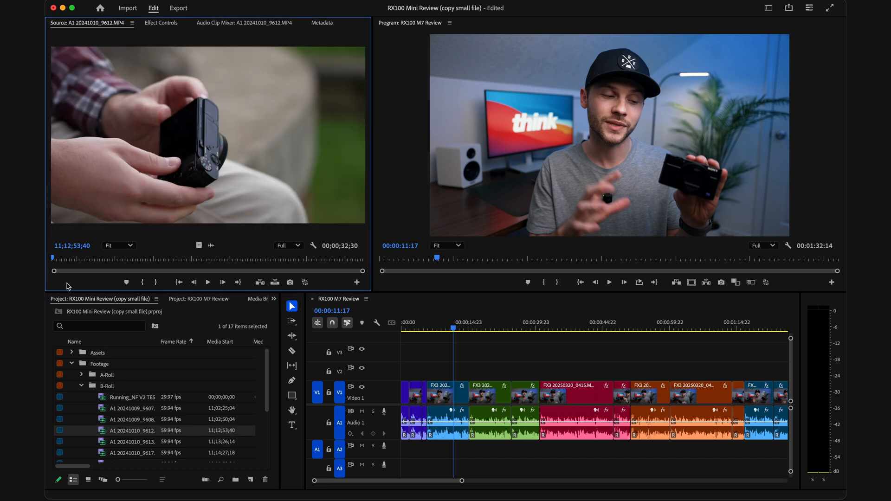
left_click_drag(61, 258, 164, 263)
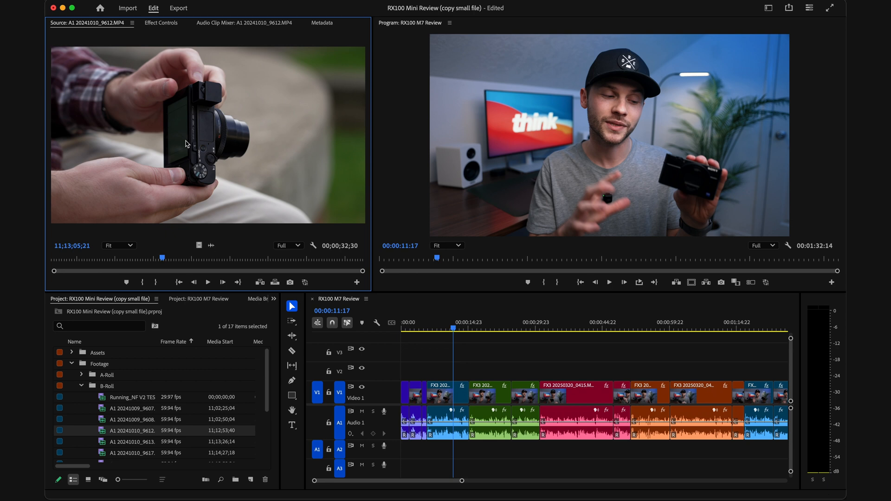
Step: Try placing the untrimmed A1 20241010_9612 clip in the sequence, and undo the placement
left_click_drag(372, 317, 500, 418)
left_click_drag(501, 321, 563, 323)
key("super+z")
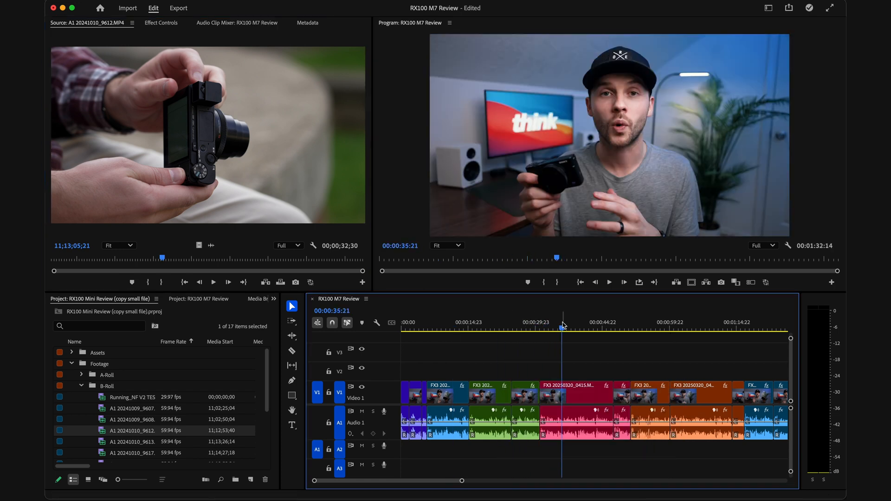
Step: Mark the source range of A1 20241010_9612 with an in point at 11;12;56;08 and an out point at 11;13;01;03
mouse_move(182, 263)
left_mouse_down()
mouse_move(143, 261)
mouse_move(171, 260)
left_mouse_up()
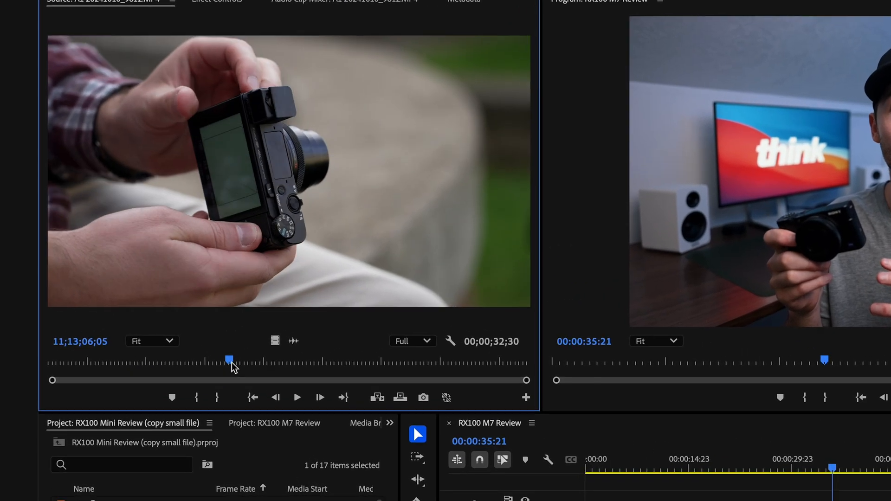
left_click_drag(232, 363, 79, 361)
mouse_move(83, 430)
left_mouse_down()
mouse_move(137, 429)
mouse_move(90, 430)
left_mouse_up()
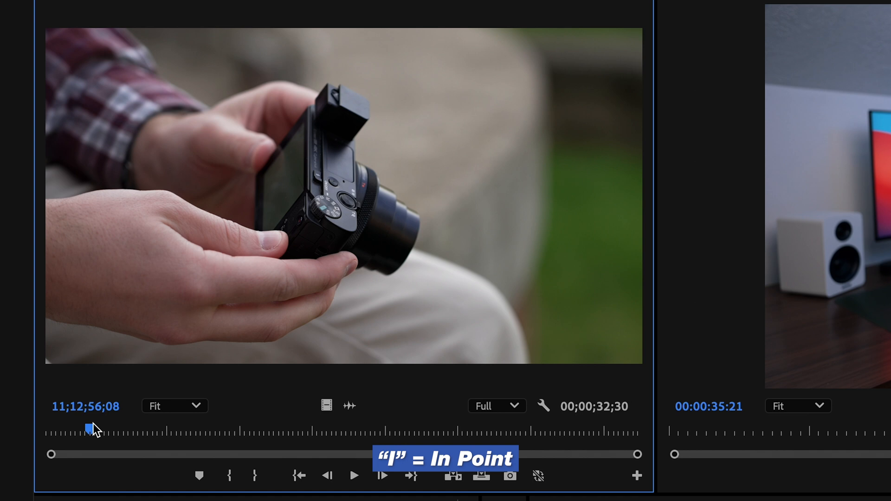
key("i")
mouse_move(90, 430)
left_mouse_down()
mouse_move(204, 429)
mouse_move(179, 429)
left_mouse_up()
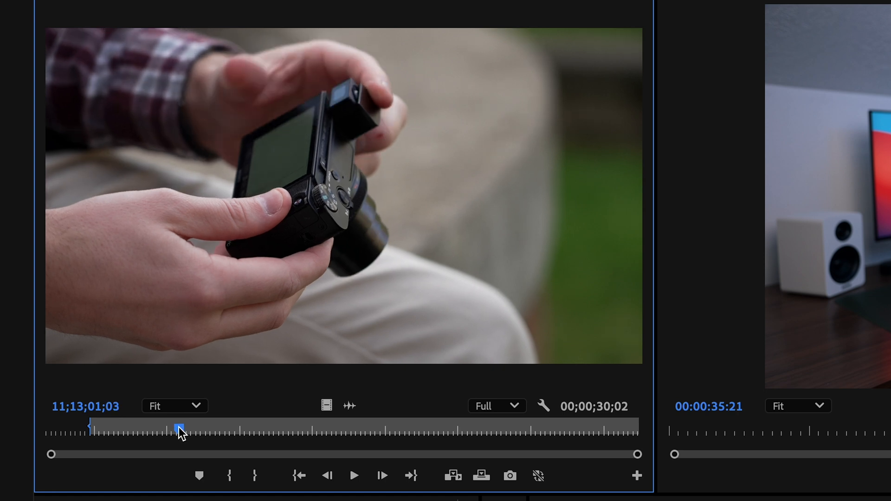
key("o")
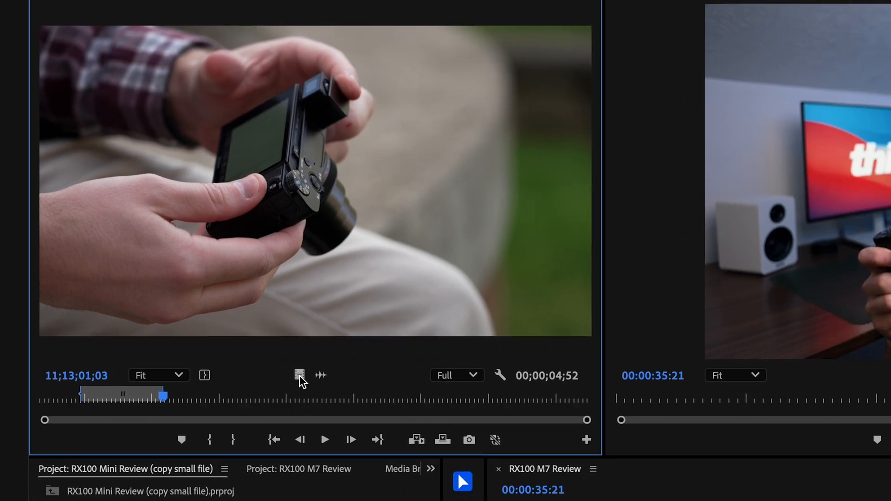
Step: Place only the video of the marked A1 20241010_9612 range on V2 at the start of the magenta section
left_click_drag(300, 376, 486, 362)
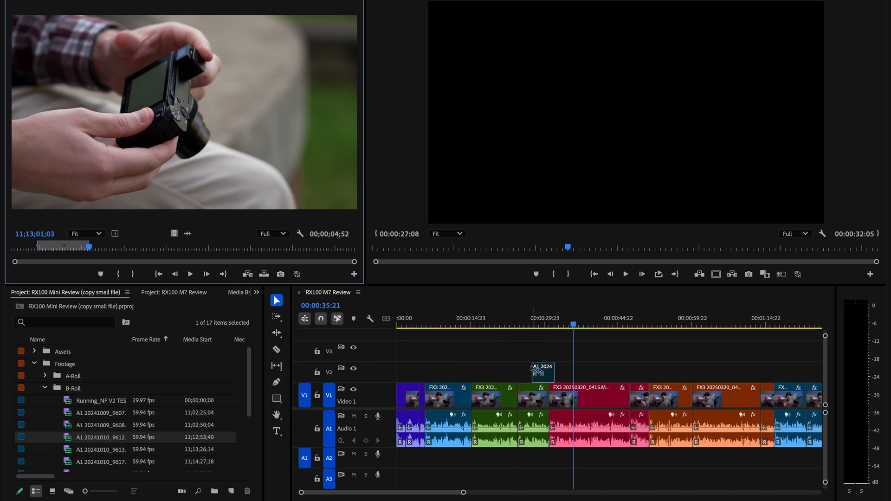
left_click_drag(550, 366, 551, 367)
Step: Move the playhead to 00:00:30:12 and patch the source video to track V2
left_click_drag(559, 314, 547, 316)
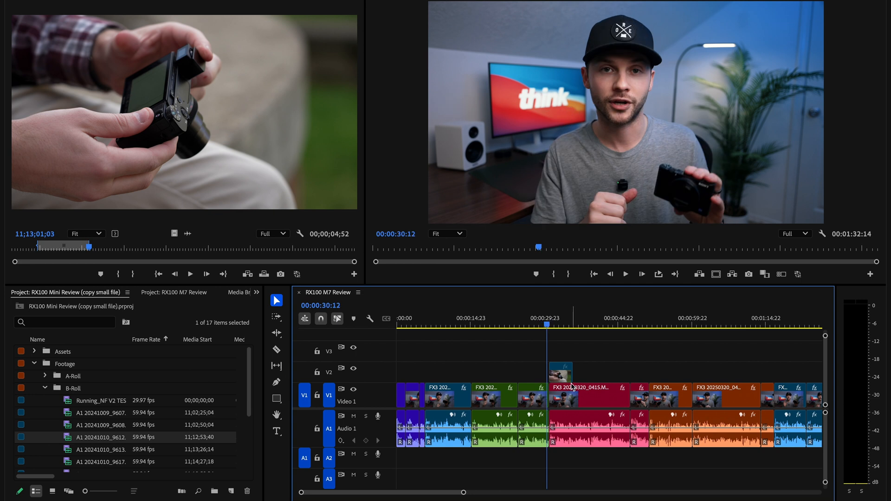
left_click(306, 373)
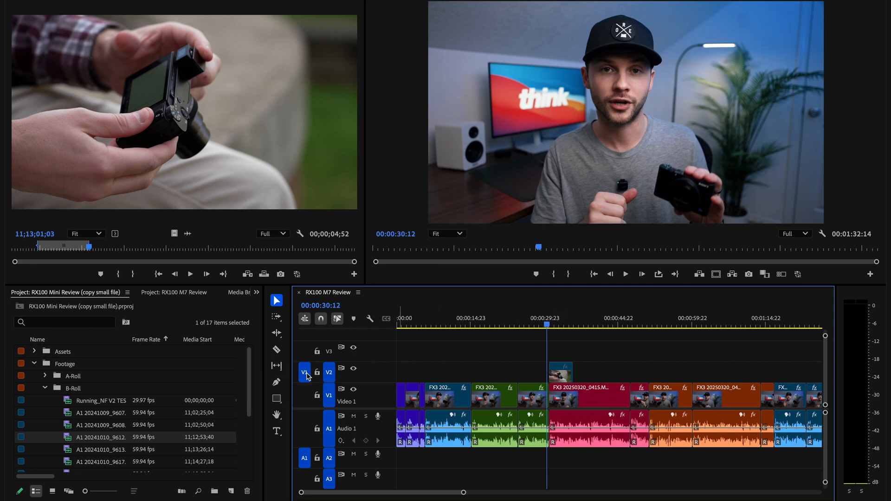
Step: Play back the sequence over the B-roll clip on V2 at the start of the magenta section
left_click(424, 377)
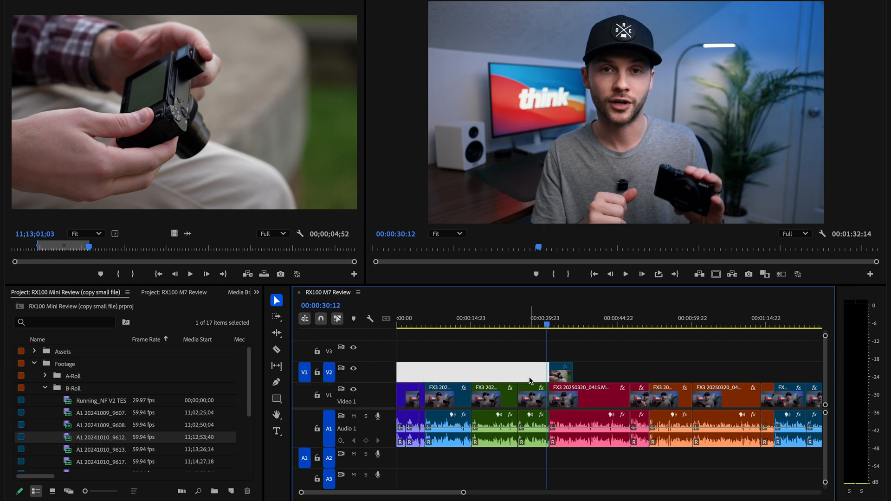
left_click(556, 376)
left_click_drag(547, 324, 549, 324)
key("space")
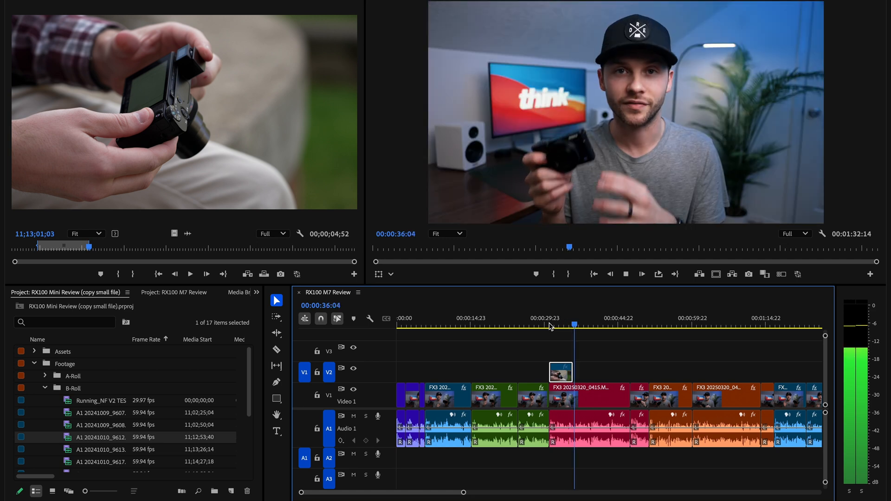
key("space")
Step: Mark a new source range in A1 20241010_9612 with an in point at 11;13;11;25 and an out point at 11;13;16;44
left_click_drag(90, 248, 203, 252)
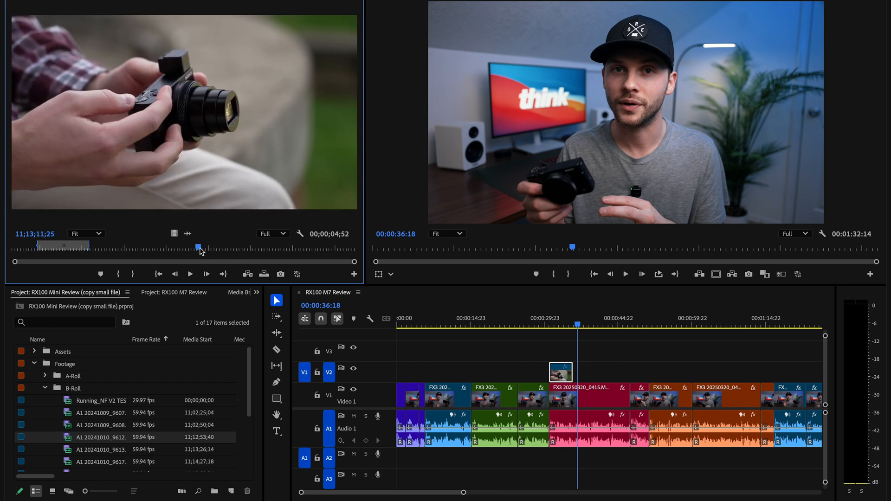
key("i")
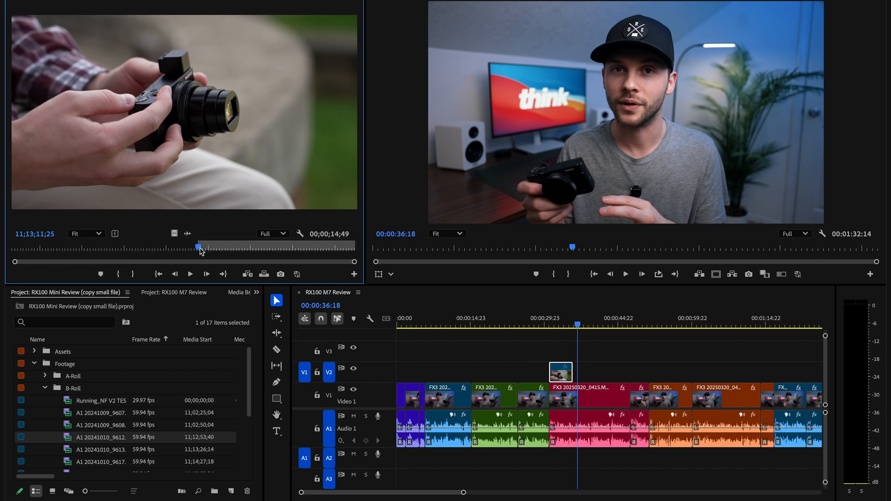
left_click_drag(199, 250, 254, 253)
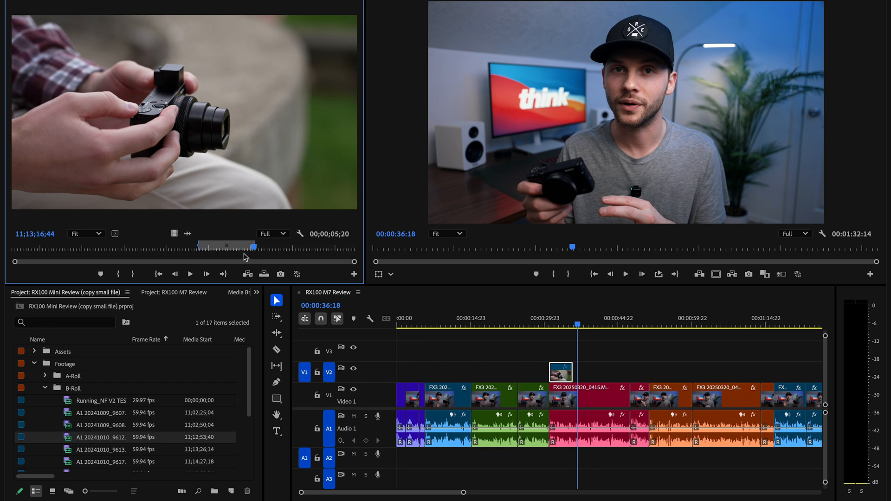
Step: Find a spot in the green section and place only the video of the marked source range on V2 at about 00:00:19
left_click(493, 325)
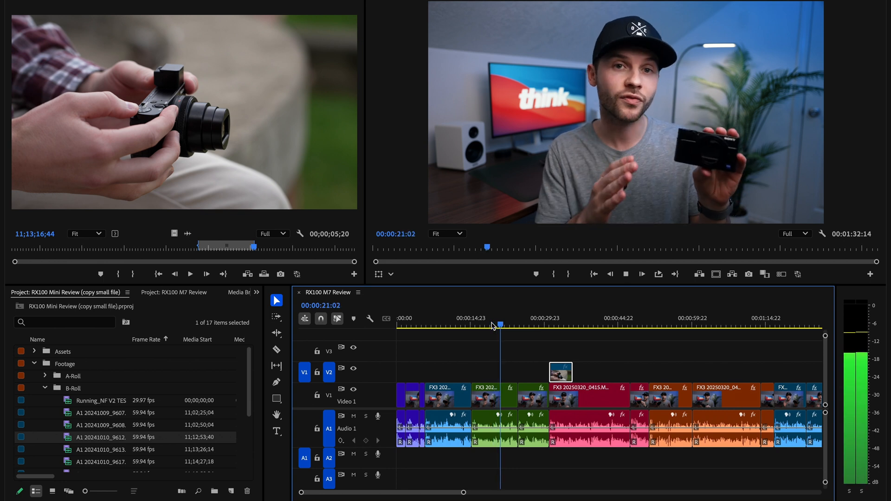
key("space")
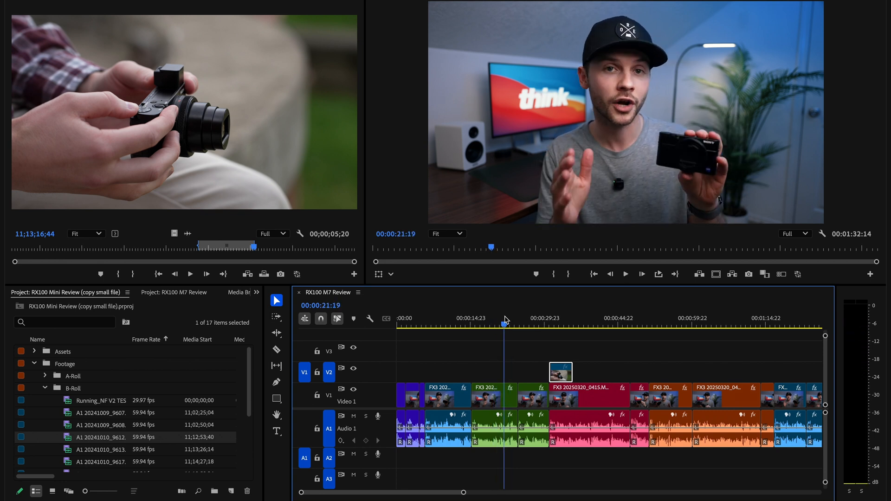
left_click_drag(173, 233, 494, 372)
Step: Play back the sequence from the start of the B-roll clip above the green section
left_click(489, 325)
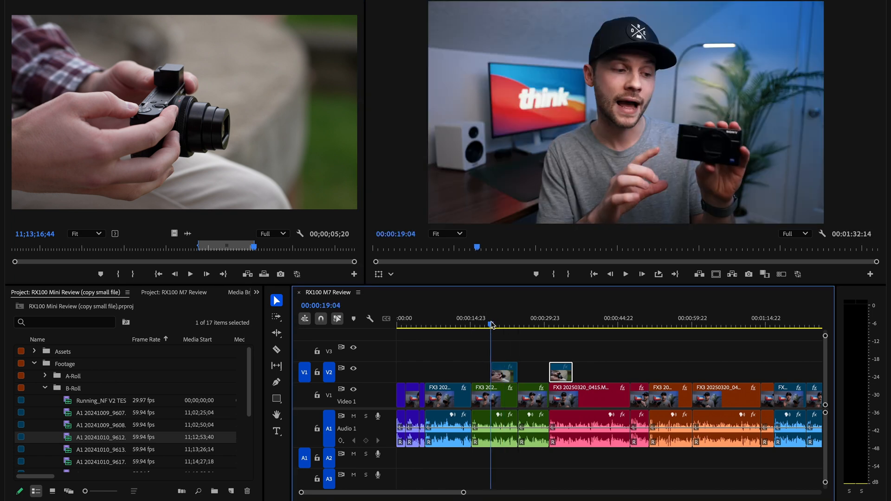
left_click_drag(490, 324, 496, 327)
key("space")
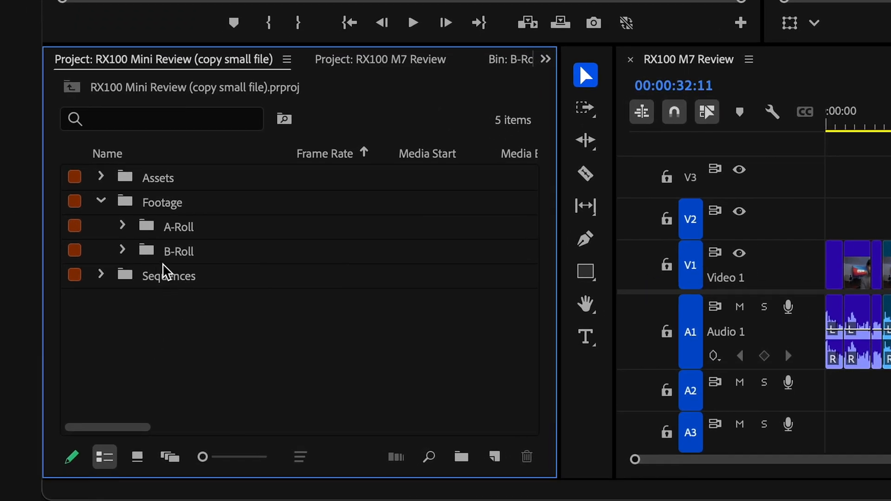
Step: Open the Footage B-Roll bin of the RX100 Mini Review project, look through its files and select A1 20241010_9612.MP4
left_click(148, 260)
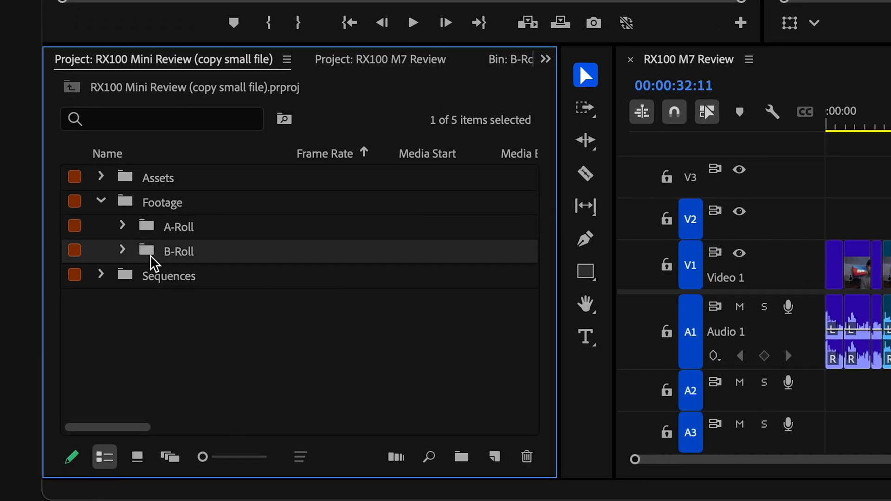
double_click(153, 259)
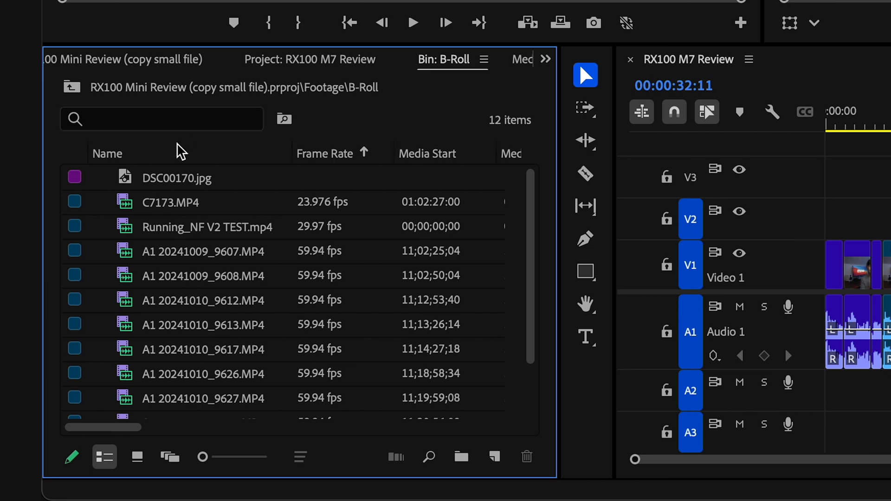
scroll(185, 248, "down", 2)
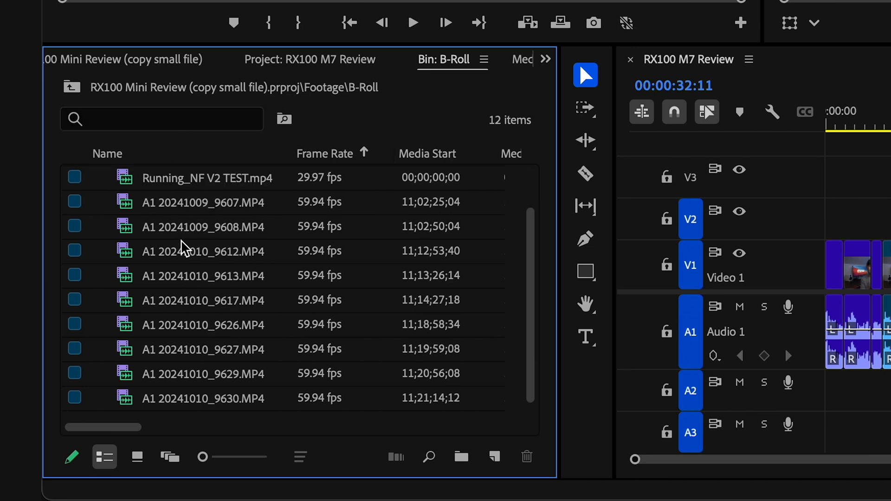
scroll(185, 249, "up", 2)
scroll(185, 249, "right", 1)
scroll(191, 270, "down", 2)
left_click(209, 251)
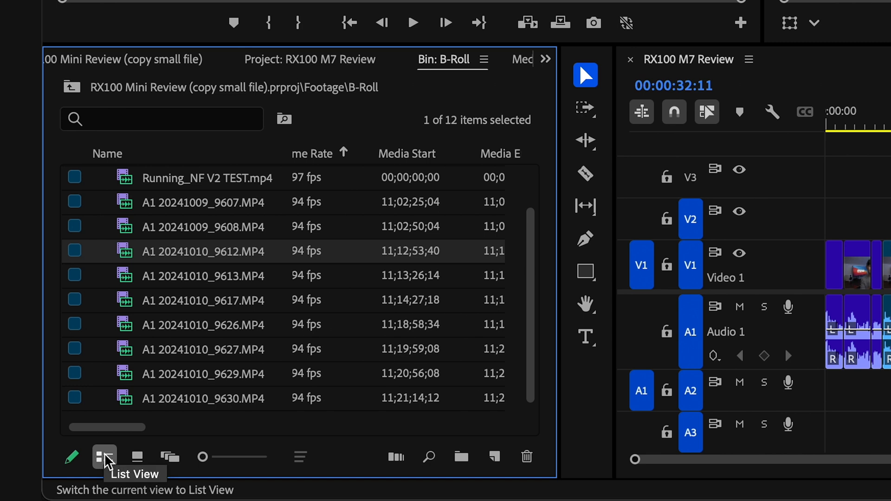
Step: Switch the B-Roll bin to Icon View and preview its clips as thumbnails
left_click(136, 457)
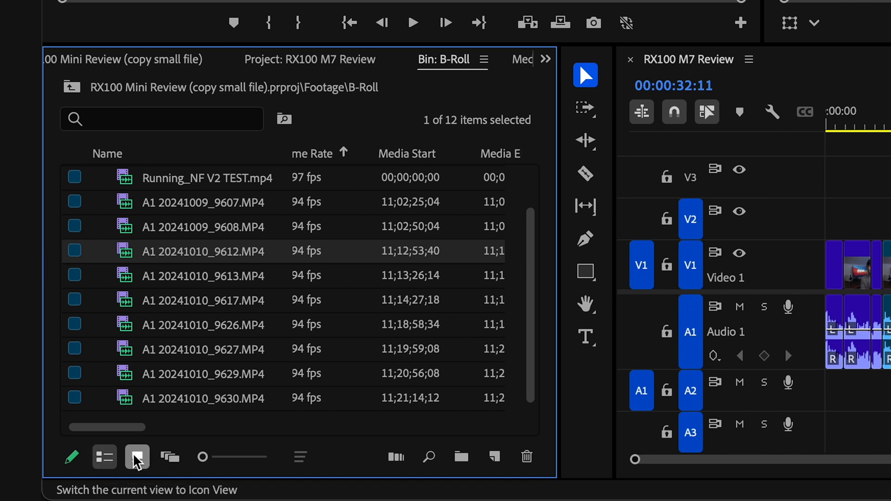
scroll(286, 322, "down", 1)
scroll(285, 324, "up", 1)
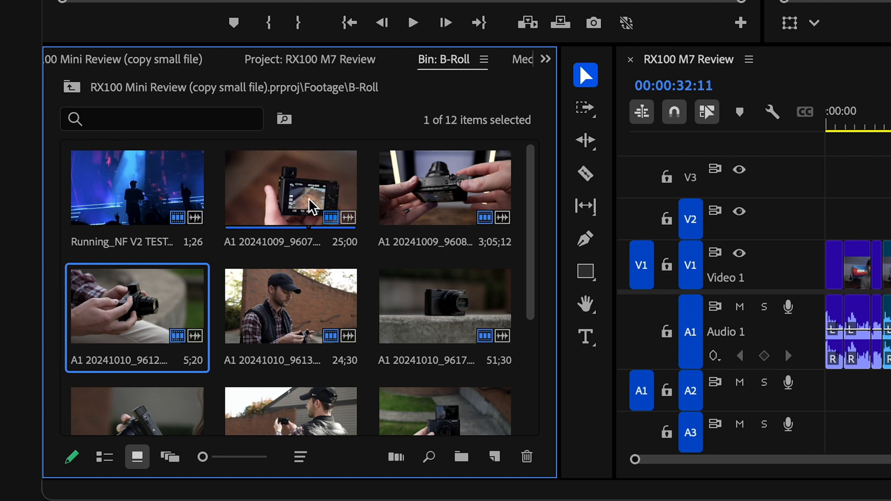
scroll(343, 307, "down", 1)
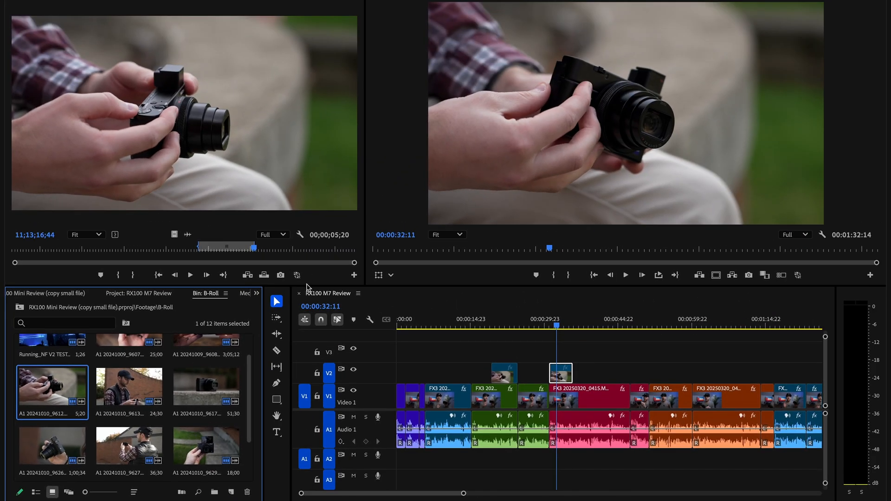
Step: Enlarge the B-Roll bin panel in height and width and select the A1 20241009_9607.MP4 clip
left_click_drag(307, 286, 306, 220)
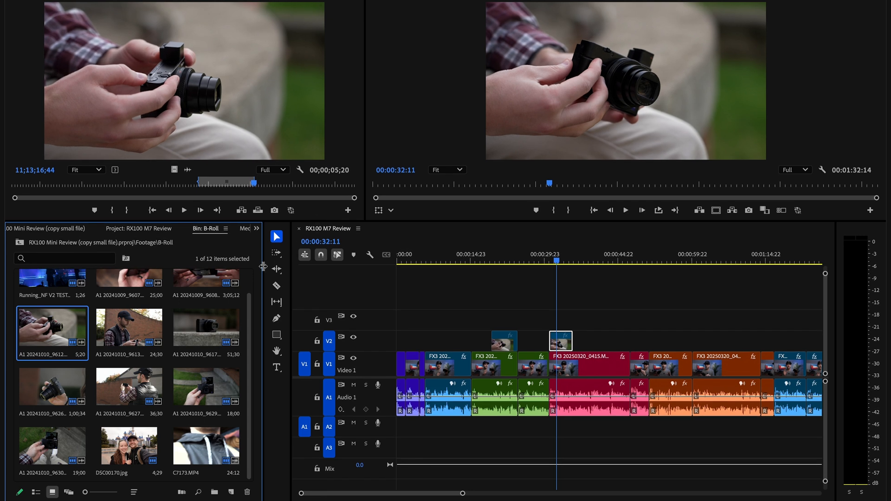
left_click_drag(263, 267, 309, 267)
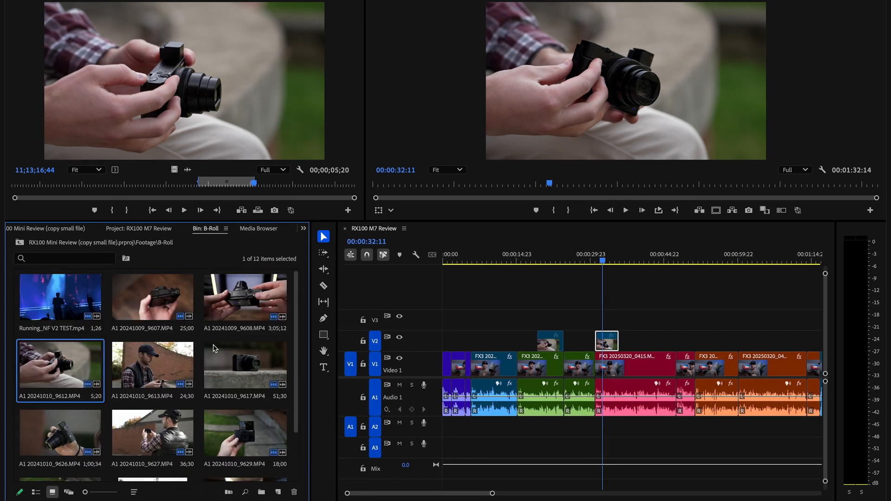
left_click(165, 289)
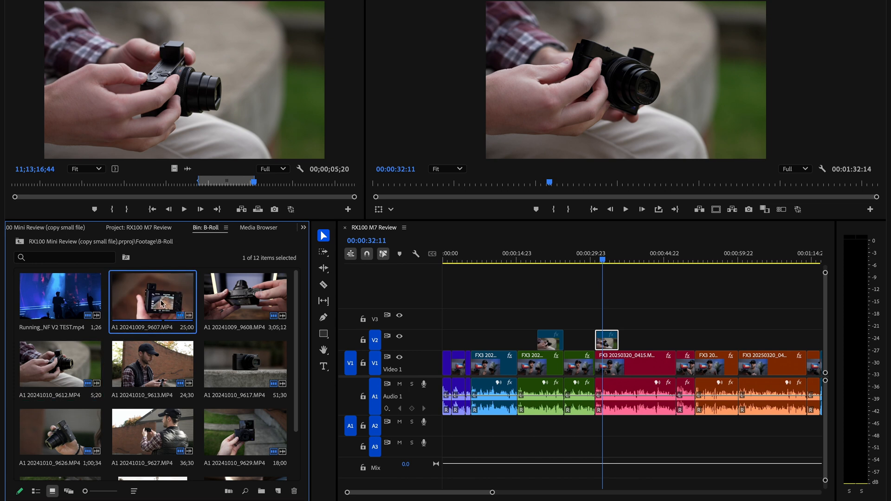
scroll(134, 381, "down", 2)
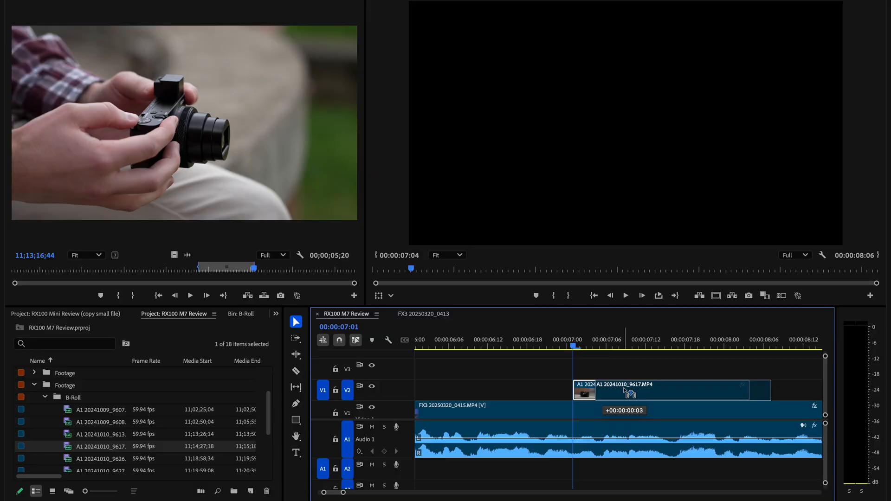
Step: Shift the A1 20241010_9617.MP4 clip on V2 to start at 00:00:07:04 and open its source footage in the Source Monitor
left_click(621, 392)
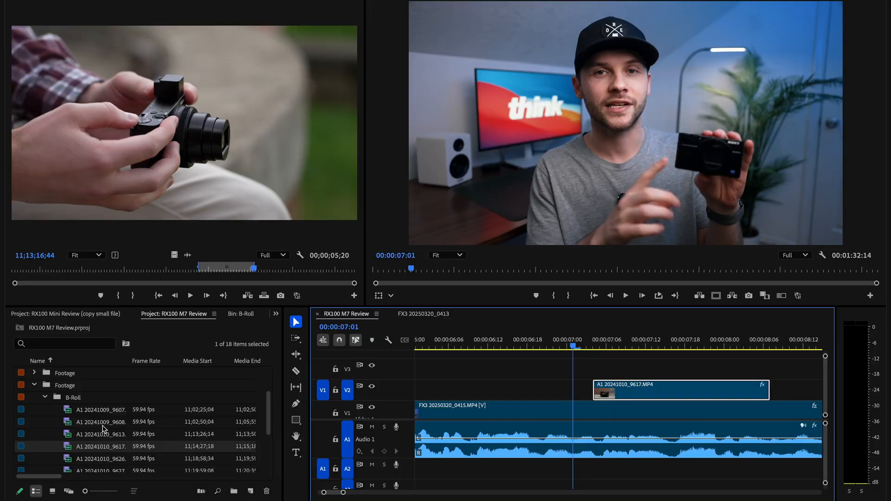
double_click(92, 448)
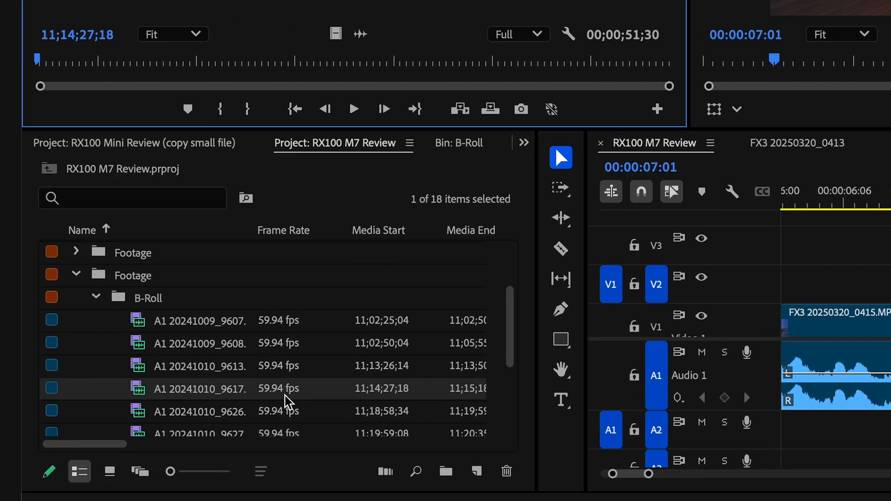
scroll(147, 451, "down", 2)
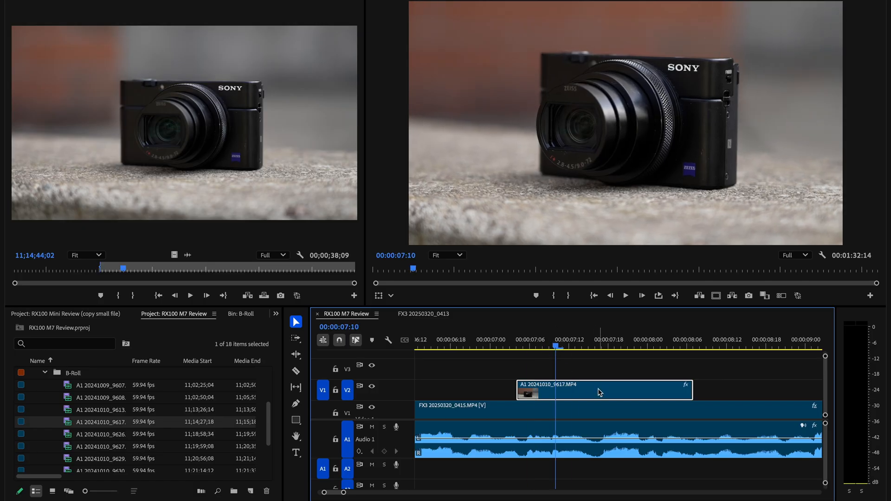
right_click(595, 395)
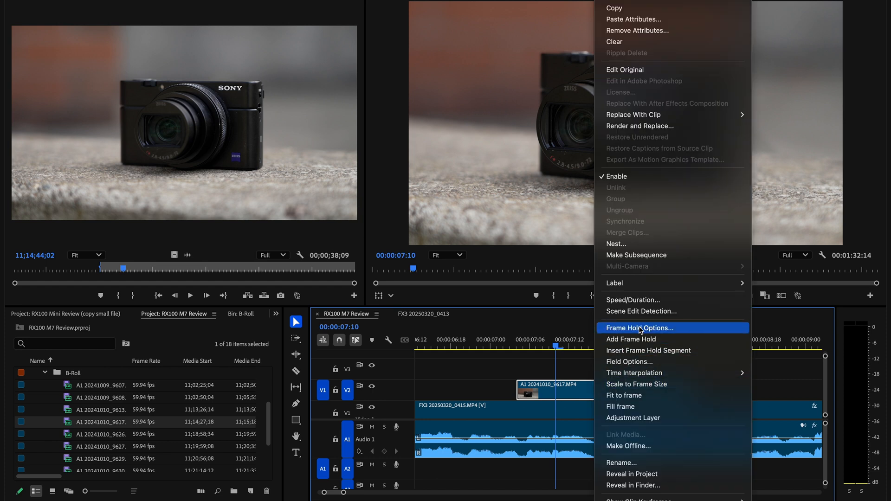
left_click(642, 300)
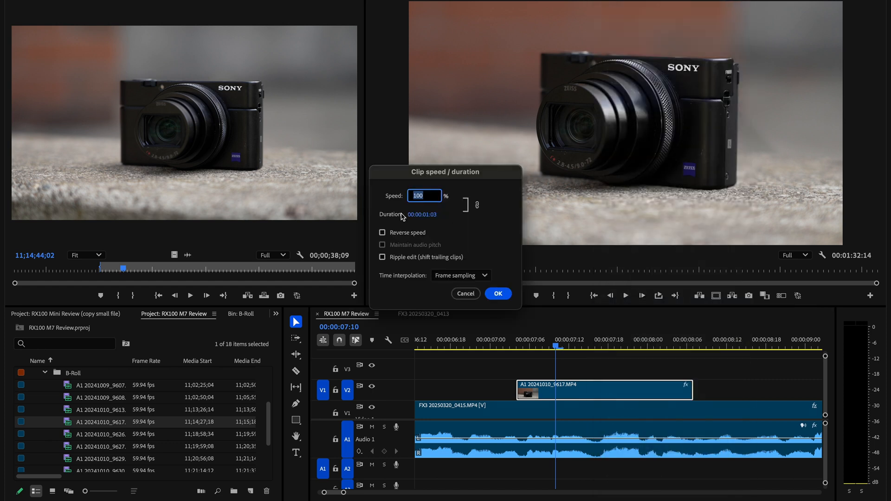
left_click(464, 294)
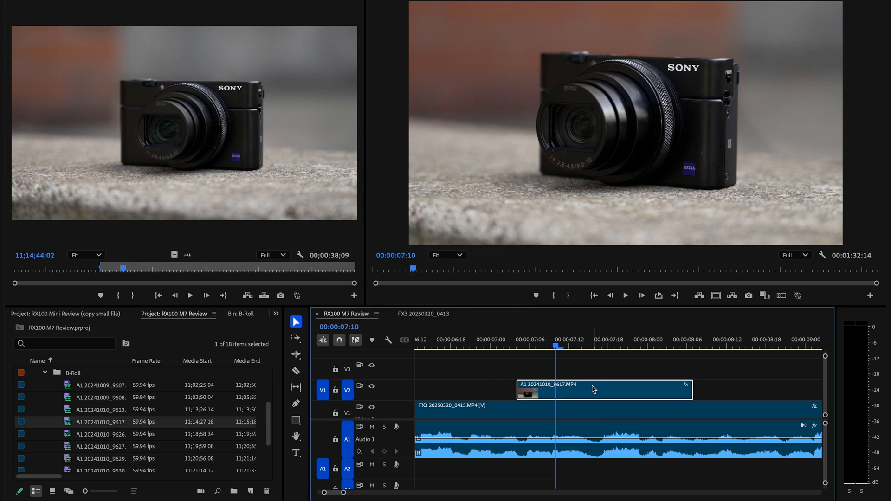
Step: Slow the A1 20241010_9617.MP4 clip on V2 to 40% speed and unlink speed from duration
key("super+r")
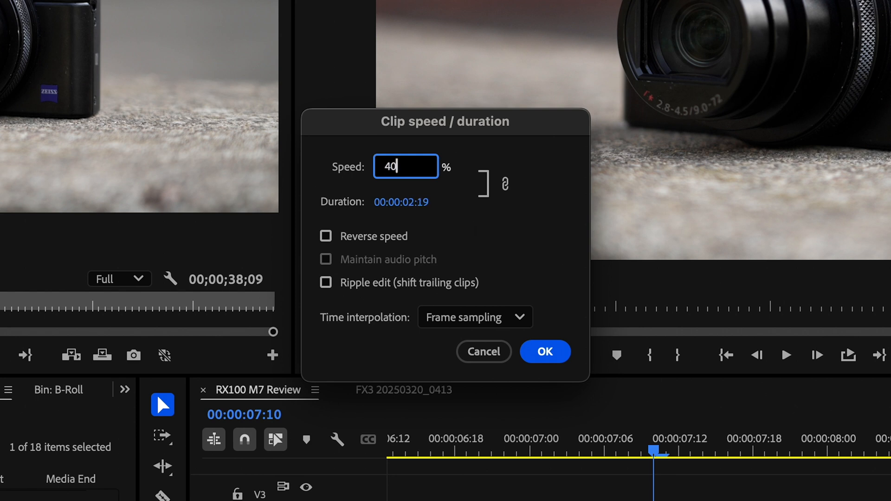
left_click(506, 185)
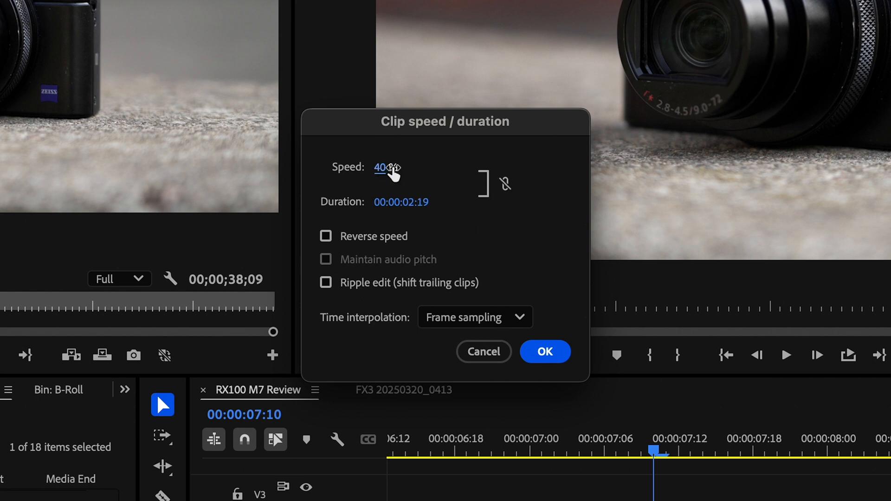
left_click(388, 167)
left_click(537, 253)
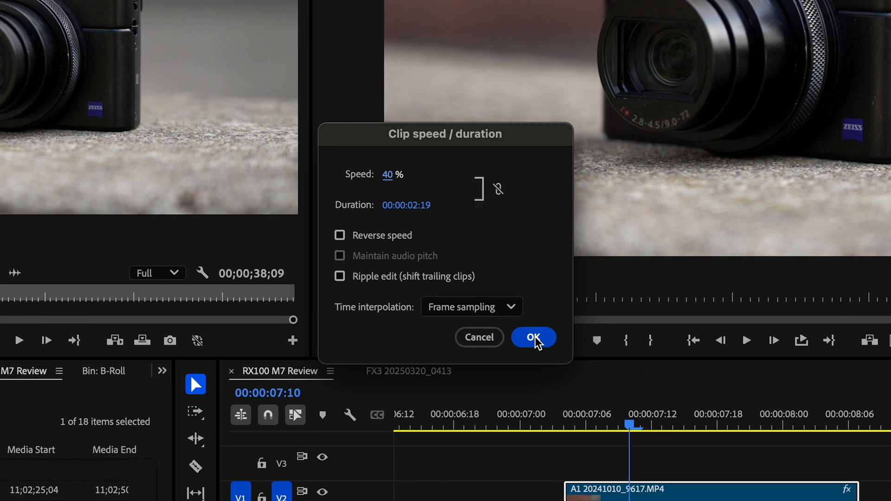
left_click(545, 352)
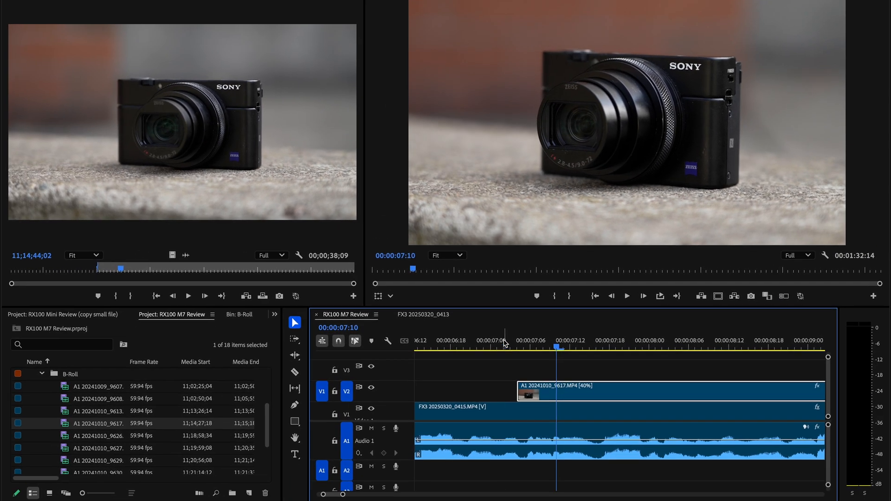
Step: Scrub through and play back the slowed A1 20241010_9617.MP4 clip with more of the sequence in view
left_click_drag(504, 341, 578, 341)
key("minus")
key("minus")
key("space")
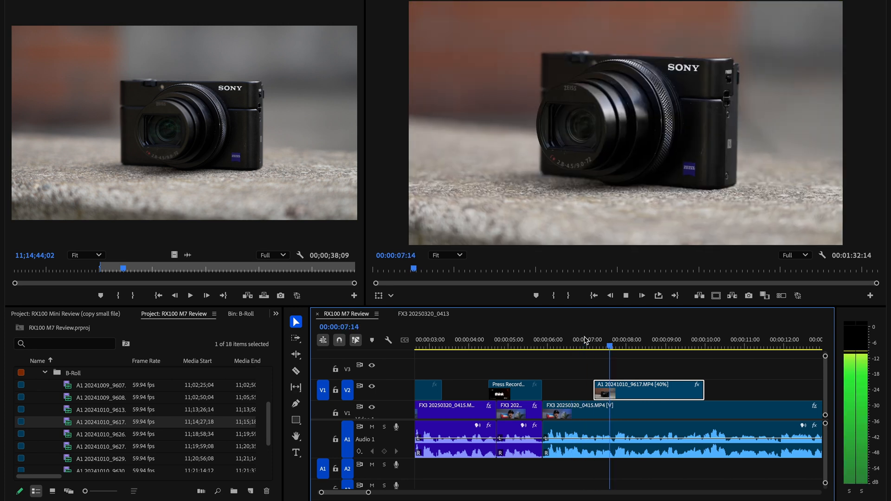
Step: Extend the end of the slowed A1 20241010_9617.MP4 clip to 00:00:10:12 and play the sequence from that point
left_click_drag(700, 388, 723, 389)
key("space")
scroll(725, 389, "right", 4)
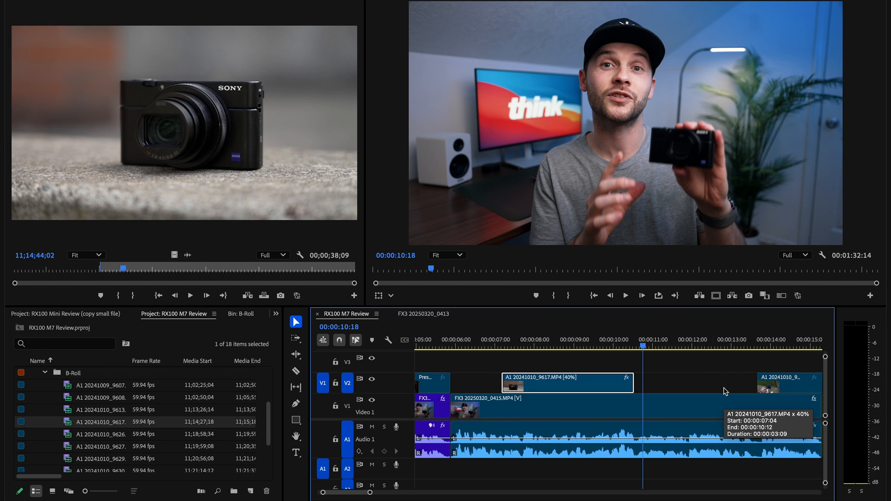
left_click_drag(640, 341, 632, 344)
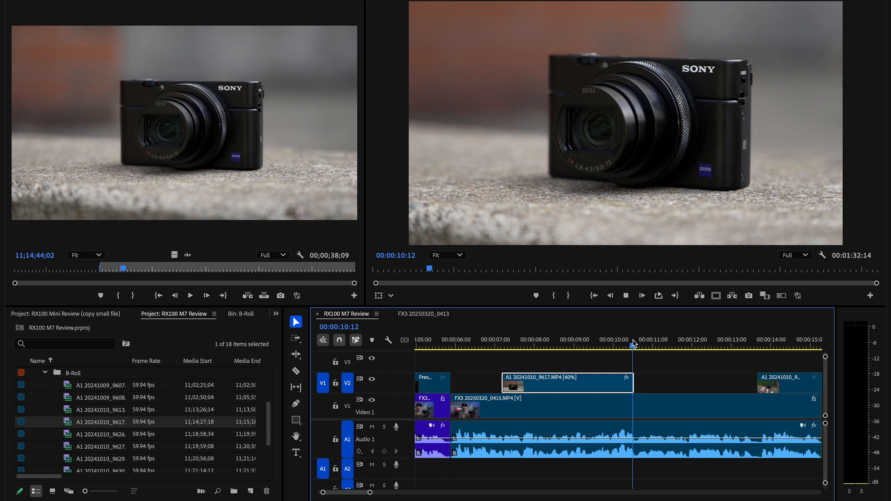
key("space")
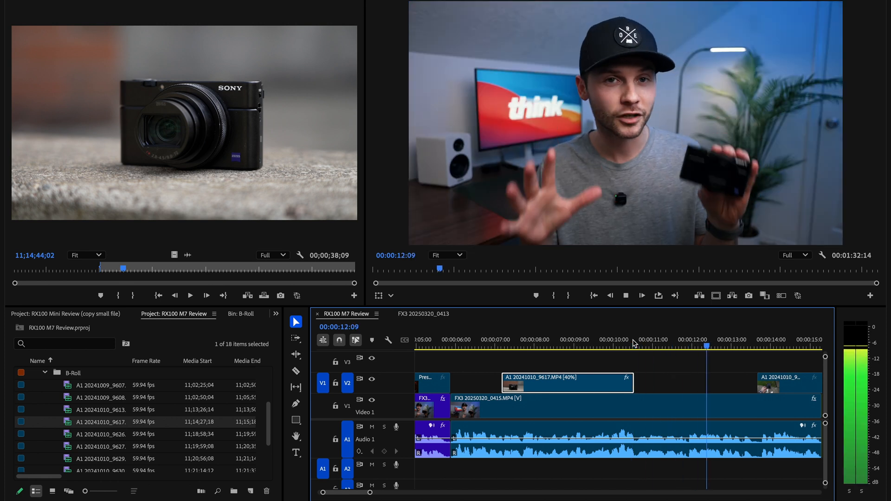
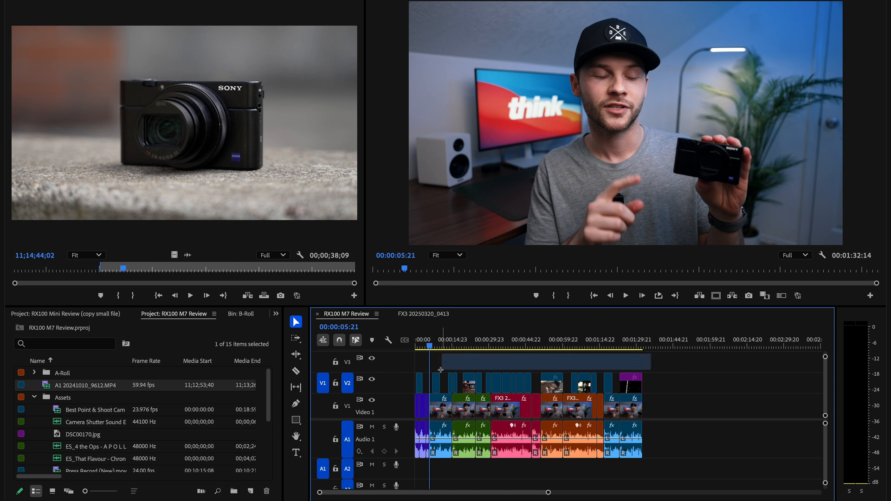
left_click(504, 343)
left_click_drag(497, 344, 523, 343)
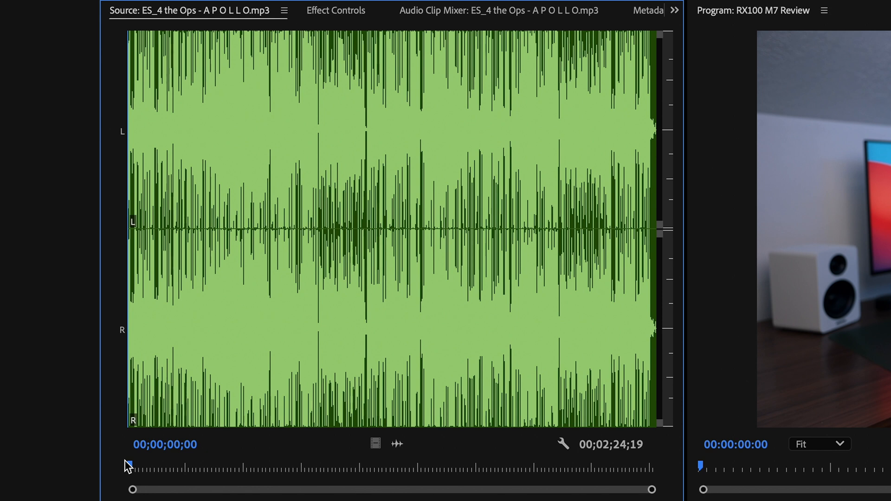
Step: Mark ES_4 the Ops - A P O L L O.mp3 out at 00;00;09;12 and place its audio on A3 at the sequence start
key("space")
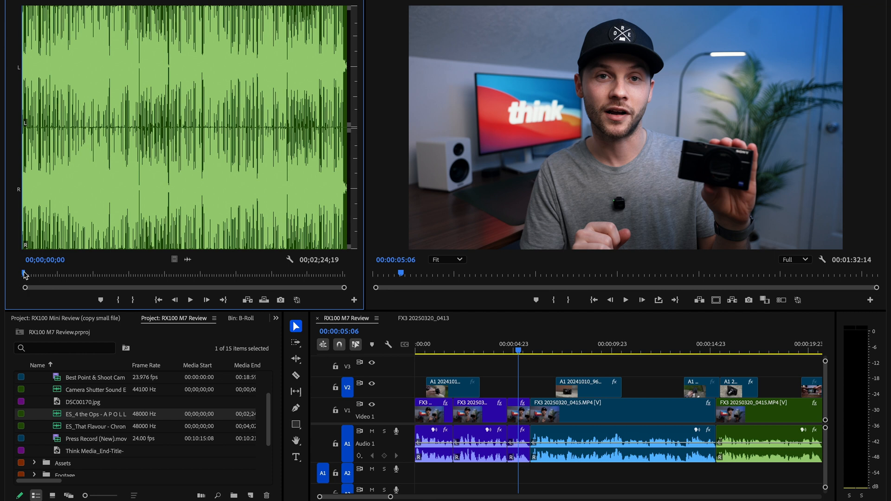
left_click_drag(25, 274, 45, 276)
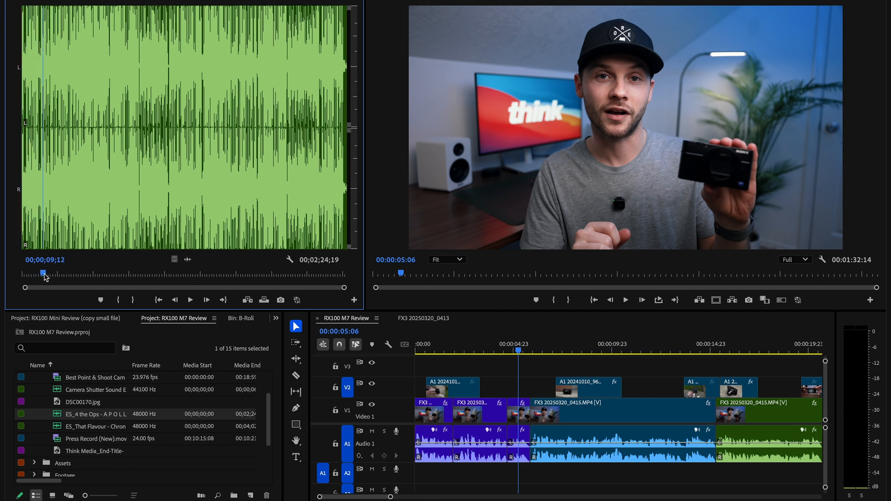
key("o")
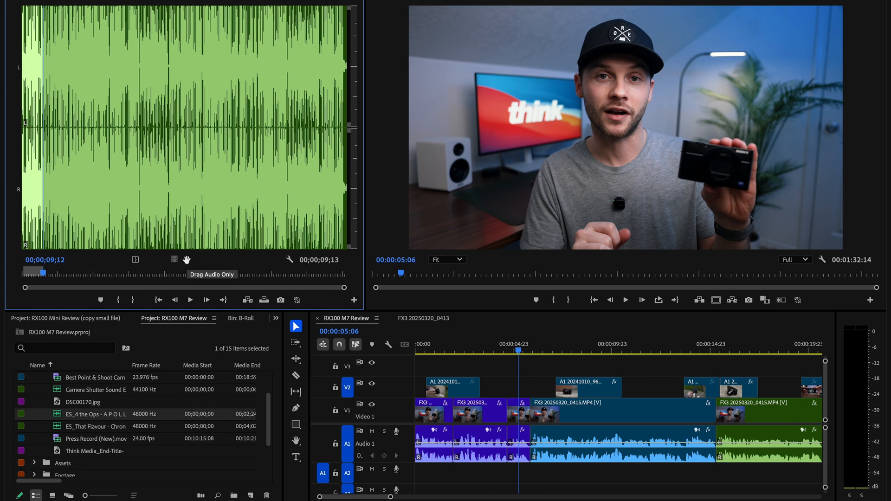
left_click_drag(186, 260, 417, 485)
scroll(455, 474, "down", 2)
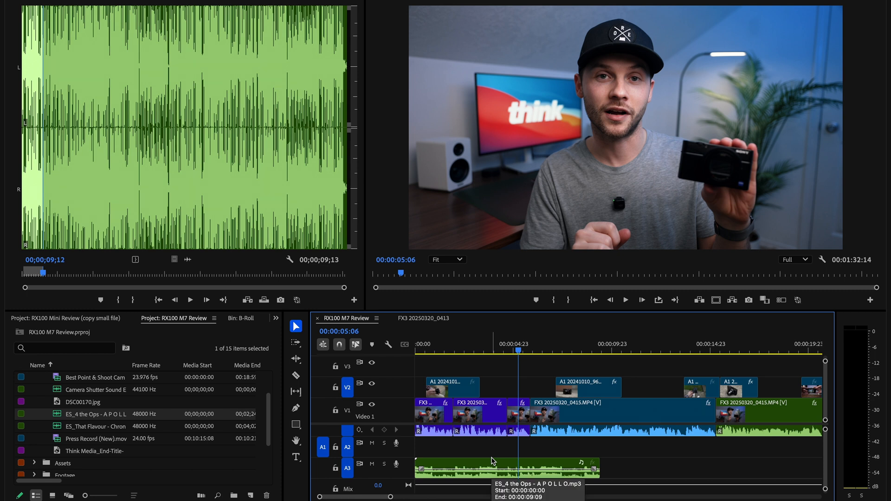
Step: Trim the end of the A3 music clip to the end of the purple intro section and play the sequence from the start
left_click_drag(517, 355, 515, 382)
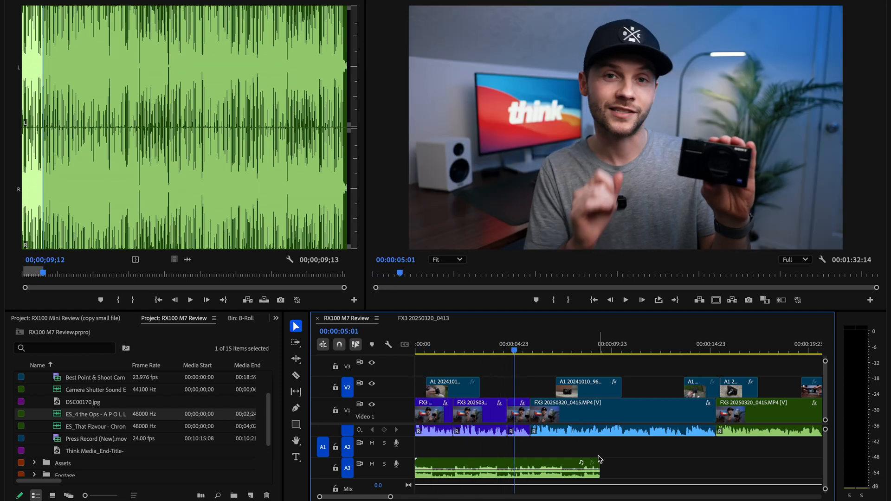
left_click_drag(598, 460, 529, 454)
left_click_drag(516, 352, 416, 351)
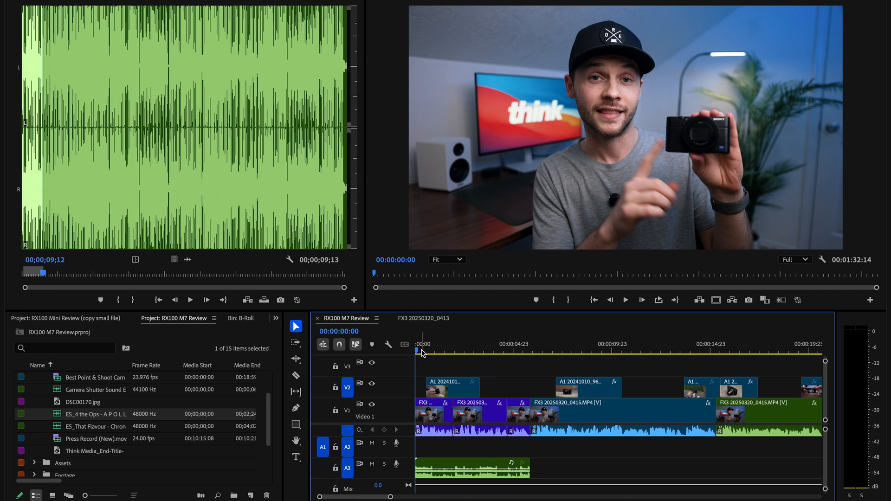
key("space")
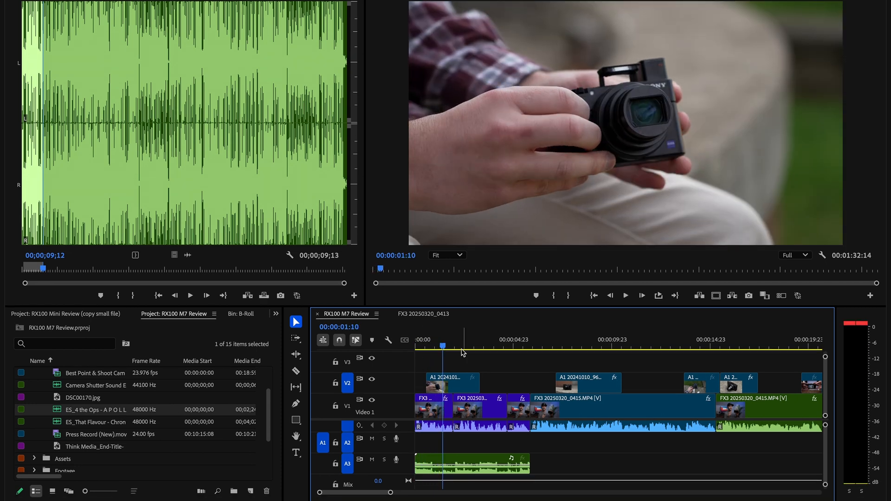
Step: Adjust the audio gain of the intro music clip on A3 by -34 dB
left_click(460, 459)
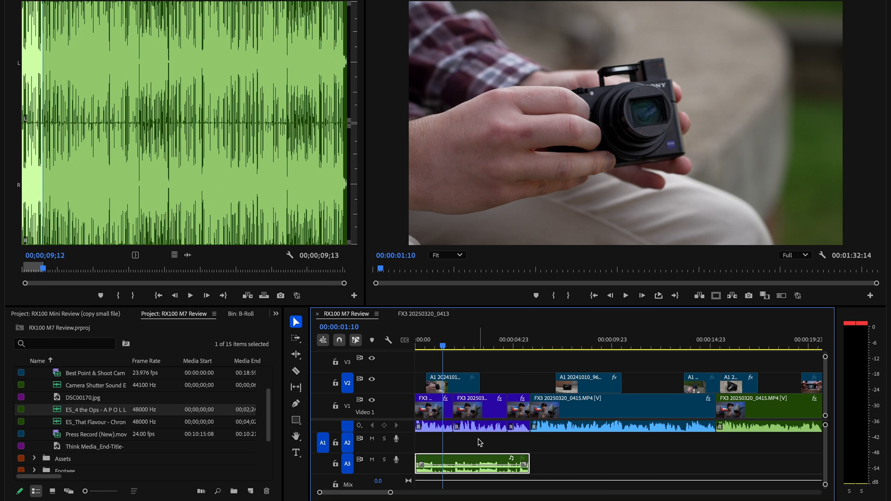
left_click(472, 447)
left_click(456, 457)
key("g")
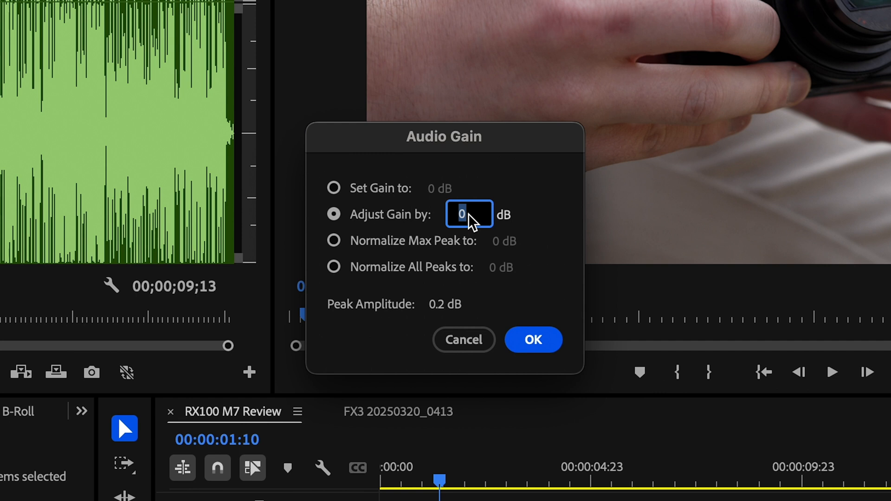
type("34")
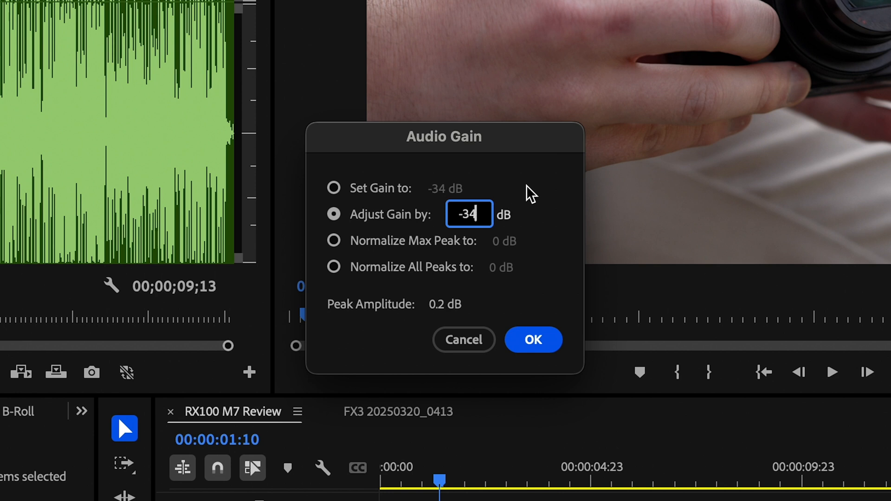
left_click(534, 341)
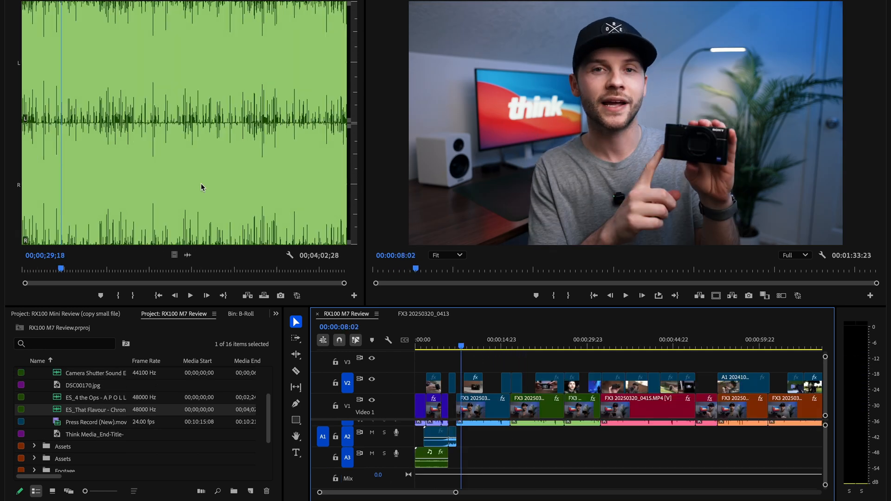
Step: Place the ES_That Flavour music on A3 from the start of the blue section and remove its excess beyond the end of the video
left_click_drag(188, 256, 460, 461)
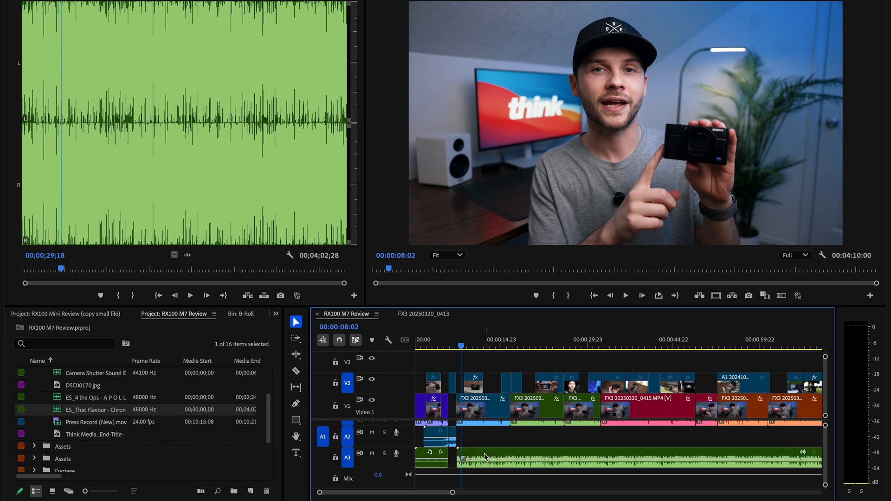
scroll(493, 456, "down", 8)
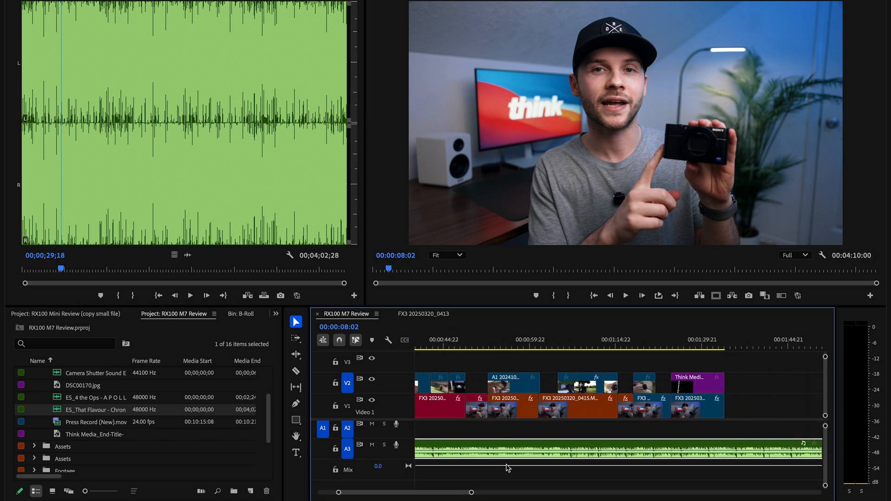
key("c")
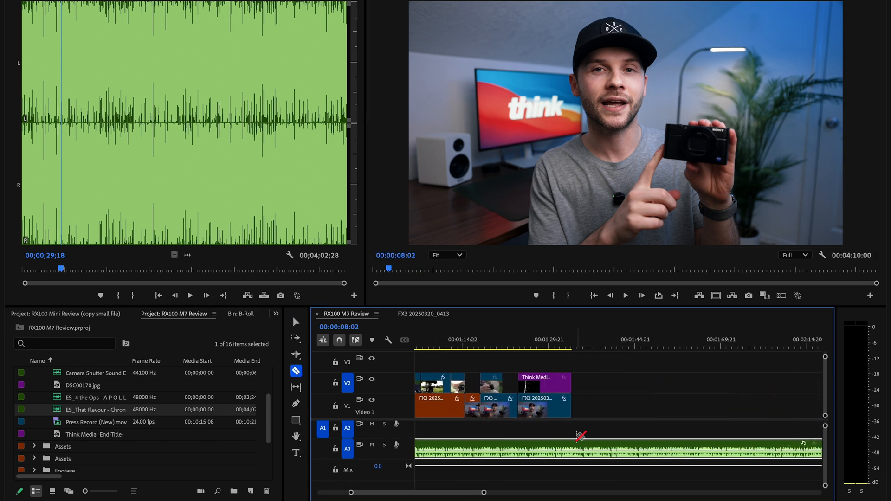
left_click(574, 443)
key("v")
left_click(591, 452)
key("Delete")
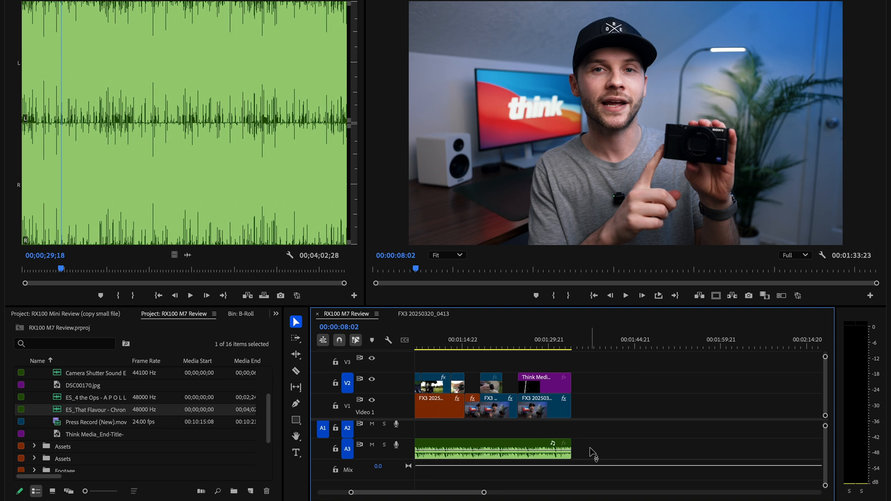
key("minus")
key("minus")
Step: Adjust the ES_That Flavour music clip's gain by -36 dB and play the sequence from 00:00:12:00 to check the level
left_click(471, 442)
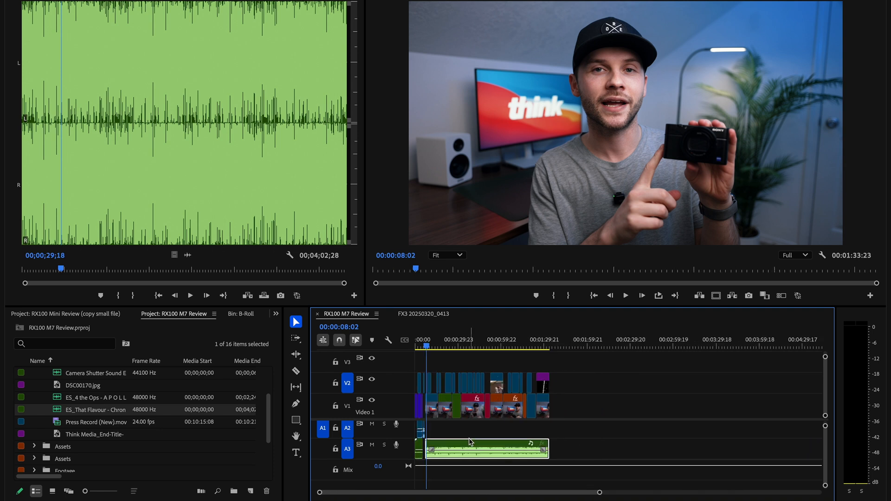
key("equal")
key("equal")
left_click_drag(465, 345, 488, 336)
left_click(490, 336)
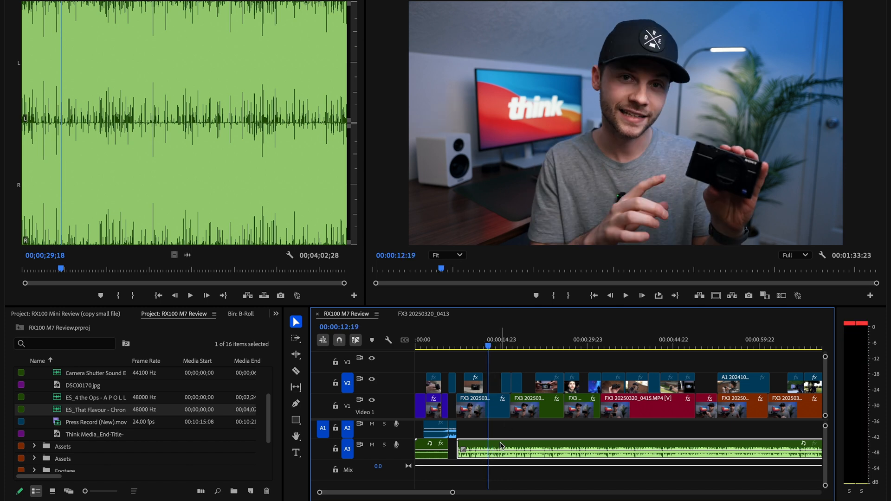
key("g")
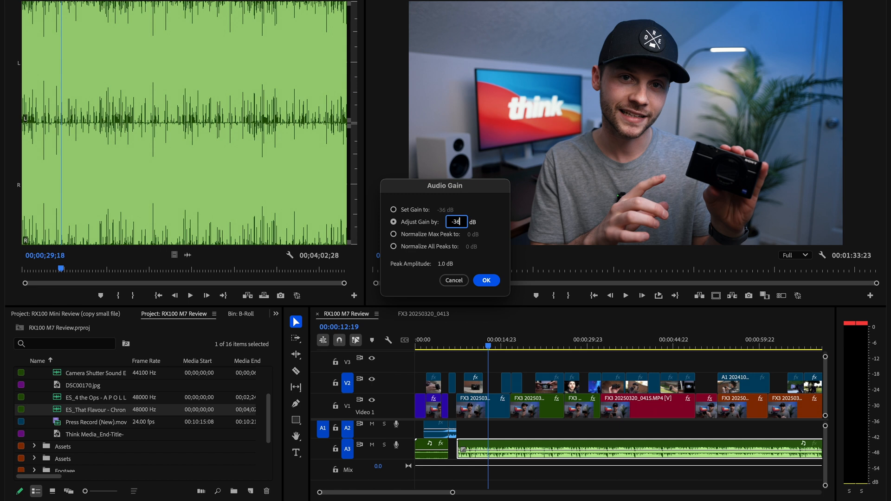
key("Return")
left_click(479, 342)
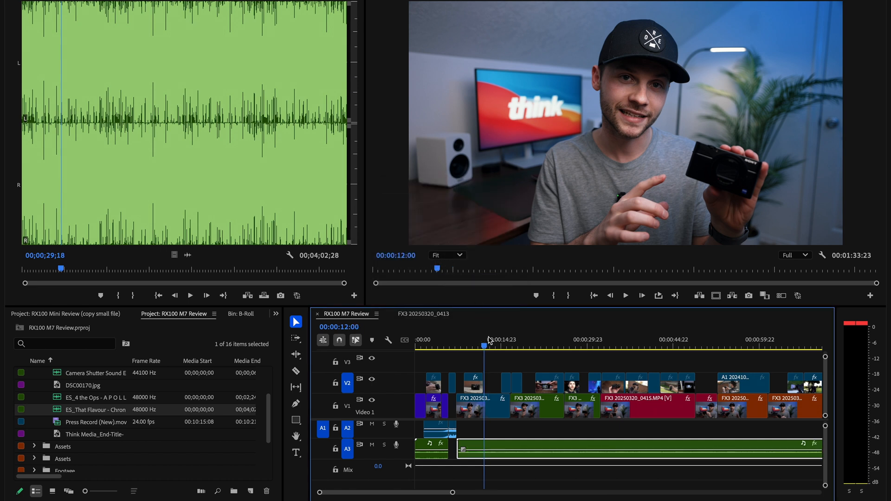
key("space")
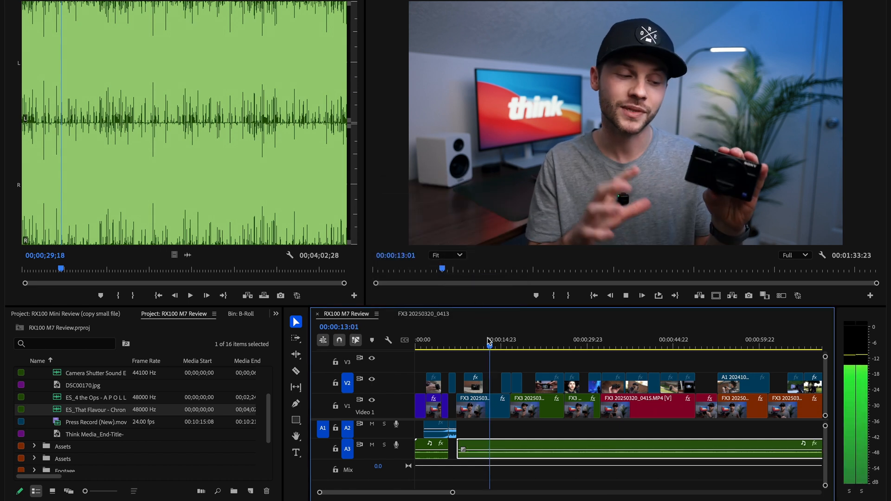
key("space")
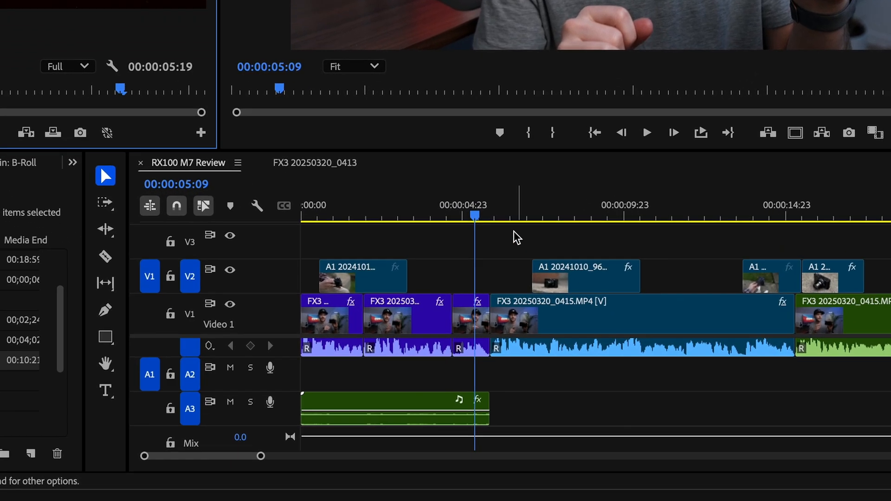
Step: Select only the V1 clips and their audio from the cut at 00:00:05:21 onward with Track Select Forward
left_click_drag(524, 344, 532, 343)
left_click_drag(477, 158, 479, 160)
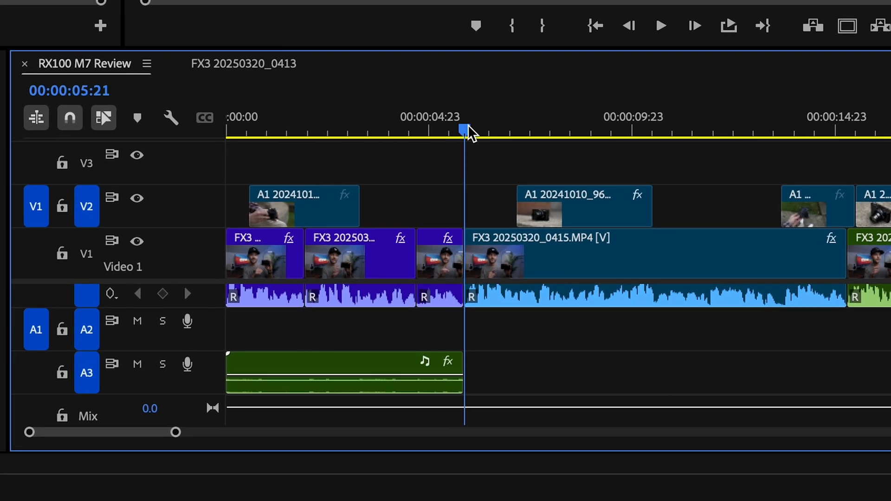
key("a")
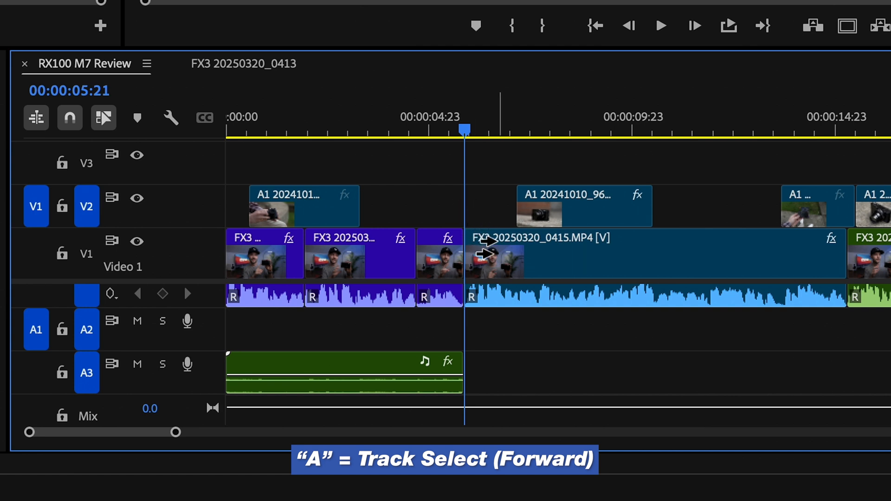
left_click(485, 246)
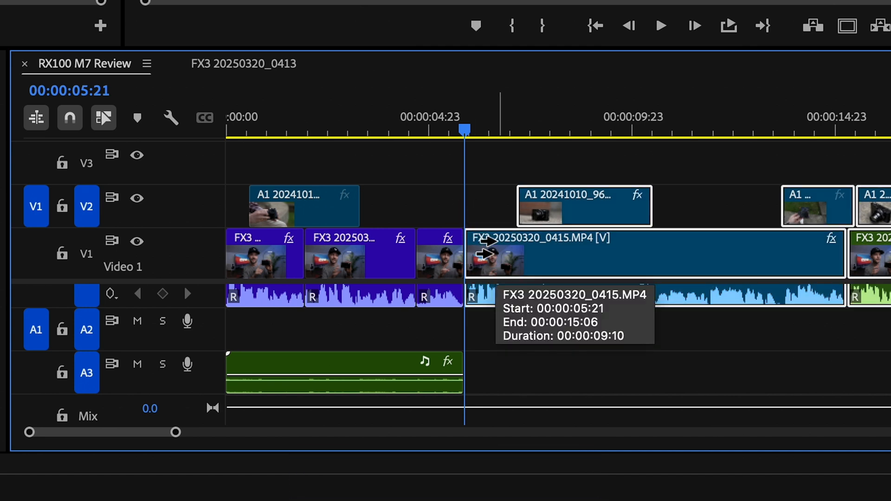
left_click(485, 244, "shift")
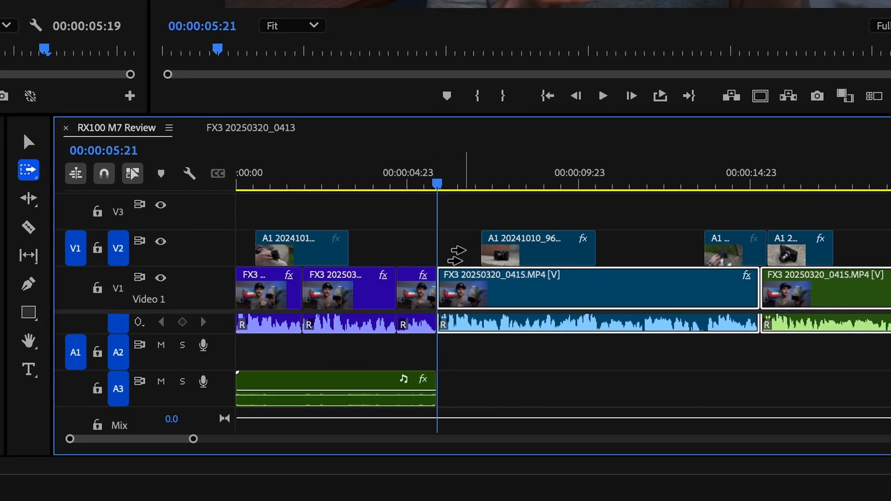
Step: Shift all clips on every track from 00:00:05:21 onward to start at about 00:00:08:05, leaving a gap after the intro
left_click(466, 285)
key("minus")
key("minus")
key("minus")
key("minus")
key("equal")
key("equal")
key("equal")
key("equal")
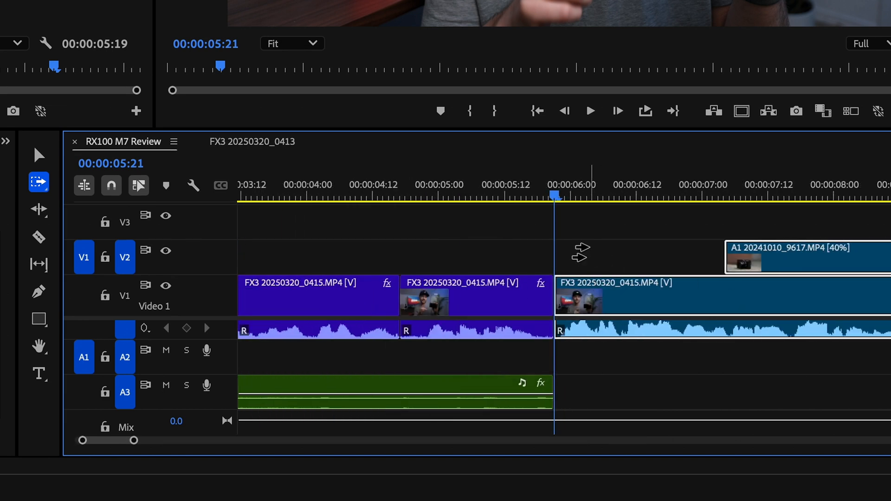
key("v")
left_click_drag(580, 302, 890, 302)
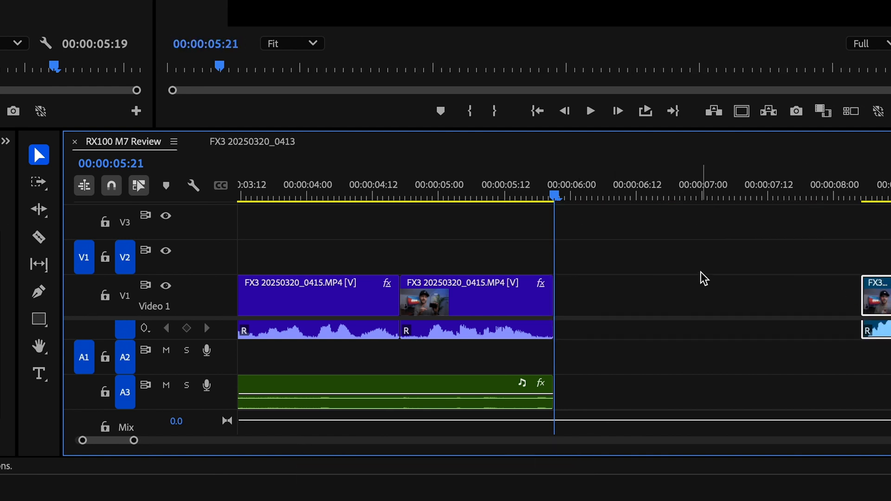
Step: Place Press Record (New).mov on V2 and A2 directly after the A1 20241010_9612.MP4 clip, at about 00:00:03:08
key("minus")
key("minus")
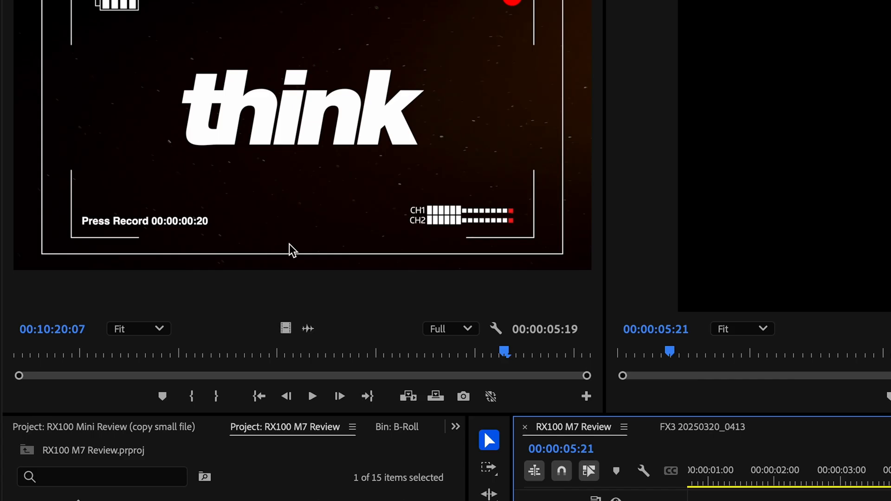
left_click_drag(290, 251, 724, 454)
left_click_drag(503, 168, 462, 169)
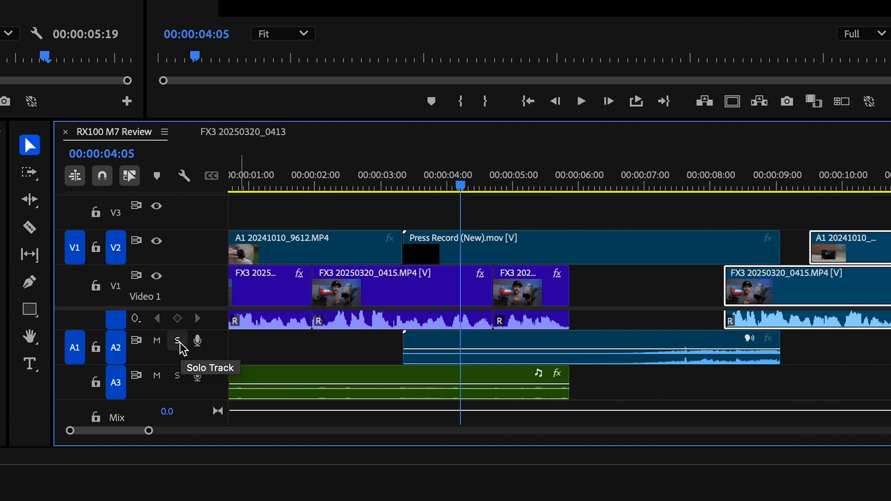
Step: Solo audio track A2 and play back the sound of the Press Record (New).mov clip
left_click(177, 341)
mouse_move(483, 176)
left_mouse_down()
mouse_move(612, 186)
mouse_move(495, 176)
left_mouse_up()
key("space")
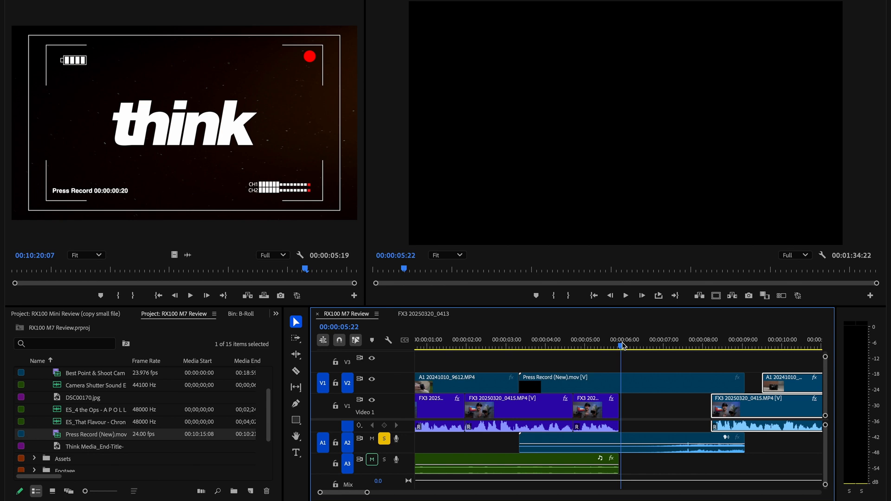
Step: Move the Press Record (New).mov clip up to V3 and earlier, starting at about 00:00:01:13, and check its frame at 00:00:05:15
left_click_drag(599, 391, 576, 371)
left_click(591, 336)
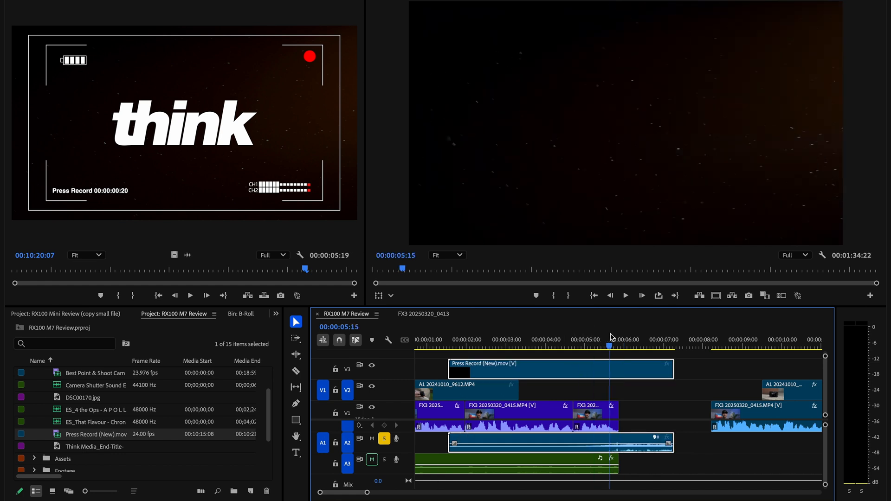
key("equal")
key("equal")
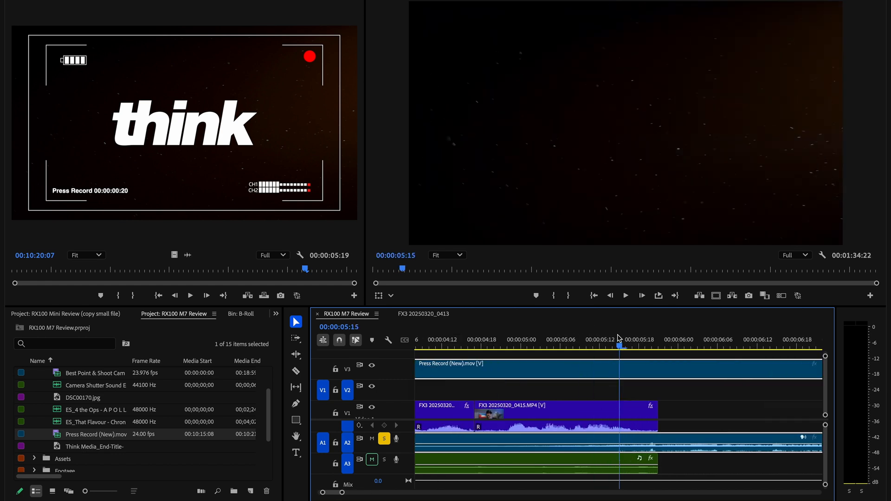
Step: Nudge the Press Record (New).mov clip one frame later so its logo reveal lines up with the intro's end at 00:00:05:21
left_click_drag(638, 338, 652, 342)
left_click_drag(656, 373, 656, 374)
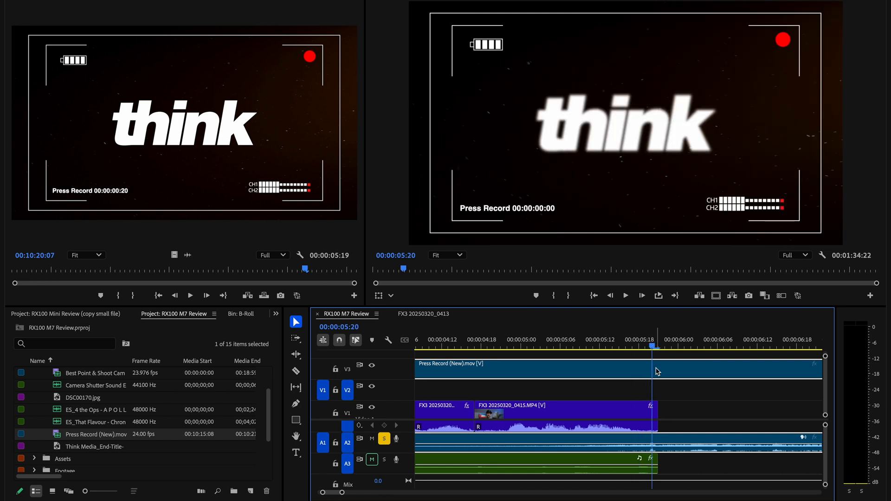
key("equal")
left_click_drag(629, 376, 630, 349)
key("minus")
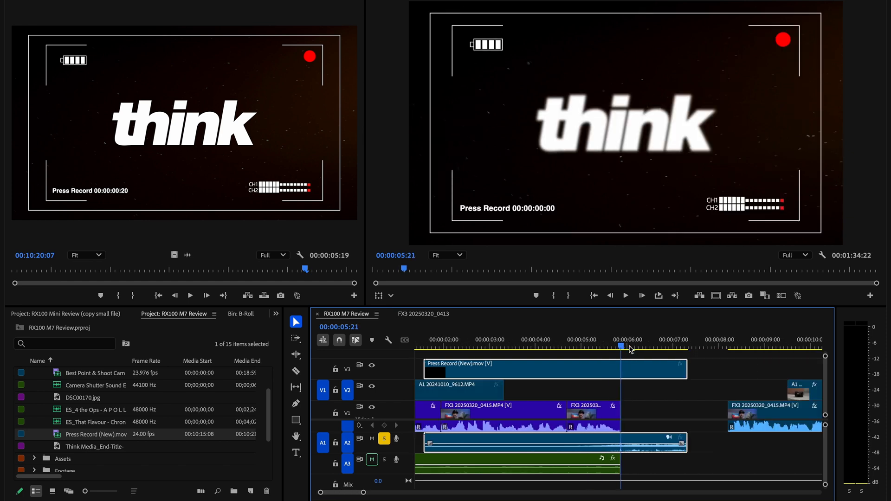
Step: Split the Press Record (New).mov clip on V3 at 00:00:05:21, where the purple intro clips end
key("minus")
key("equal")
key("minus")
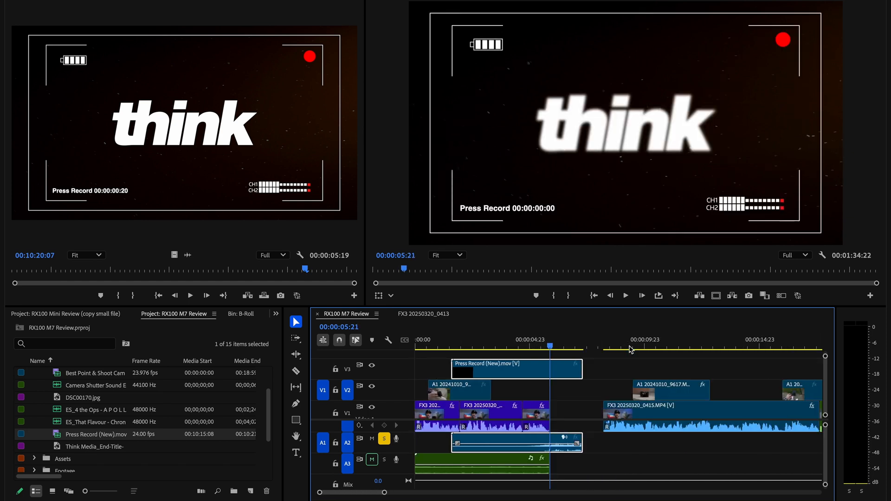
key("equal")
key("equal")
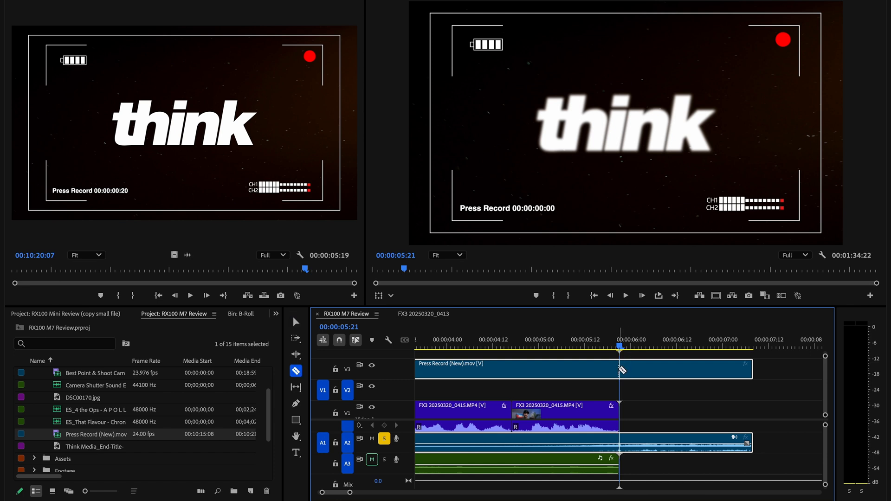
left_click(621, 370)
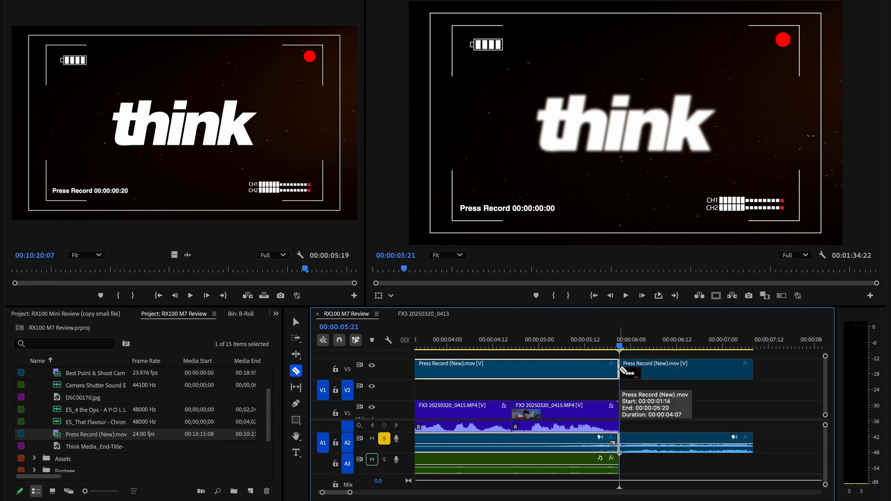
Step: Unlink the video and audio of both Press Record (New).mov pieces
key("v")
left_click_drag(704, 357, 577, 370)
right_click(568, 373)
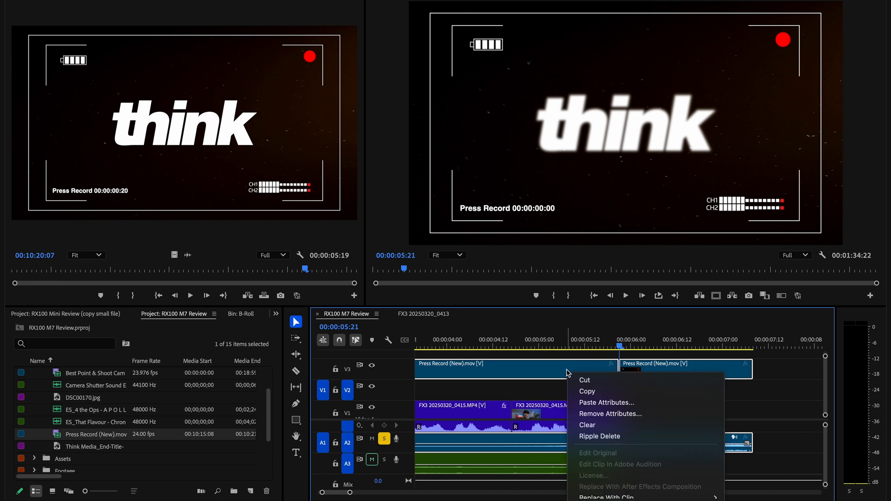
left_click(605, 448)
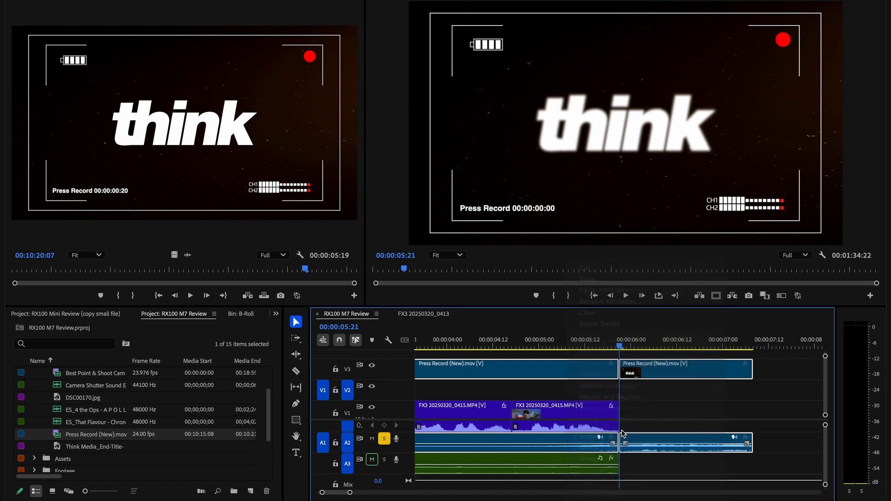
Step: Check the dark lead-in of Press Record (New).mov and delete only its video piece before the cut, keeping the audio on A2
left_click_drag(599, 346, 509, 353)
left_click(527, 369)
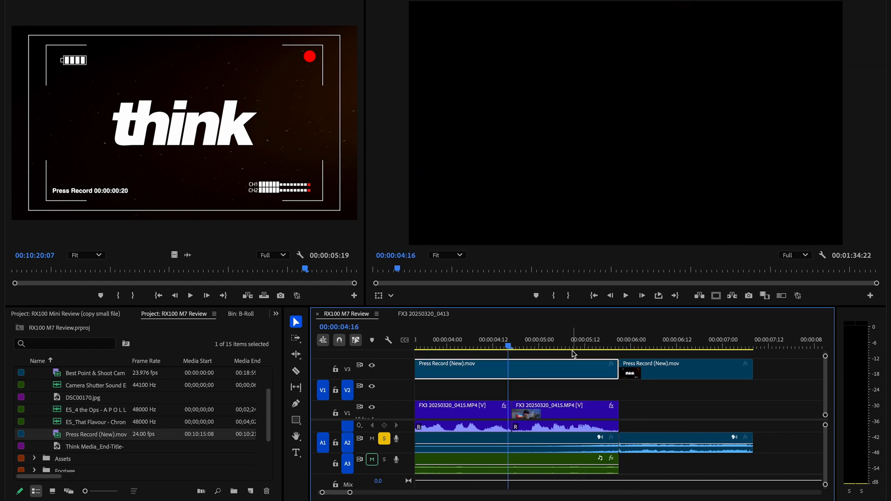
left_click(593, 346)
left_click_drag(619, 344, 574, 344)
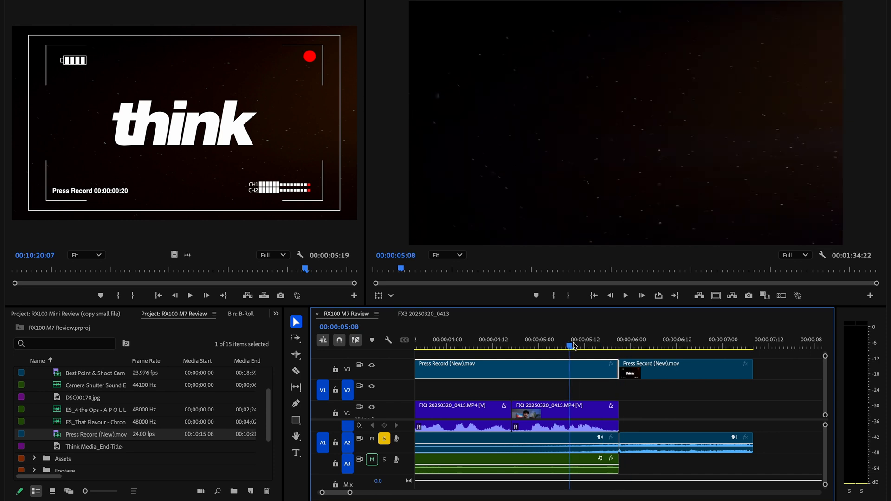
key("Delete")
Step: Cut the Press Record (New).mov video on V3 at 00:00:07:06 and delete the short tail after the cut
key("minus")
left_click_drag(501, 344, 687, 348)
key("equal")
key("equal")
key("Left")
key("Right")
key("Left")
key("Right")
key("Left")
key("Right")
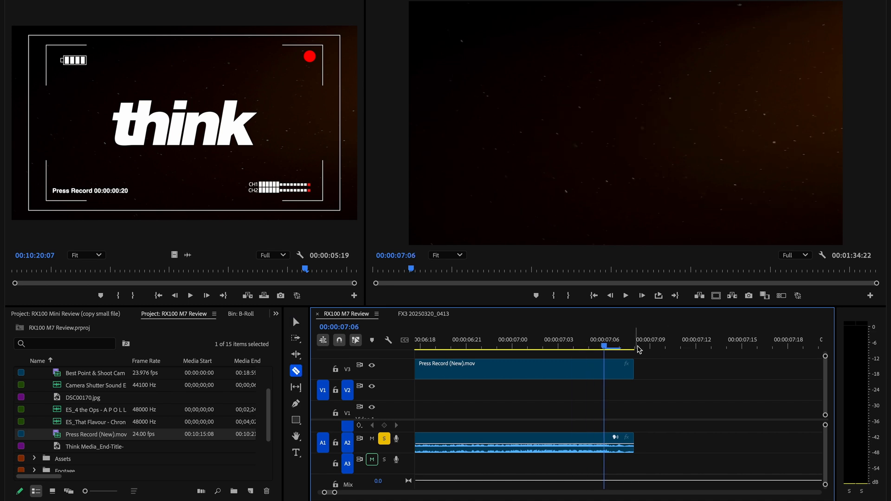
left_click(611, 367)
key("v")
left_click(616, 369)
key("Delete")
Step: Move all clips after the Press Record title earlier so they start directly at the title's end
mouse_move(616, 356)
left_mouse_down()
mouse_move(554, 350)
mouse_move(605, 350)
left_mouse_up()
key("minus")
key("minus")
key("minus")
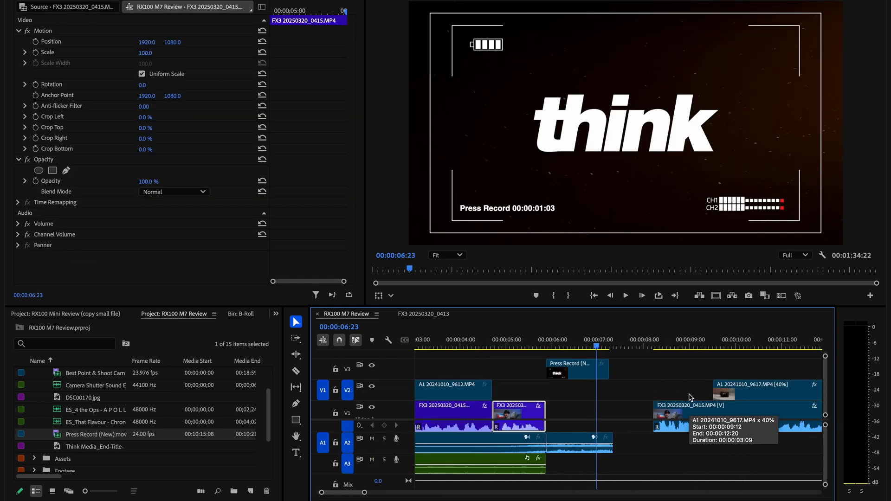
key("minus")
key("minus")
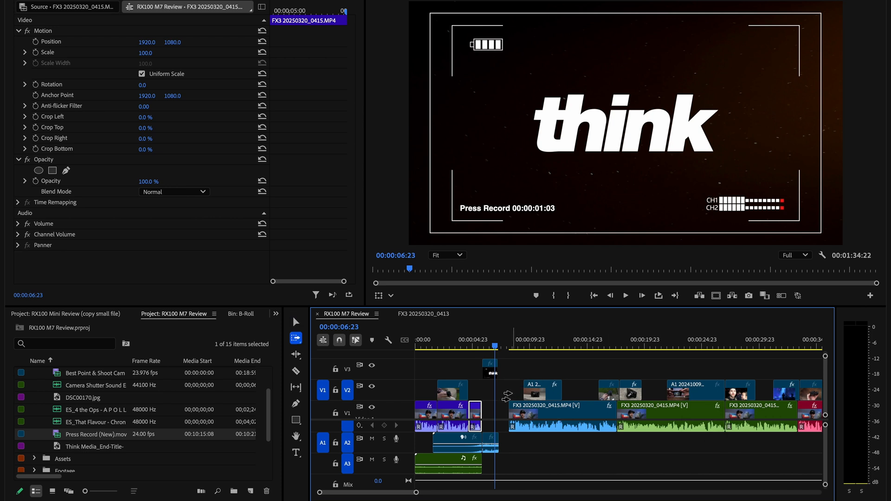
left_click(506, 396)
scroll(554, 391, "down", 5)
scroll(554, 391, "up", 5)
key("equal")
key("equal")
key("equal")
key("equal")
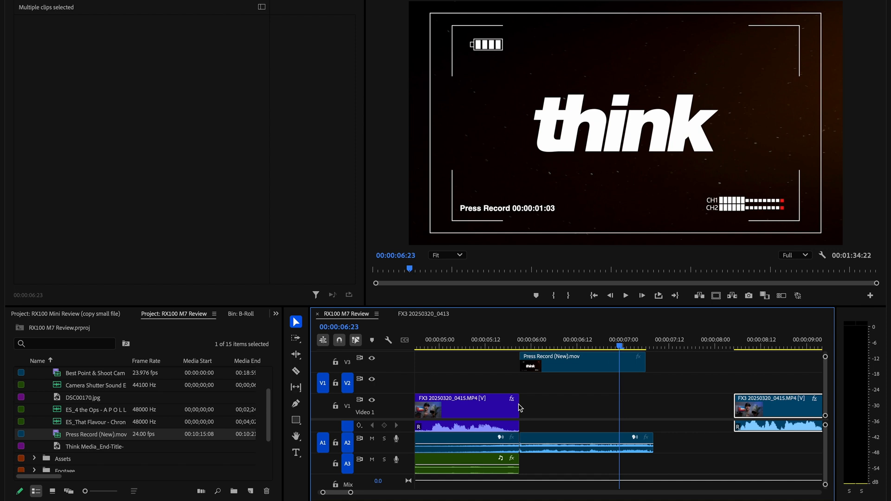
scroll(686, 383, "down", 2)
left_click_drag(717, 404, 559, 409)
Step: Play back the transition from the intro through the Press Record title into the following A-roll
left_click_drag(474, 338, 443, 350)
key("minus")
key("minus")
key("space")
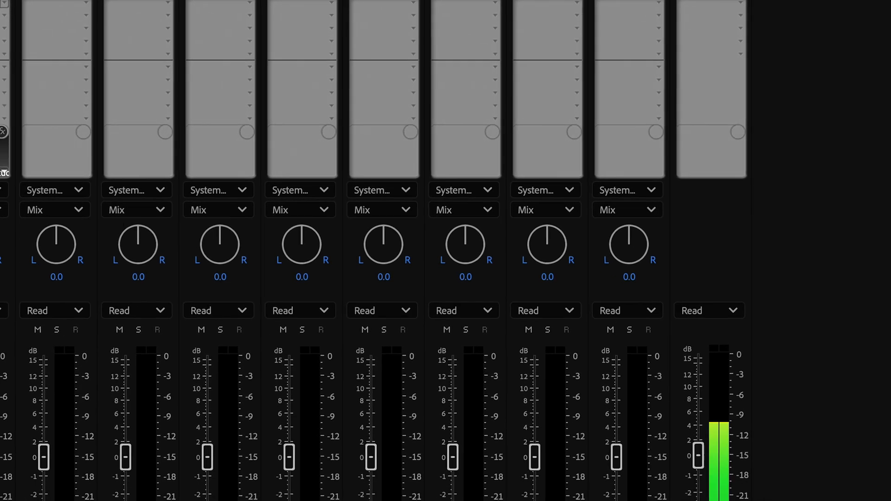
Step: Inspect the Hard Limiter settings on Audio 1 of the example project and select the audio clips in Sequence 01
double_click(67, 59)
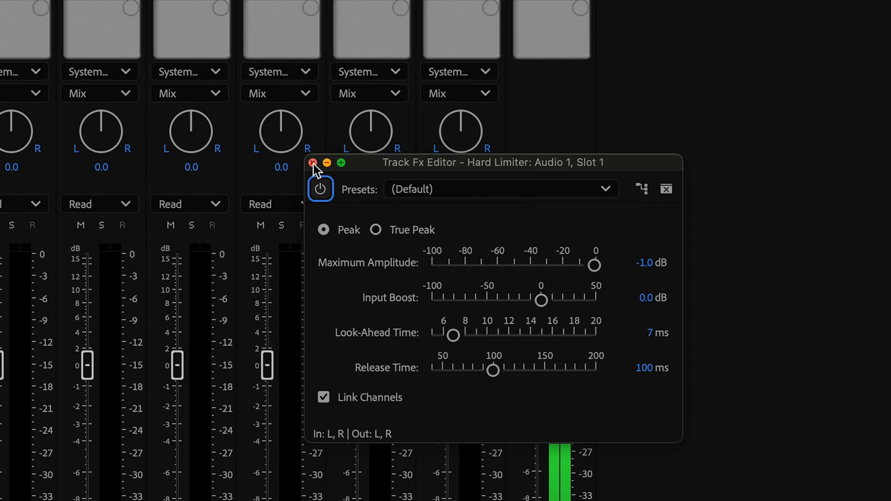
left_click(313, 164)
left_click(380, 105)
mouse_move(397, 224)
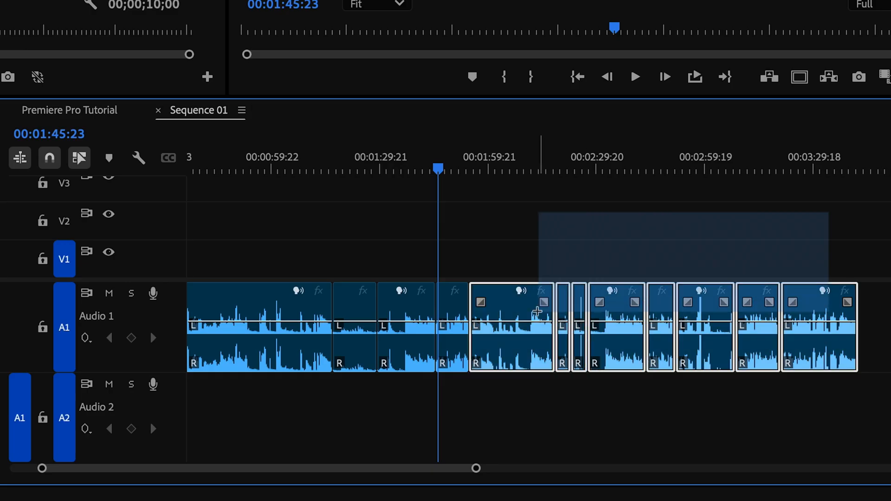
left_click_drag(537, 312, 263, 362)
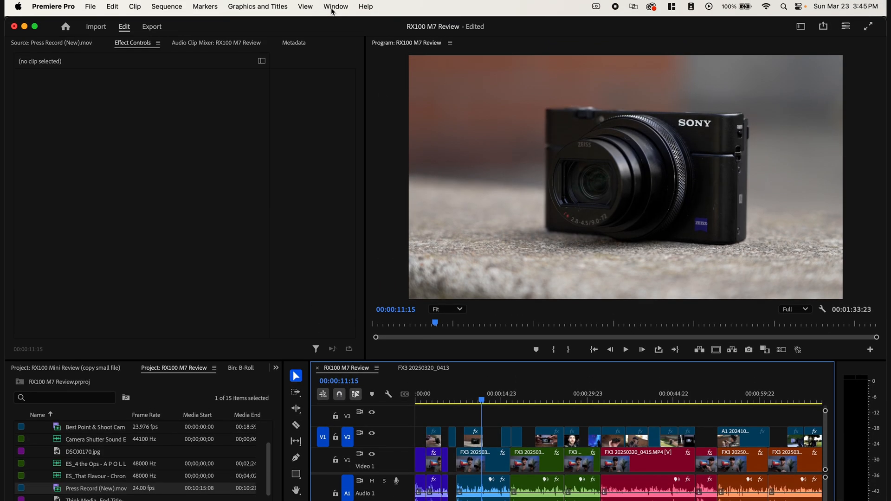
Step: Show the Audio Track Mixer with its effects and sends, and add a Hard Limiter to the Audio 1 track
left_click(336, 6)
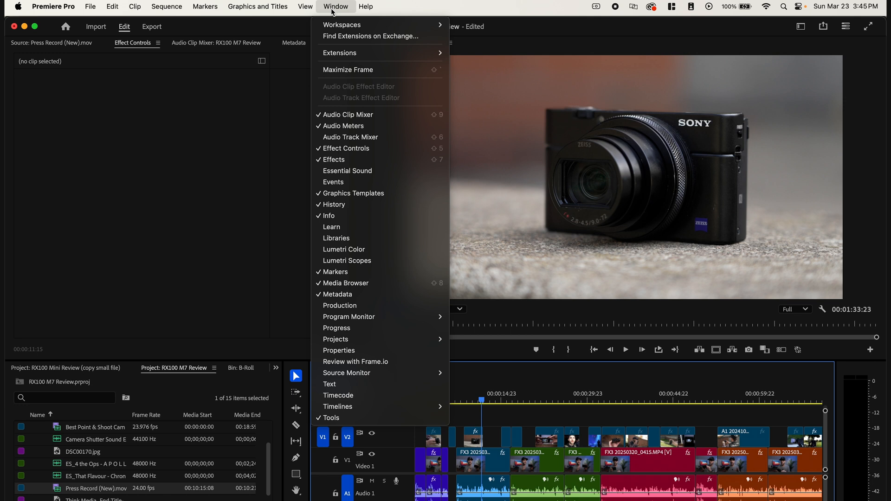
left_click(364, 139)
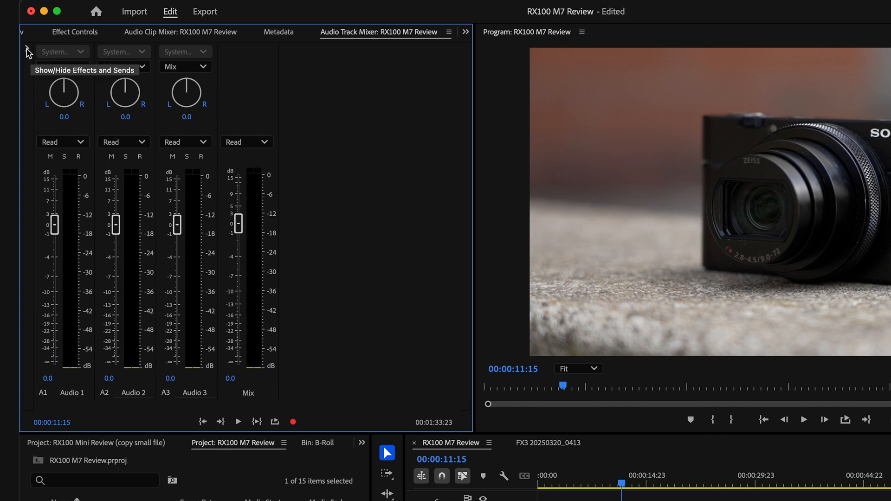
left_click(28, 51)
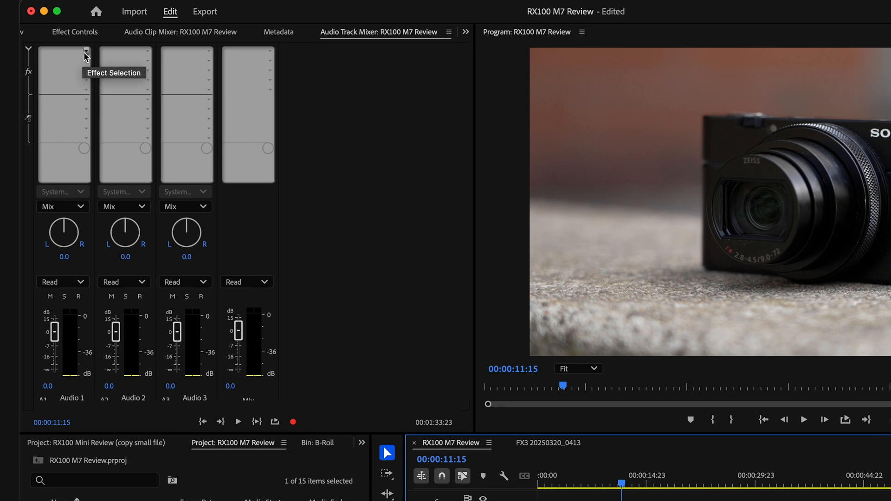
left_click(86, 57)
mouse_move(91, 93)
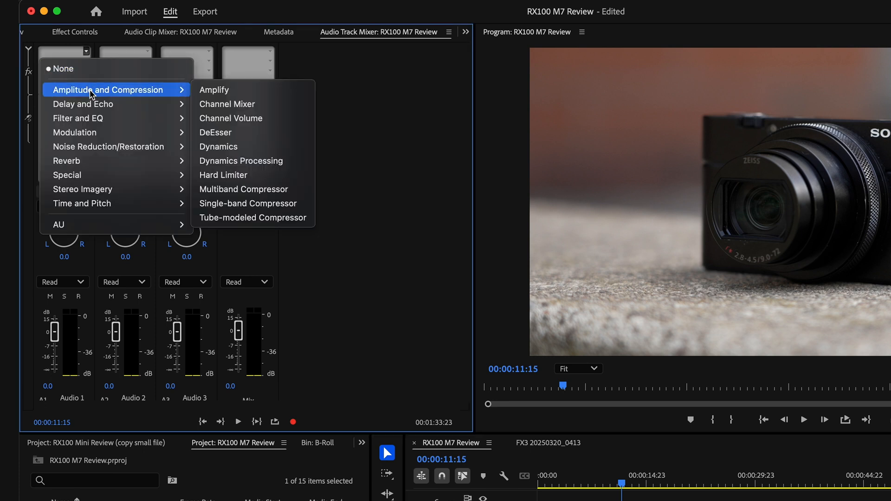
left_click(223, 175)
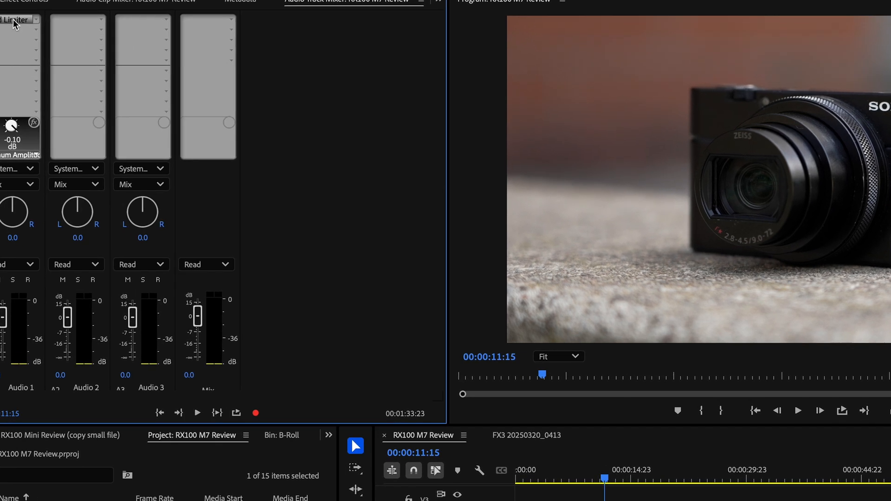
Step: Set the Maximum Amplitude of Audio 1's Hard Limiter to -1 dB
double_click(62, 51)
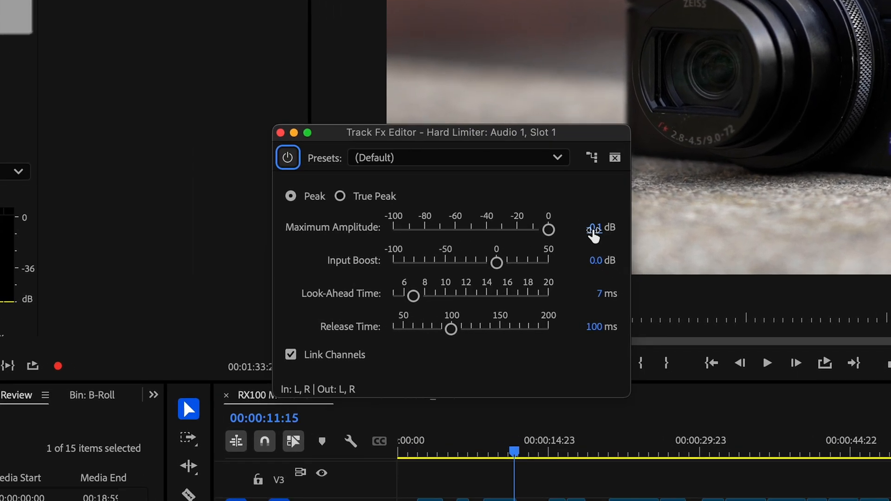
left_click(593, 230)
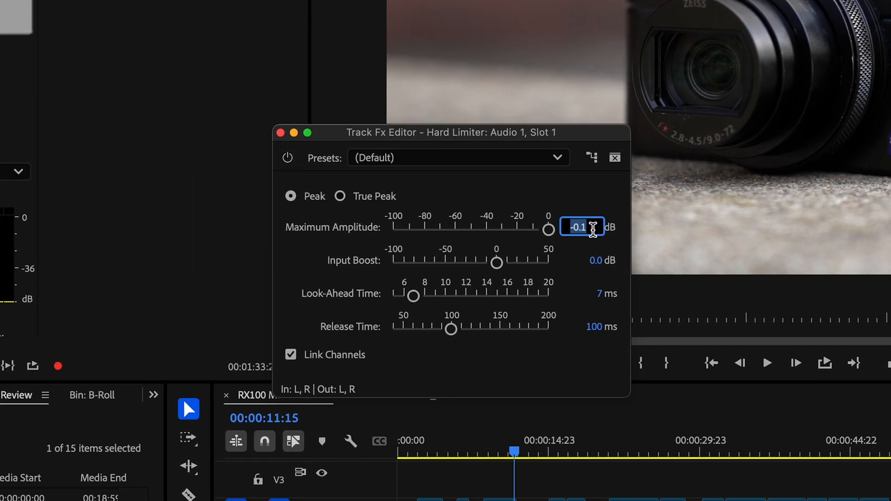
left_click(598, 199)
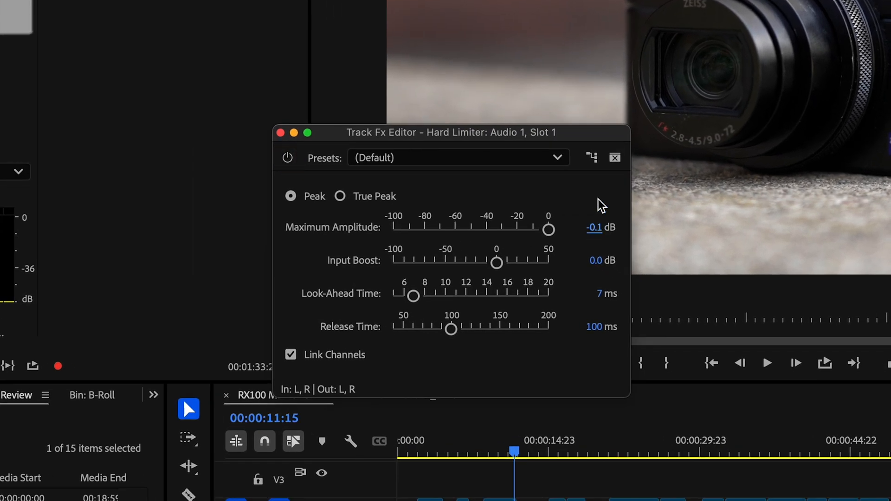
left_click(594, 227)
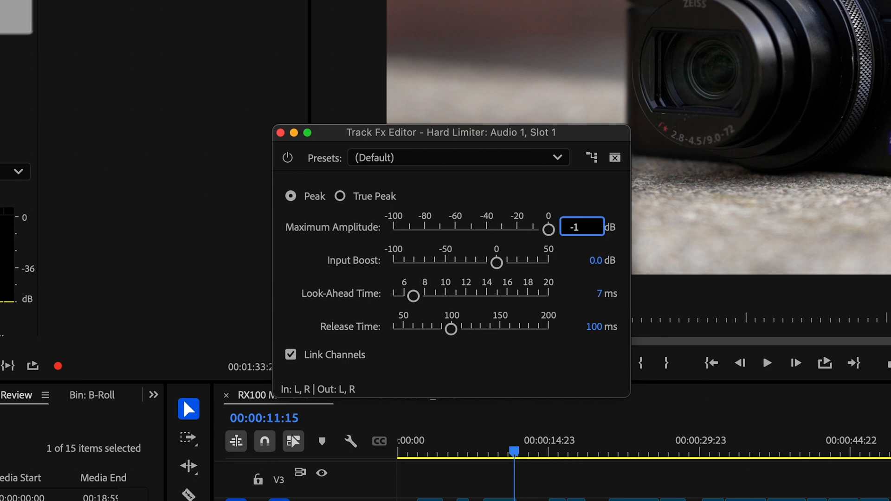
key("Return")
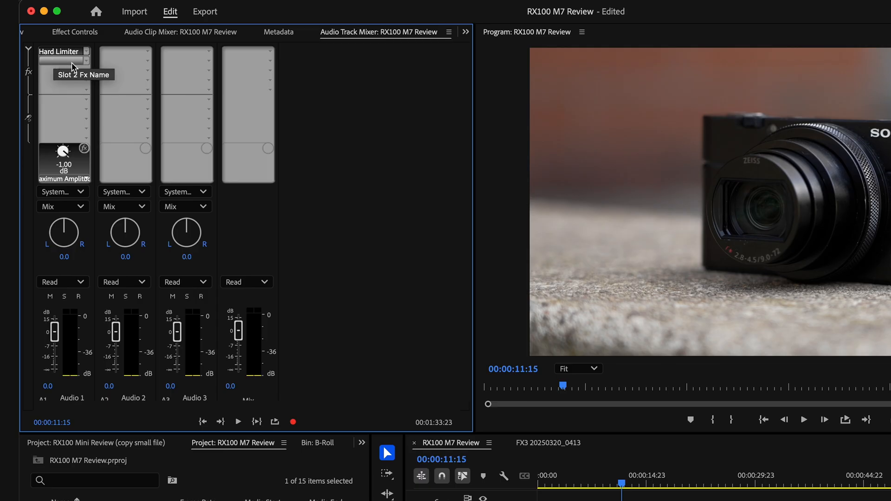
Step: Add a Dynamics effect to the second slot of Audio 1 and enable its Compressor with a ratio of 1.5
left_click(86, 62)
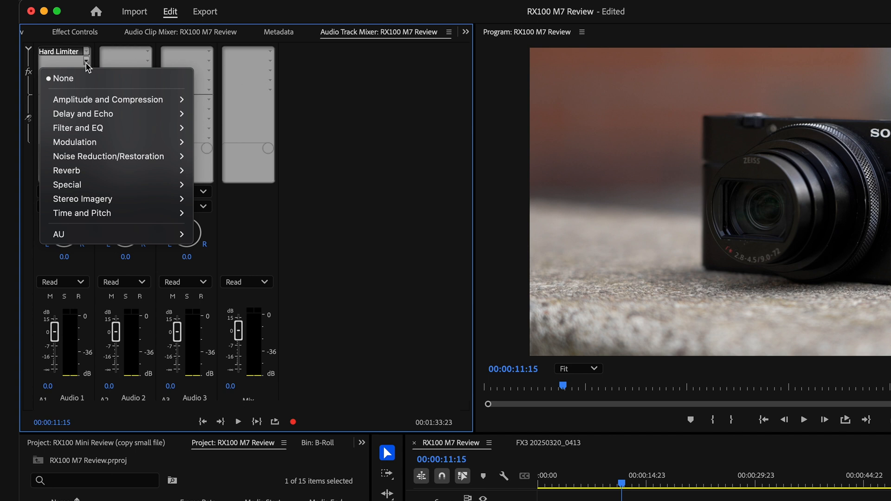
mouse_move(116, 99)
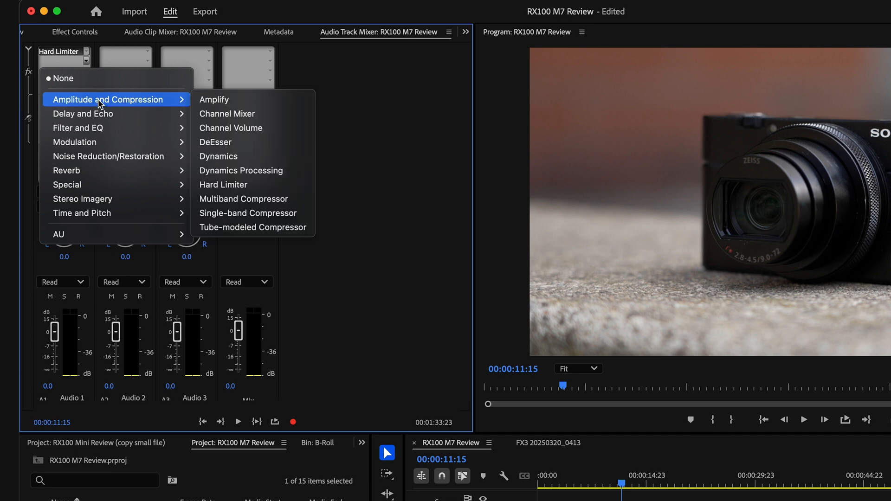
left_click(272, 160)
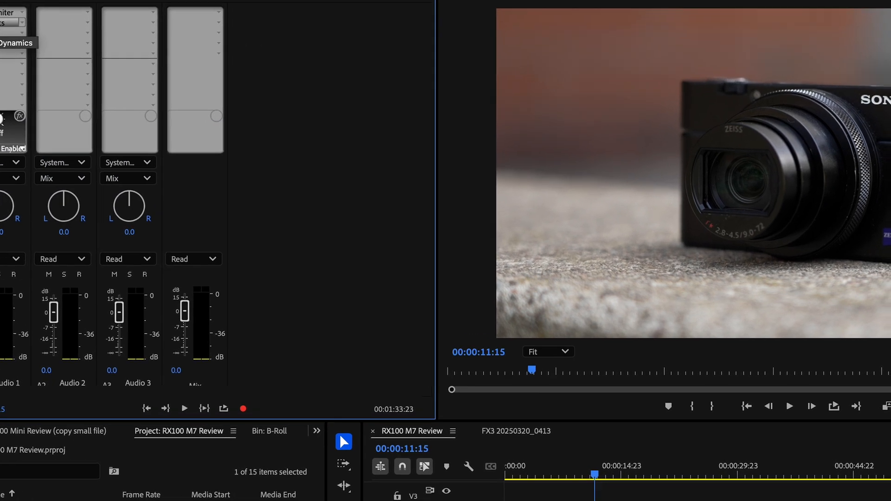
double_click(2, 27)
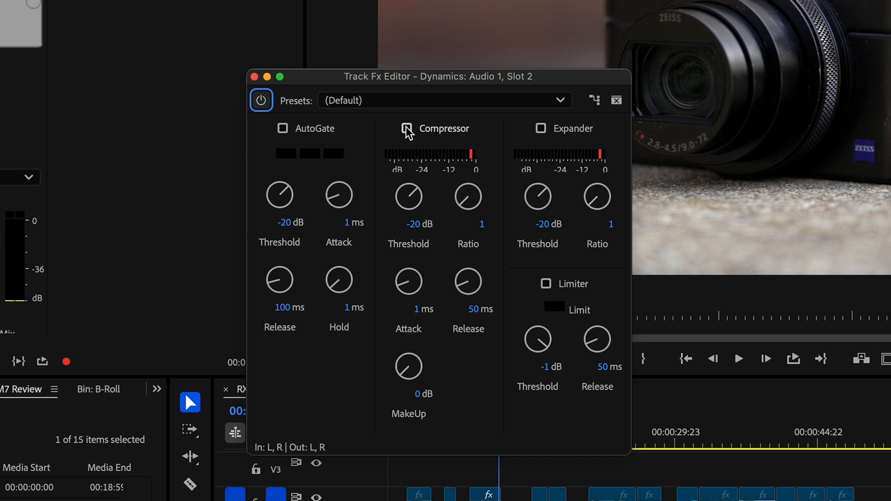
left_click(481, 226)
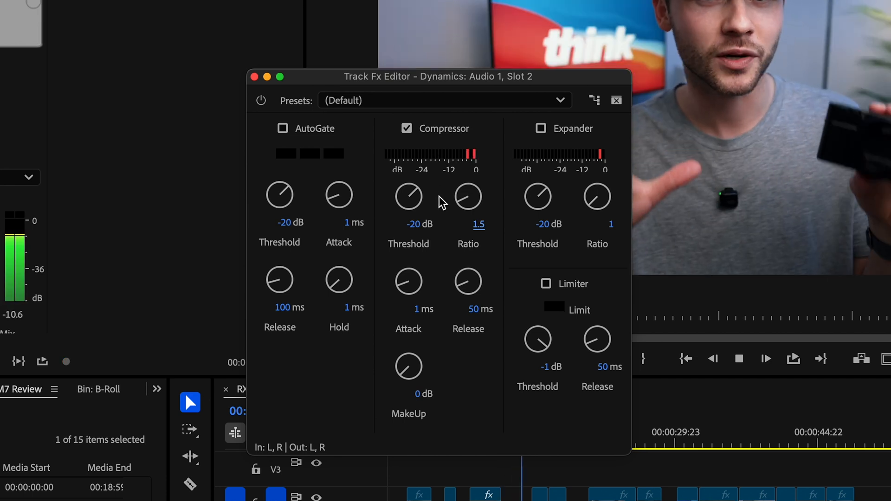
key("space")
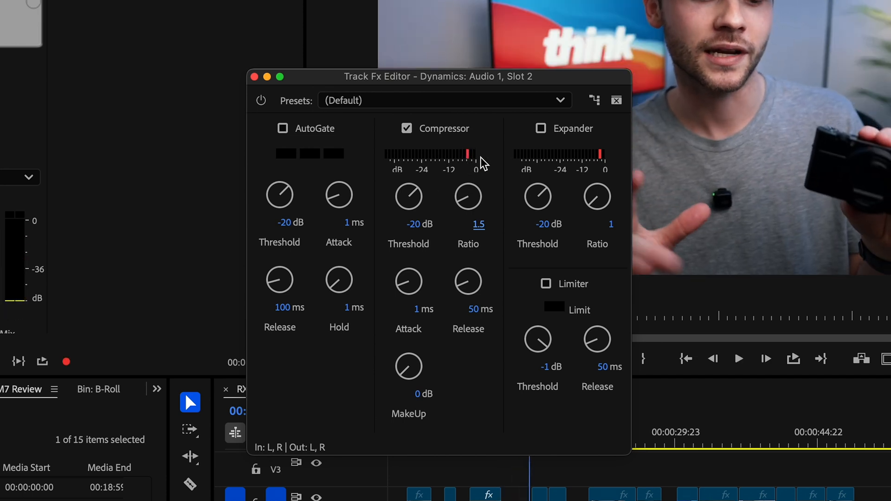
Step: Adjust the Compressor threshold to about -15.6 dB during playback of the A-roll, and stop the playback
left_click(416, 195)
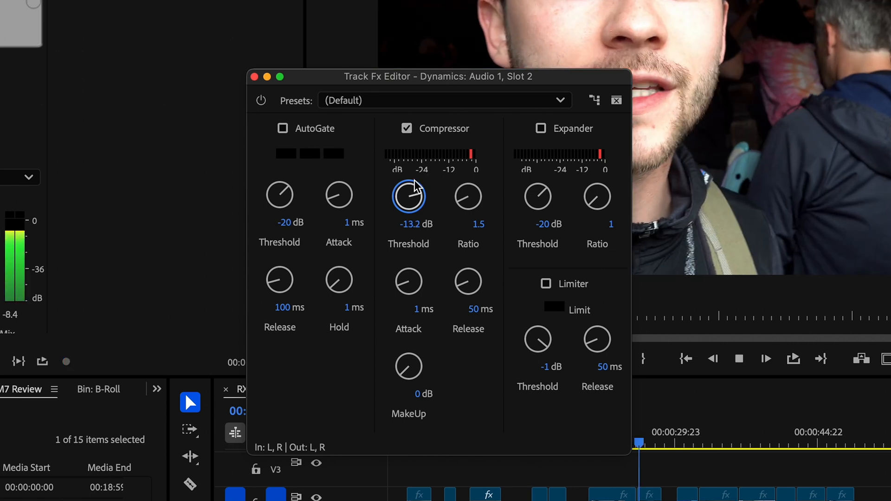
left_click_drag(416, 187, 421, 203)
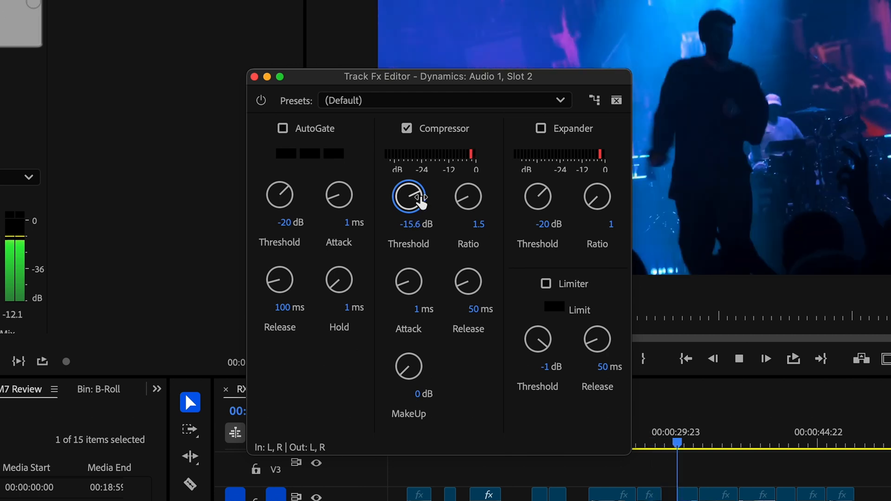
key("space")
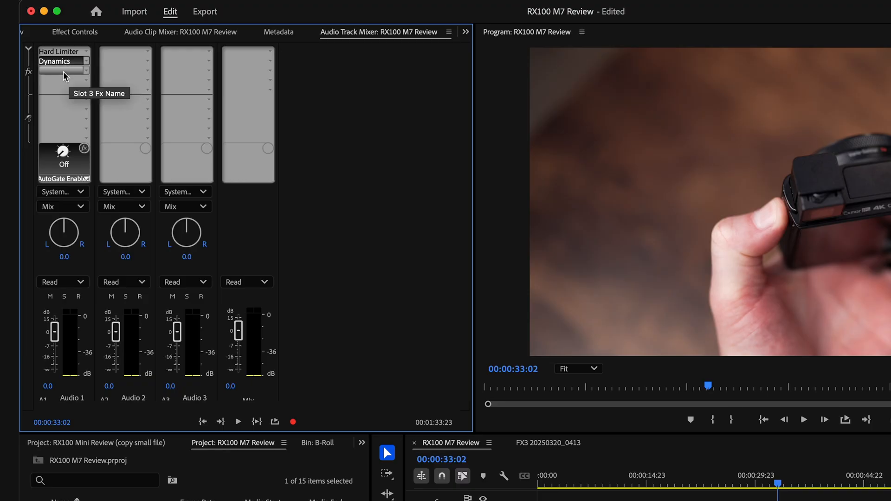
Step: Add a Parametric Equalizer to the third slot of Audio 1, open its editor and play back the talking-head section
left_click(86, 71)
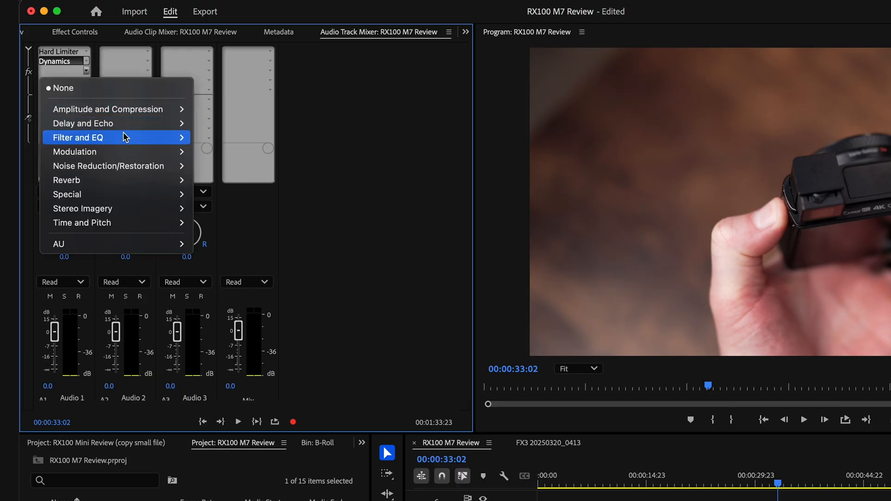
mouse_move(125, 137)
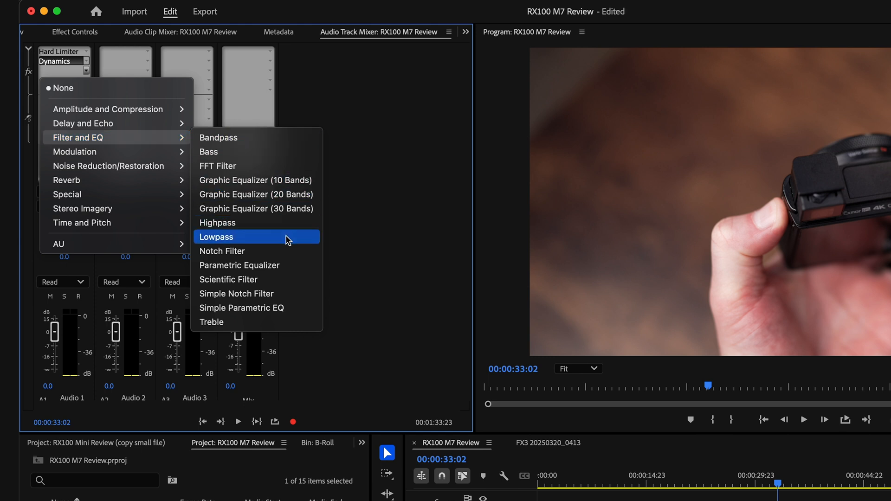
left_click(271, 271)
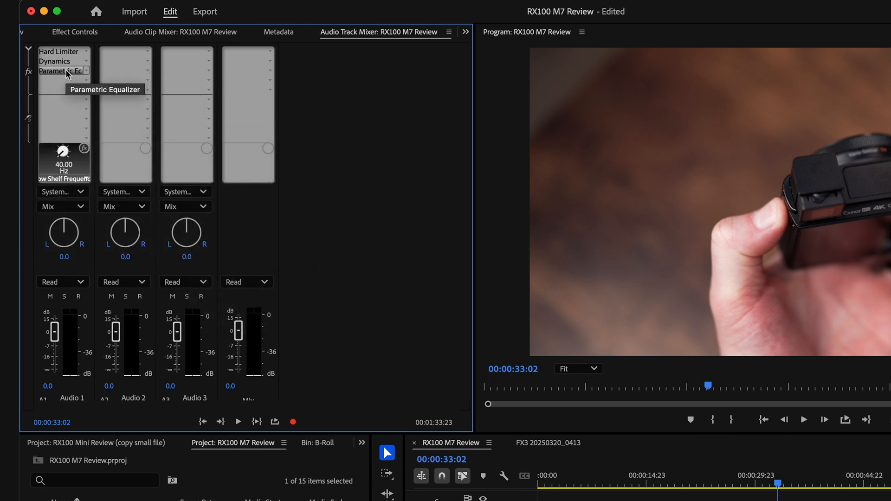
double_click(66, 71)
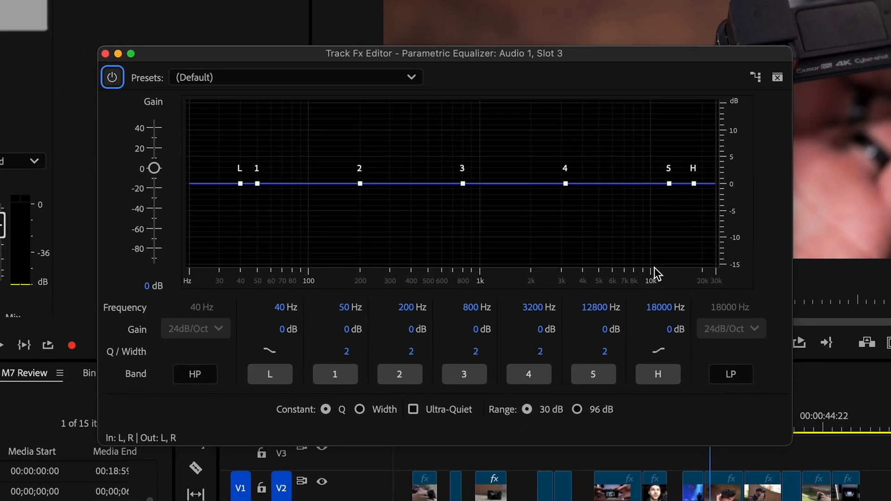
left_click_drag(880, 421, 675, 424)
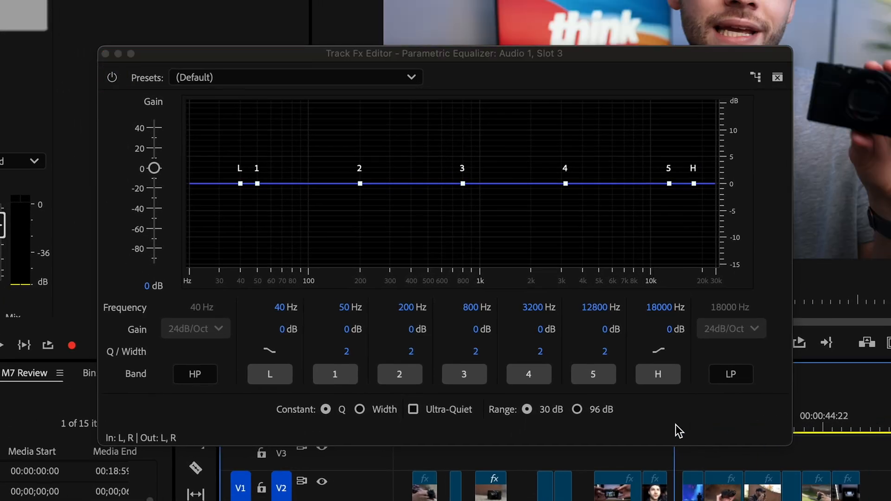
key("space")
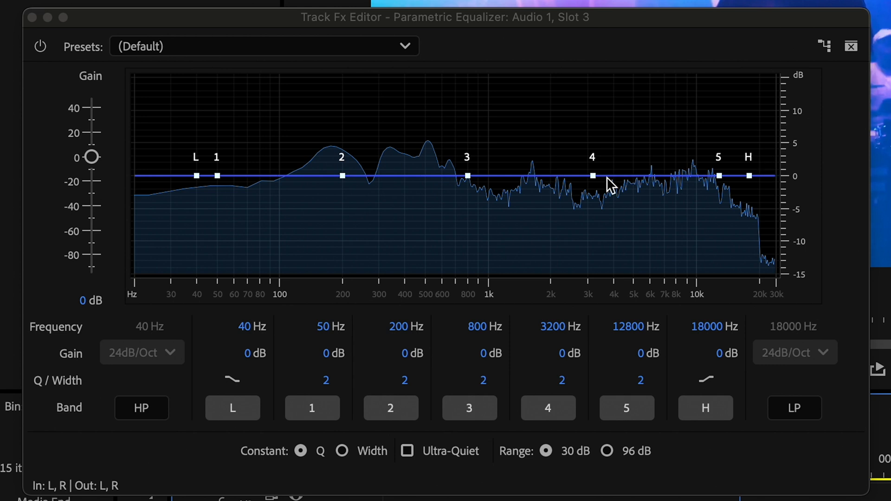
Step: Enable the equalizer's high-pass filter at 74 Hz and its low-pass filter at 17285 Hz
left_click(142, 410)
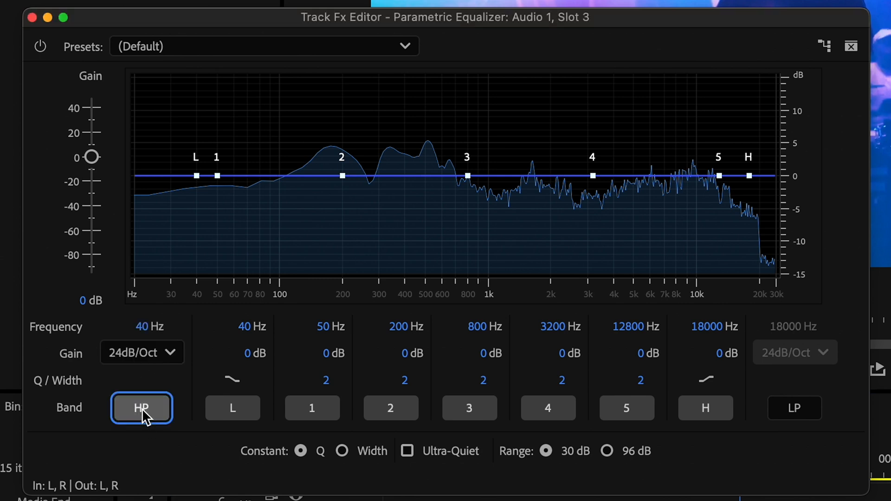
mouse_move(147, 328)
left_mouse_down()
mouse_move(215, 335)
mouse_move(191, 334)
left_mouse_up()
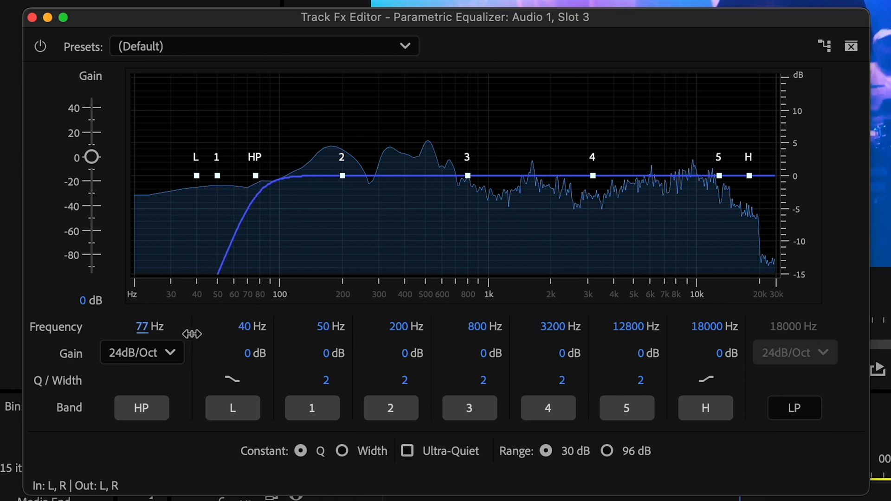
mouse_move(147, 326)
left_mouse_down()
mouse_move(127, 325)
mouse_move(158, 335)
mouse_move(150, 334)
left_mouse_up()
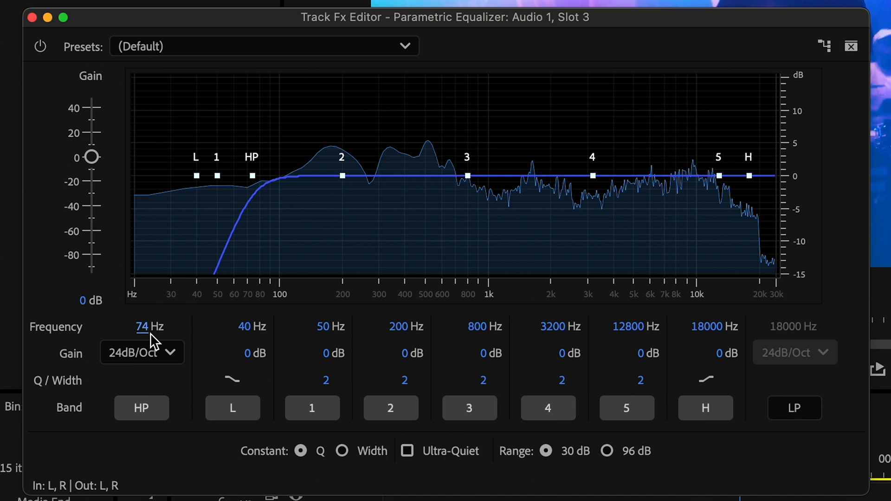
left_click(791, 411)
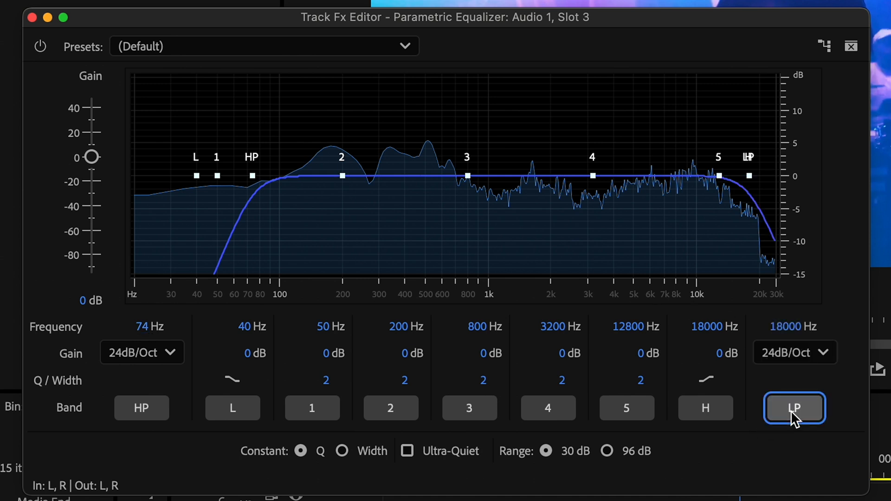
left_click_drag(791, 331, 798, 337)
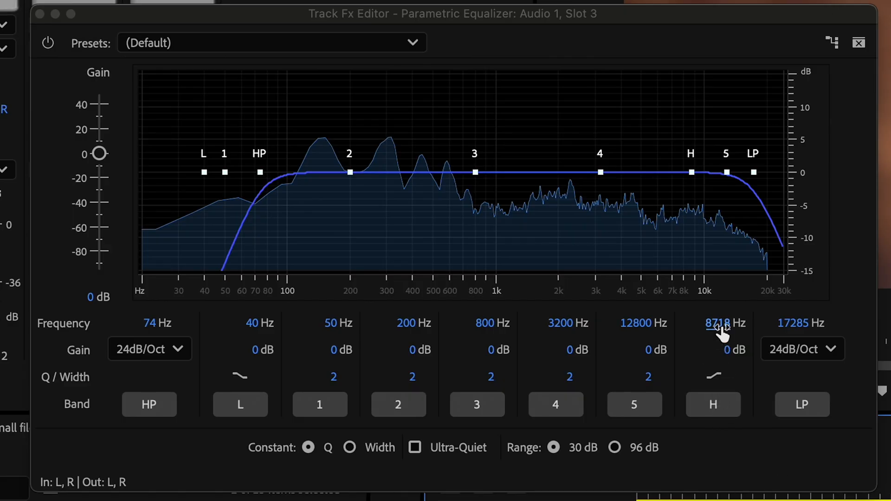
Step: Set the equalizer's high shelf to 7878 Hz with a 6.1 dB gain
mouse_move(723, 328)
left_mouse_down()
mouse_move(701, 328)
mouse_move(728, 336)
left_mouse_up()
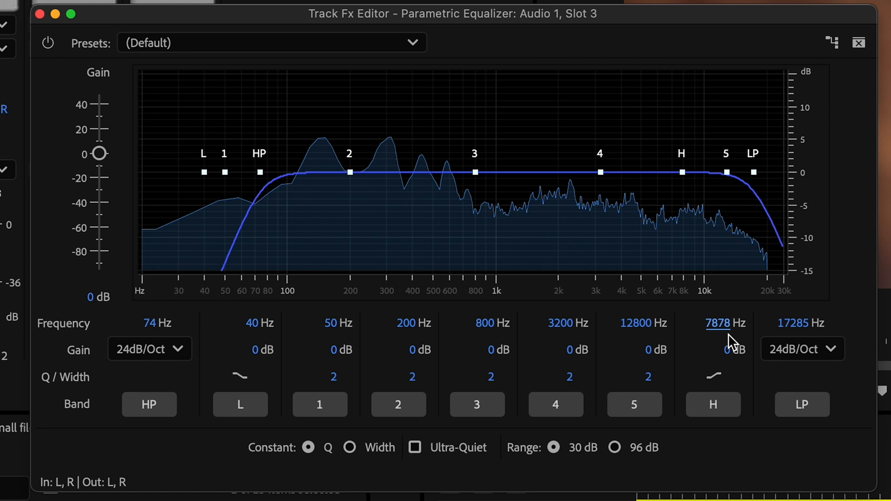
left_click_drag(727, 350, 840, 368)
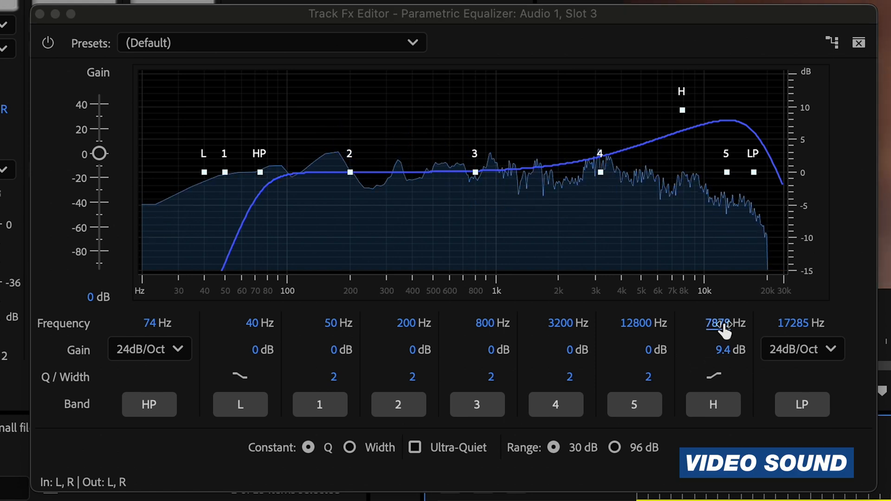
left_click_drag(726, 353, 681, 338)
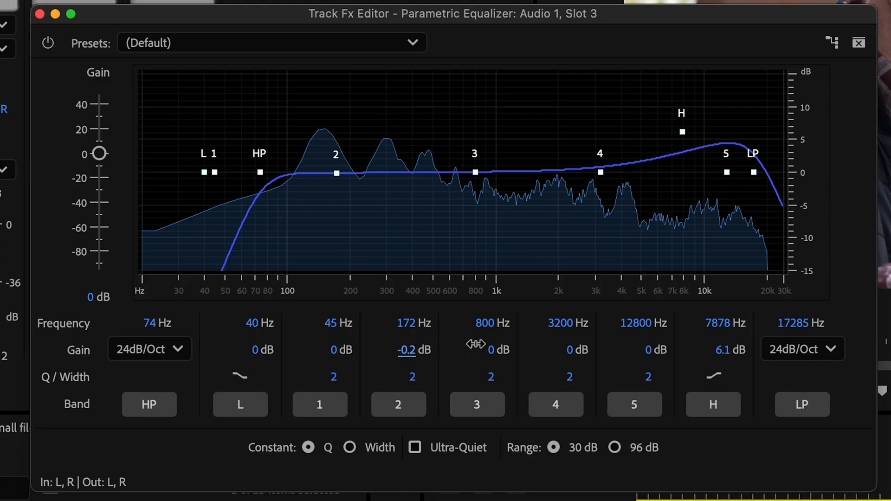
Step: Shape band 2 of the equalizer into a -5.3 dB cut at 163 Hz with a Q of 5.8
left_click_drag(471, 343, 446, 354)
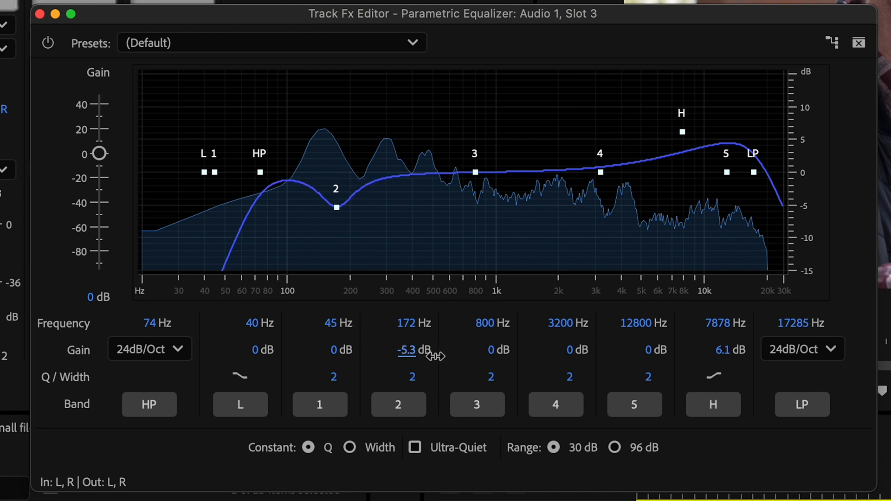
left_click_drag(403, 375, 420, 374)
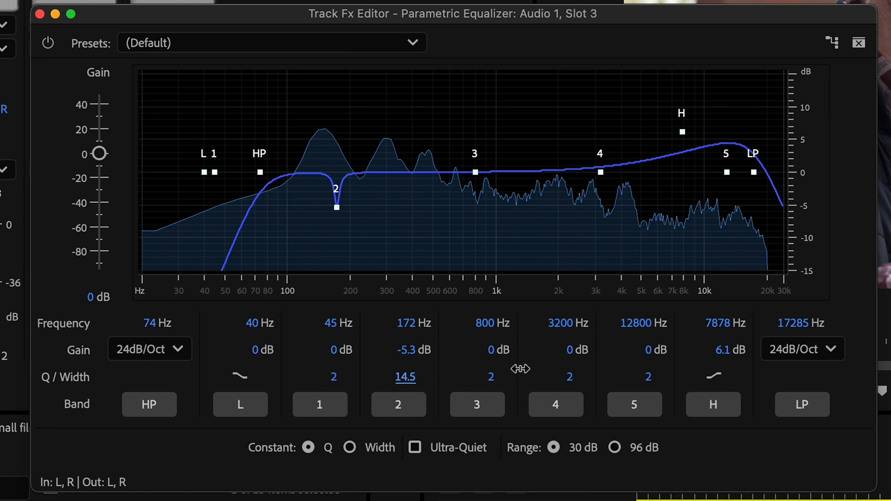
left_click_drag(516, 369, 467, 365)
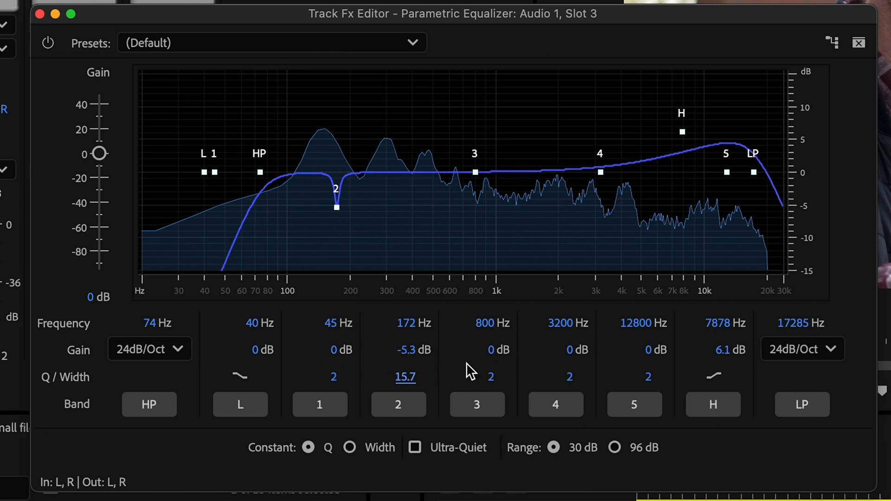
left_click_drag(412, 344, 360, 345)
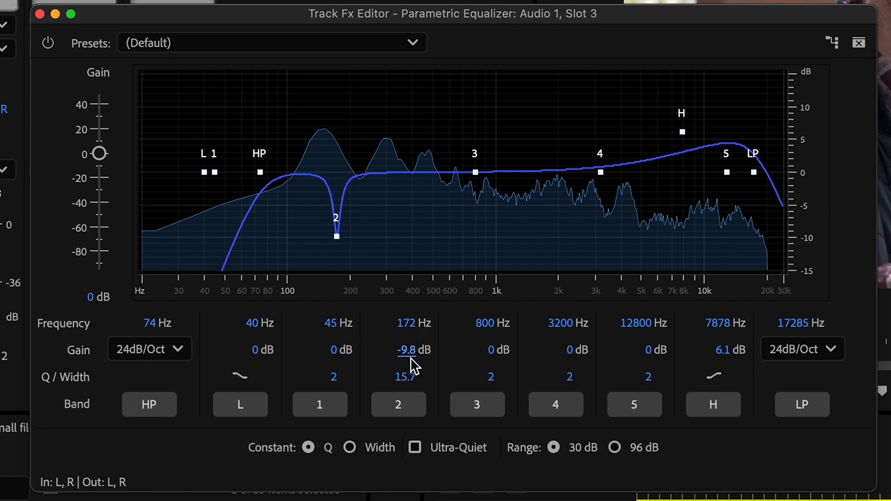
left_click_drag(408, 385, 283, 364)
left_click_drag(409, 353, 449, 344)
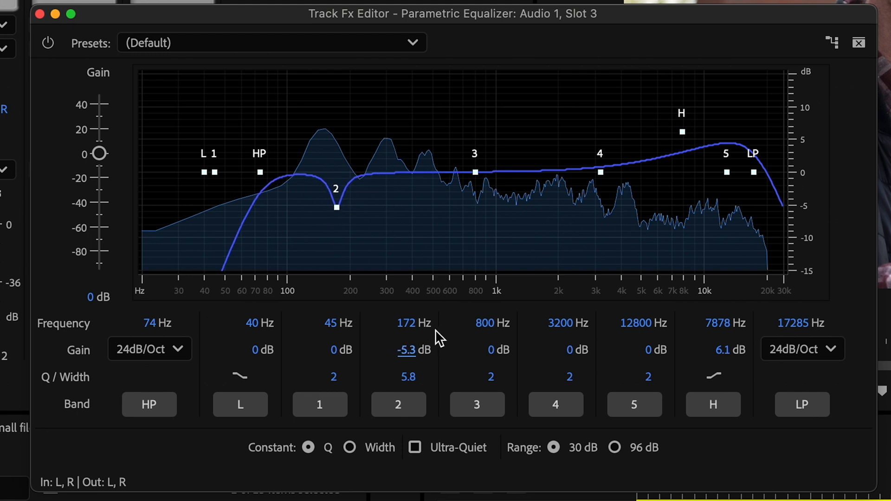
left_click_drag(408, 322, 381, 334)
Step: Boost the equalizer's low shelf by 4 dB at 101 Hz, and fine-tune band 1 to 47 Hz and band 2's gain
left_click_drag(262, 330, 320, 339)
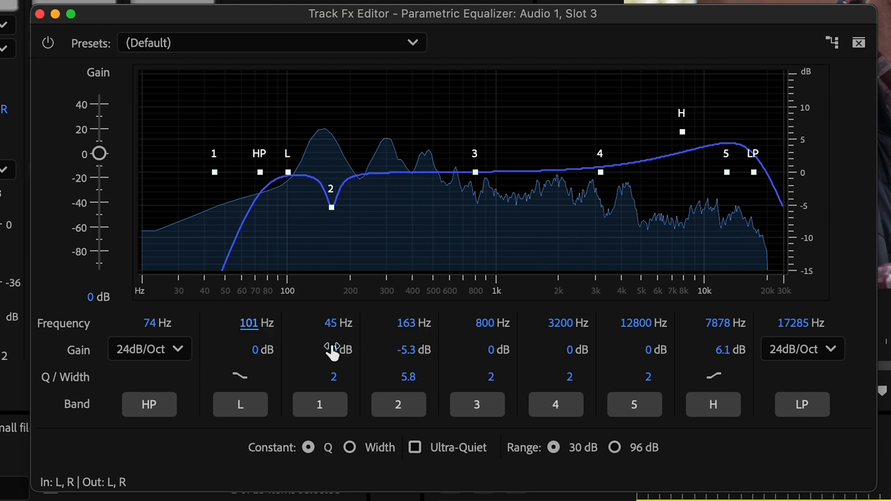
left_click_drag(255, 350, 318, 369)
left_click_drag(339, 327, 380, 324)
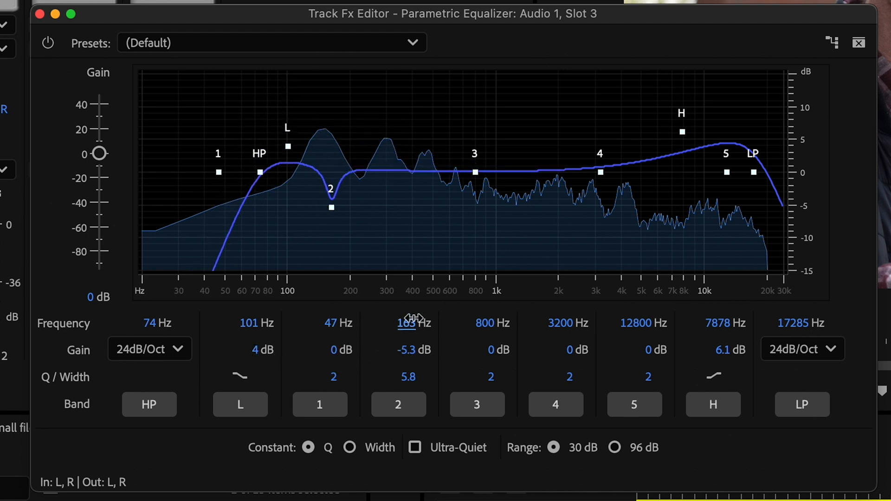
left_click_drag(414, 350, 389, 383)
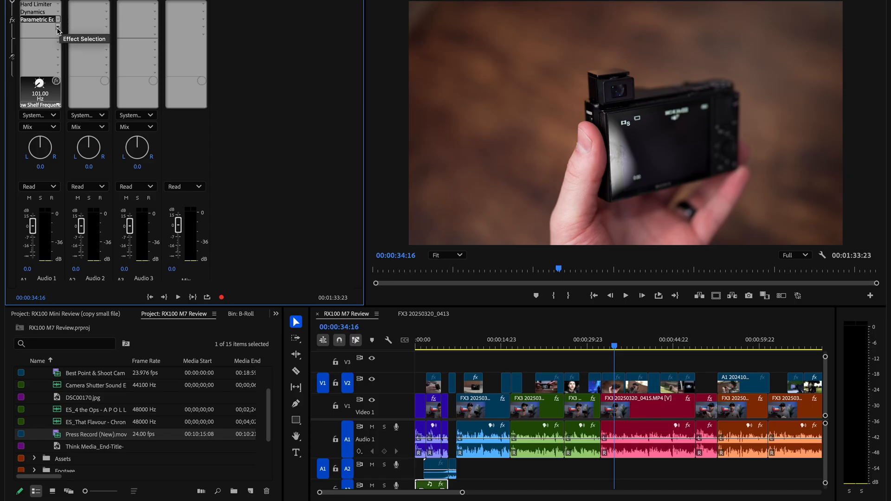
Step: Add a DeNoise effect to the fourth slot of Audio 1 and lower its amount to about 14%
left_click(57, 27)
mouse_move(111, 103)
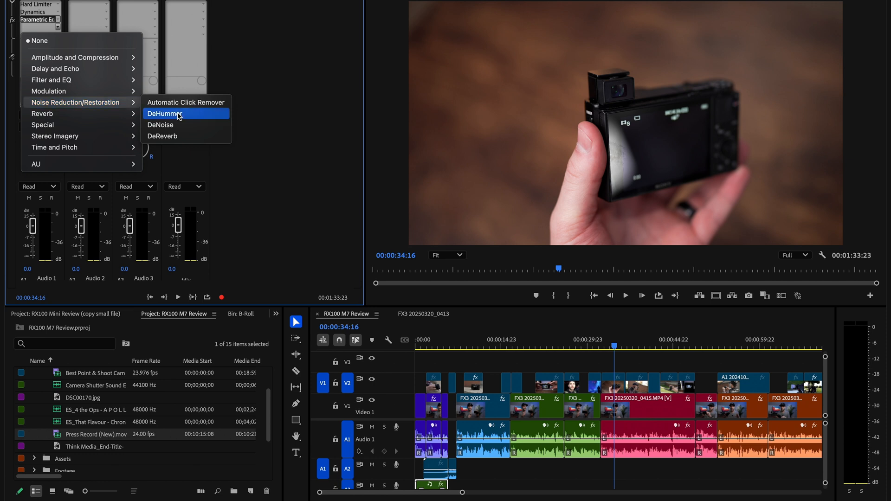
left_click(193, 126)
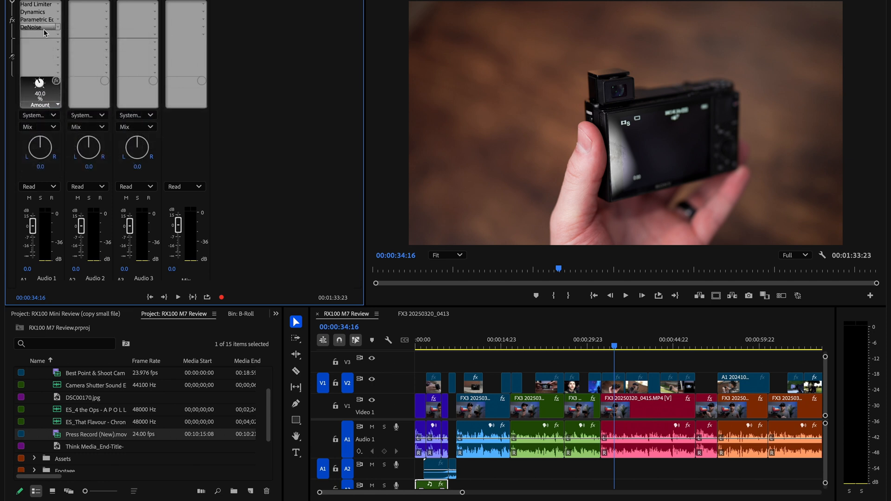
double_click(39, 27)
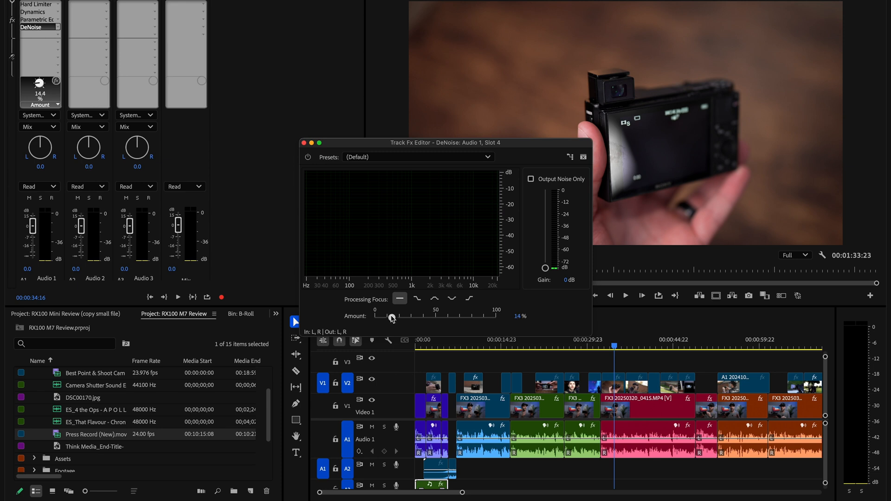
Step: Play back the voice track with DeNoise at 13% and toggle Output Noise Only to hear the removed noise
left_click(611, 348)
key("space")
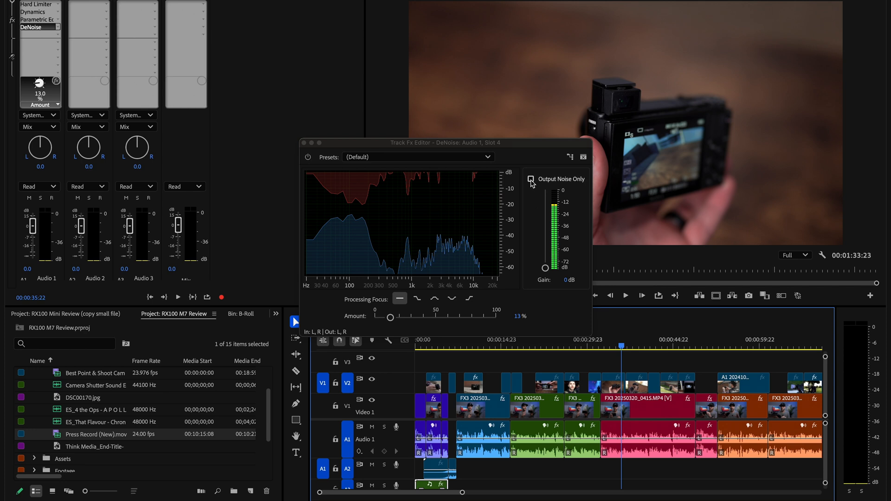
left_click(531, 180)
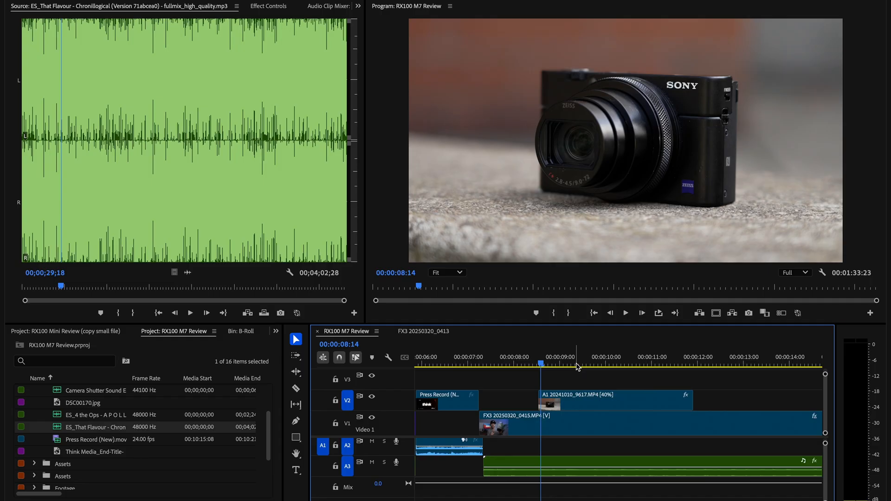
Step: Add a "Sony RX100 M7" text graphic over the camera B-roll at 00:00:08:23
left_click_drag(618, 354, 507, 354)
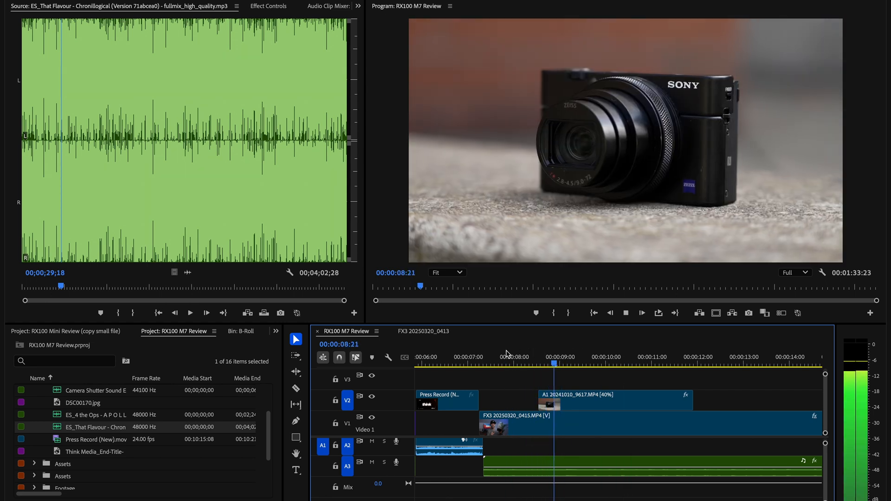
key("space")
left_click_drag(550, 356, 559, 359)
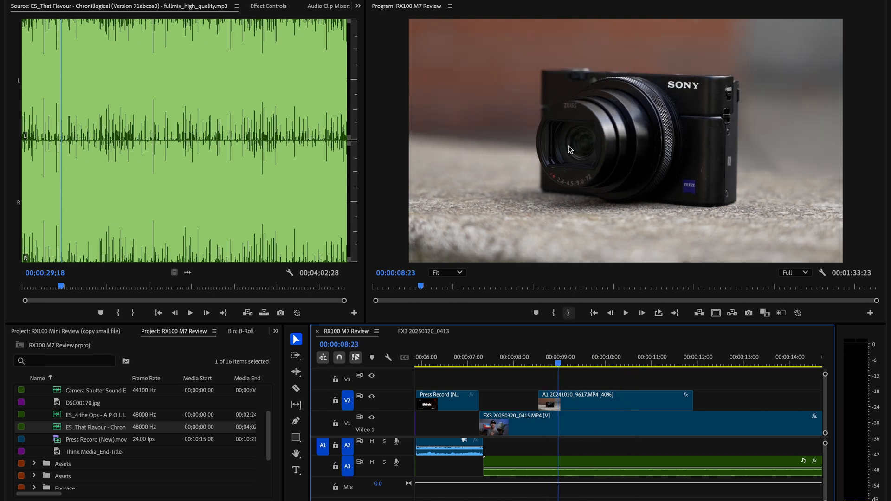
key("t")
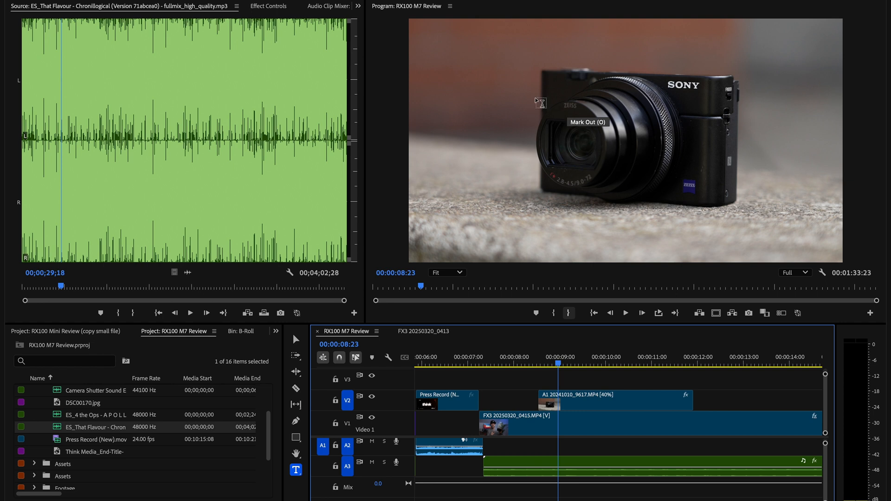
left_click(555, 122)
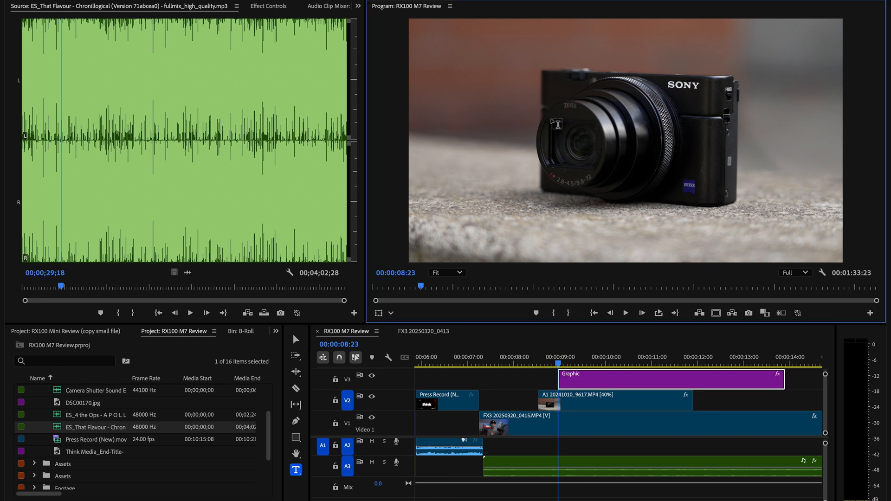
type("Sony")
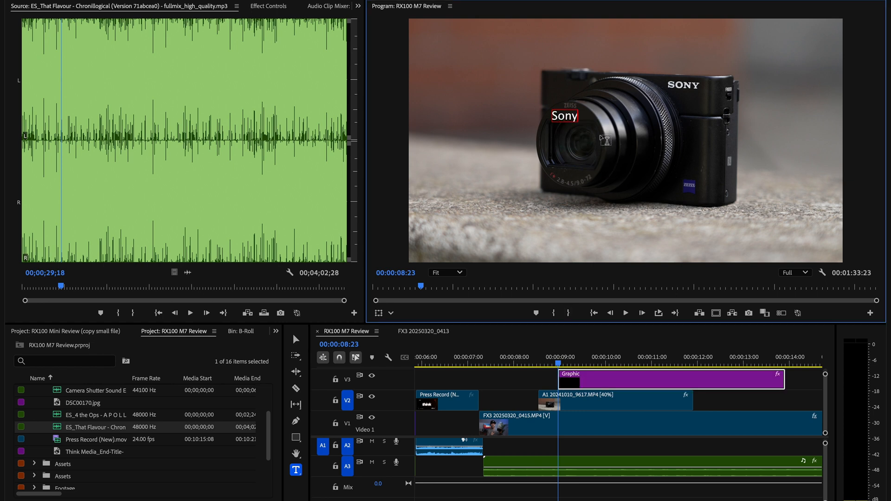
type(" RX100 M7")
Step: Set the font of the Sony RX100 M7 title text to Helvetica Neue
triple_click(594, 113)
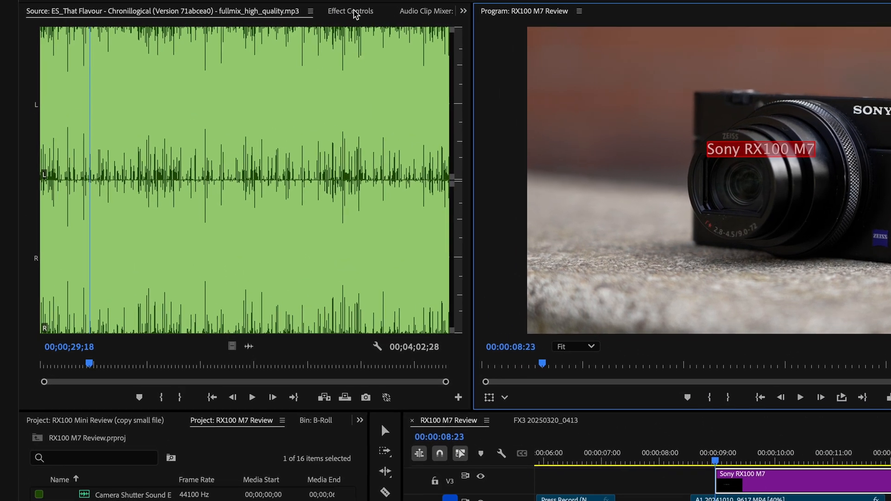
left_click(270, 7)
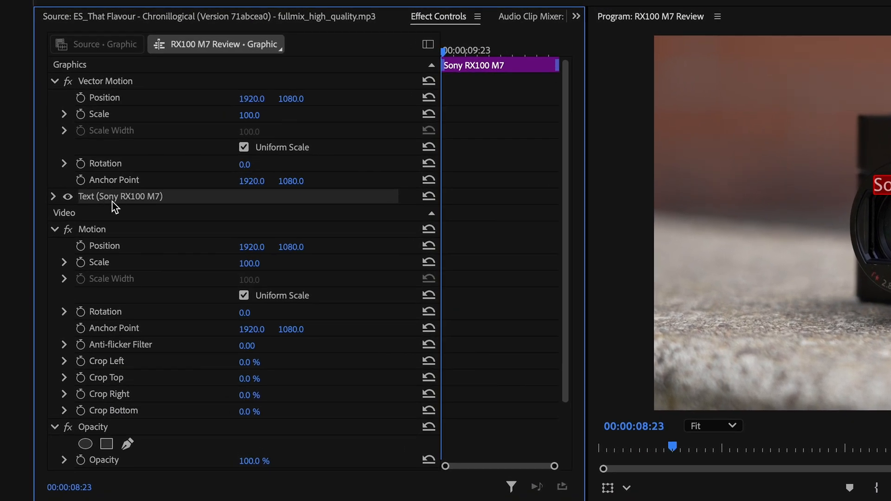
left_click(53, 197)
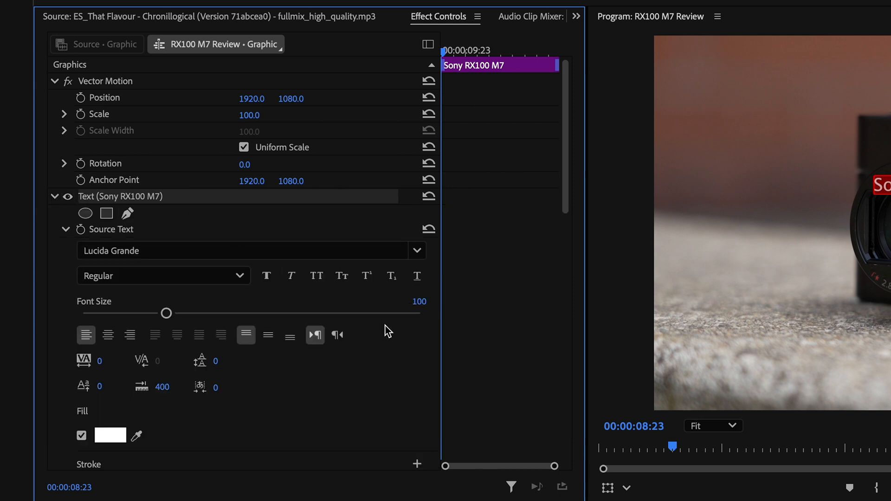
left_click(142, 250)
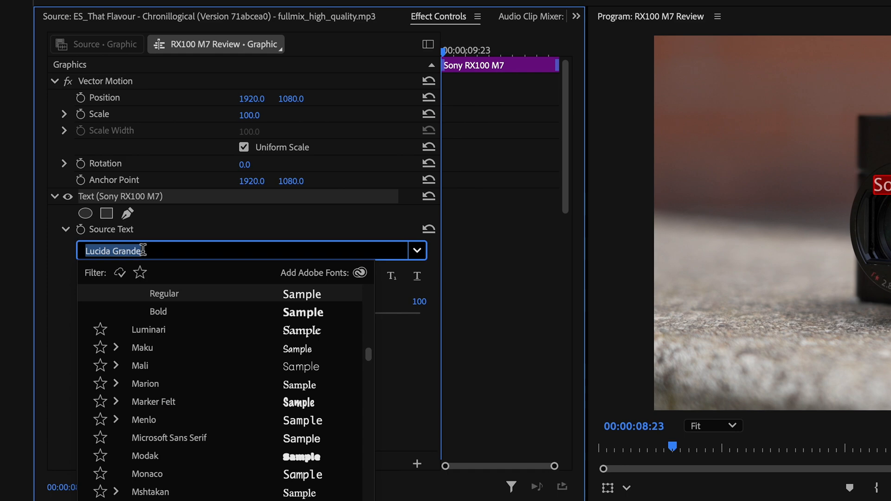
type("Helvetica Neue")
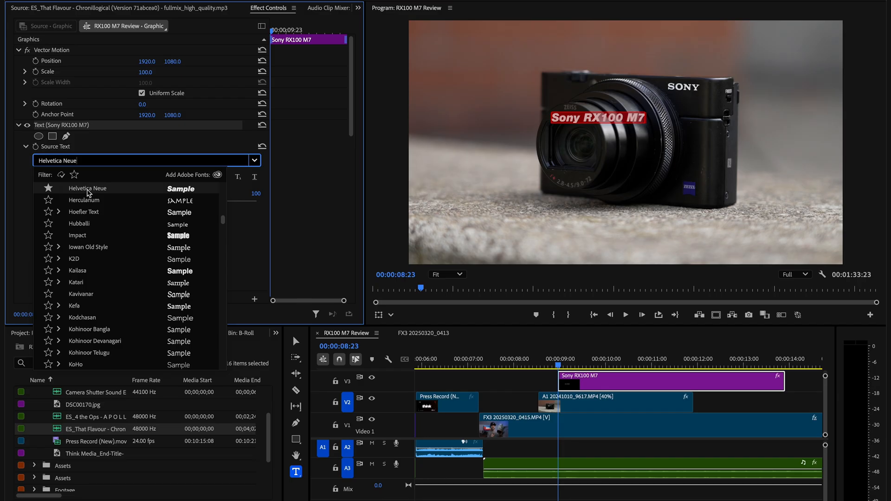
left_click(87, 189)
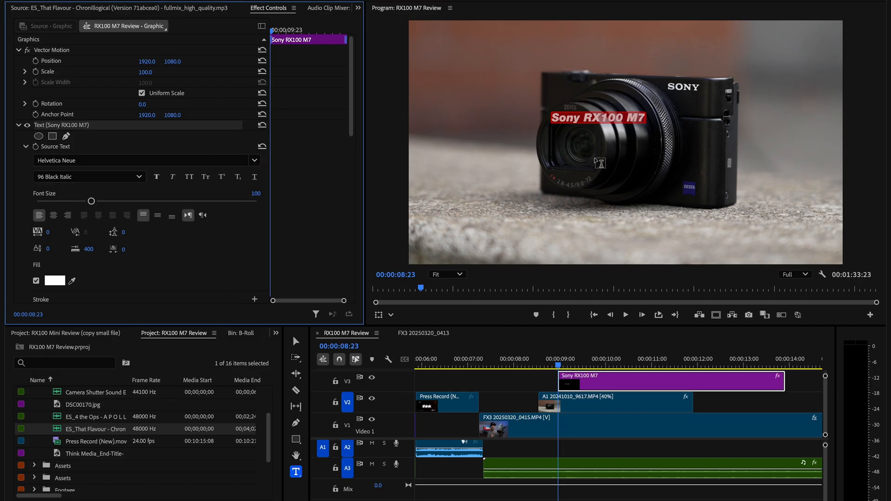
Step: Retype the word "Sony" in the title in capitals so the title is "SONY RX100 M7"
left_click(597, 118)
left_click(576, 118)
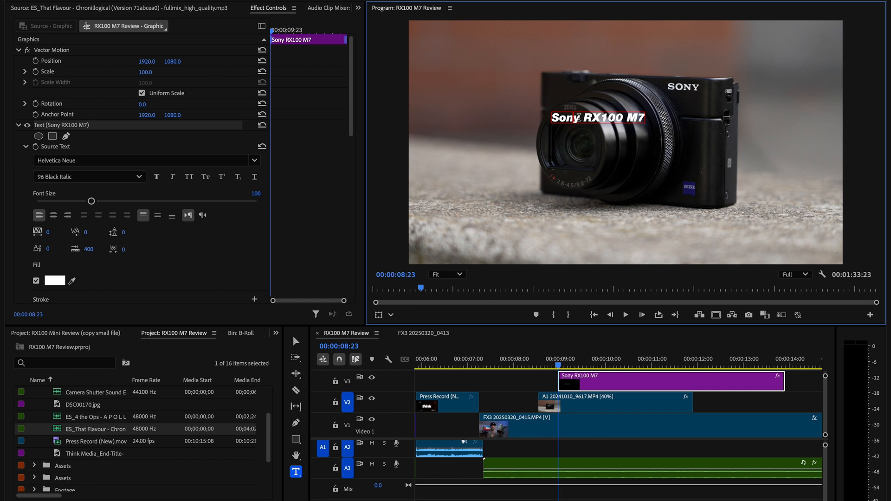
left_click_drag(583, 114, 653, 125)
left_click(581, 116)
left_click_drag(581, 116, 564, 120)
type("ONY")
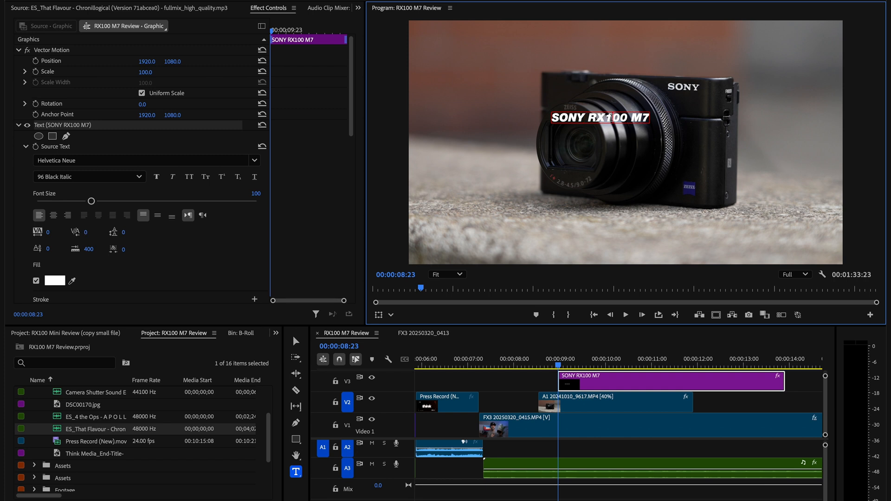
Step: Set the title's font size to 184 and move the text over the camera to about 1123, 1146
triple_click(612, 117)
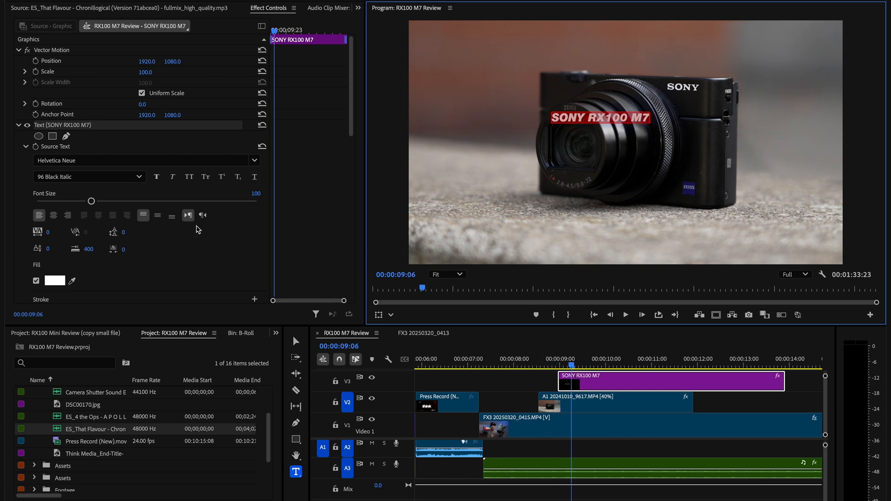
left_click_drag(91, 201, 138, 203)
left_click(614, 380)
key("v")
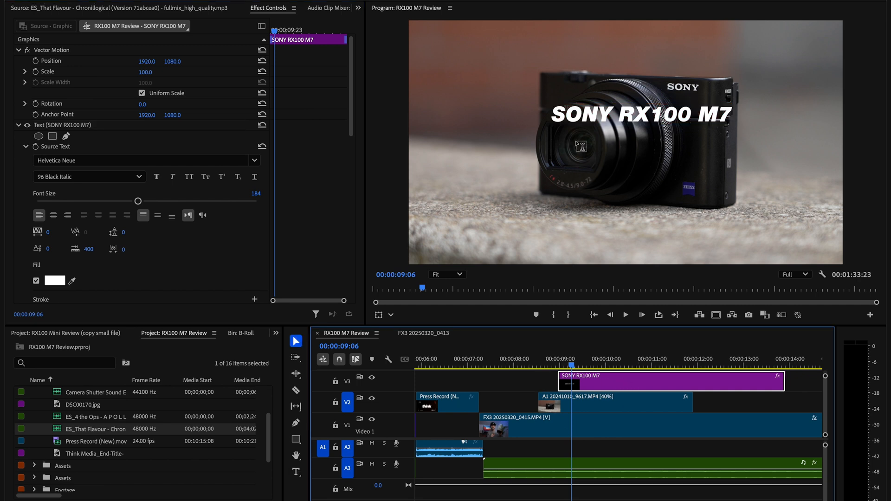
left_click(592, 123)
left_click_drag(601, 119, 593, 149)
key("space")
Step: Enable the shadow on the SONY RX100 M7 title text
scroll(333, 211, "up", 8)
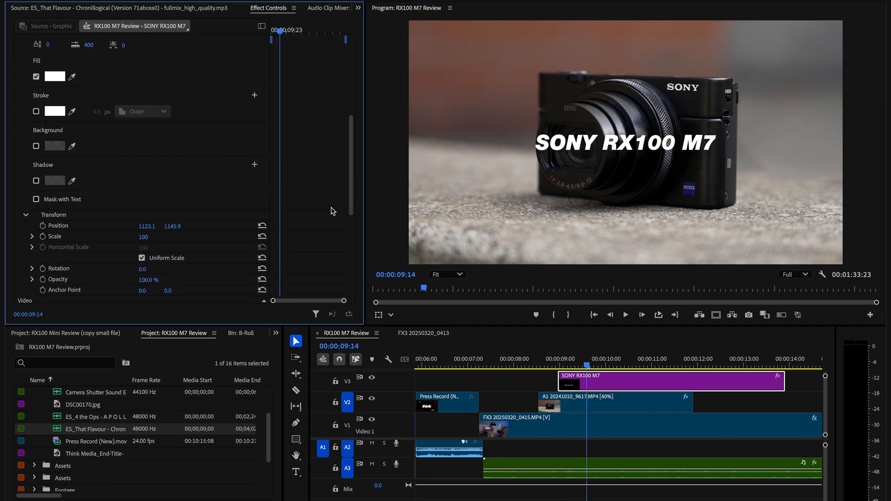
scroll(118, 222, "down", 4)
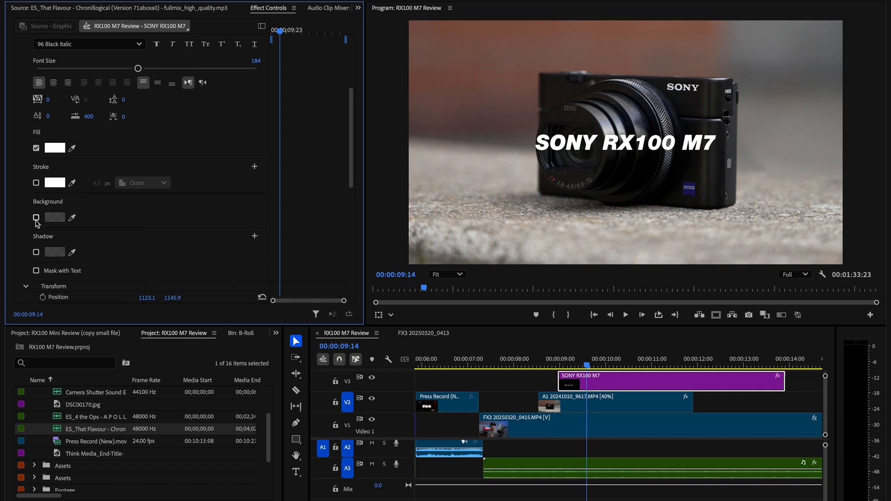
left_click(36, 252)
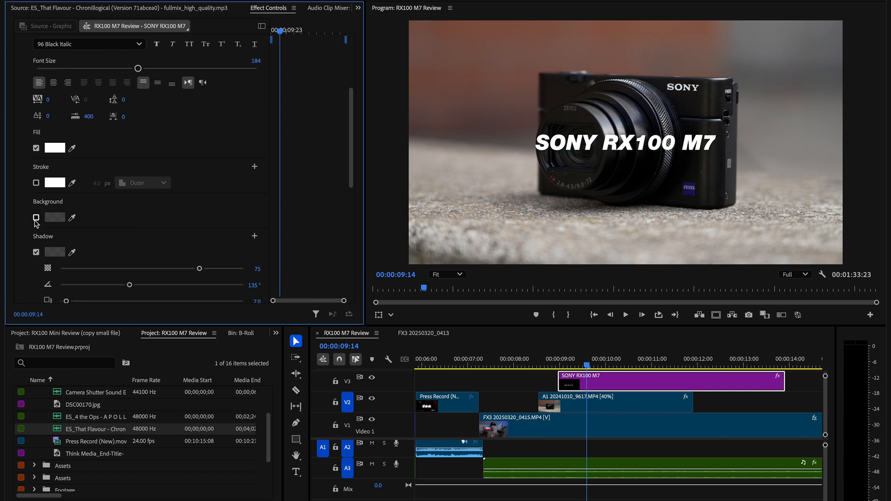
Step: Try a red FF0000 background behind the title text with opacity 100 and size 42.2
left_click(35, 218)
mouse_move(241, 234)
left_mouse_down()
mouse_move(200, 234)
mouse_move(245, 235)
left_mouse_up()
left_click_drag(60, 250, 138, 250)
left_click(57, 218)
left_click_drag(416, 288, 471, 337)
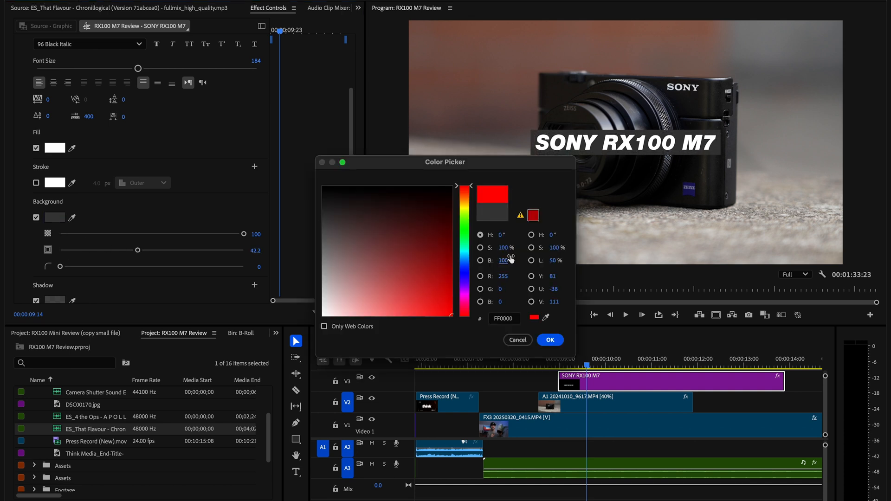
left_click(550, 340)
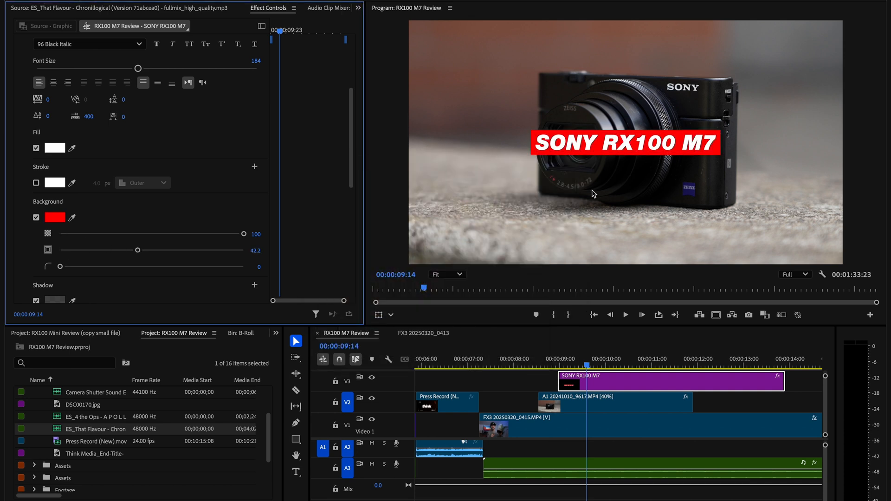
left_click(36, 217)
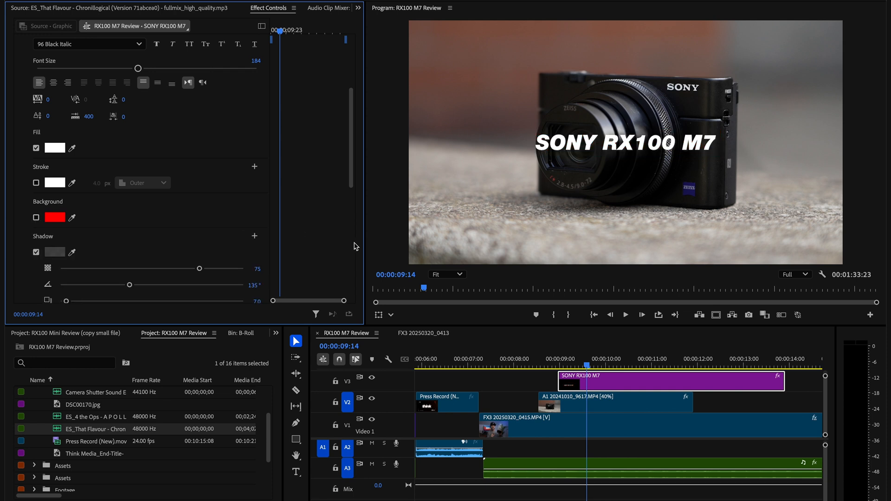
Step: Fit the title clip on V3 to the start and end of the camera B-roll clip beneath it
scroll(302, 241, "down", 2)
scroll(303, 259, "down", 1)
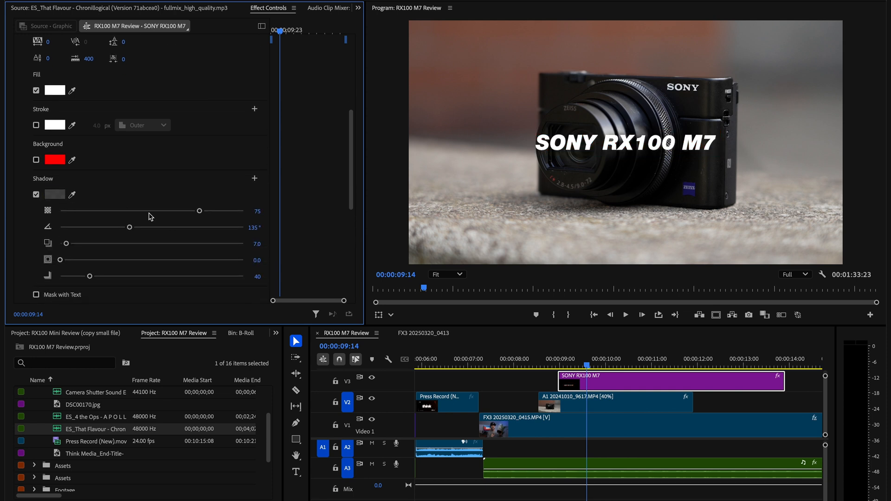
mouse_move(568, 361)
left_mouse_down()
mouse_move(535, 362)
mouse_move(604, 362)
mouse_move(560, 364)
left_mouse_up()
mouse_move(568, 361)
left_mouse_down()
mouse_move(592, 355)
mouse_move(573, 359)
left_mouse_up()
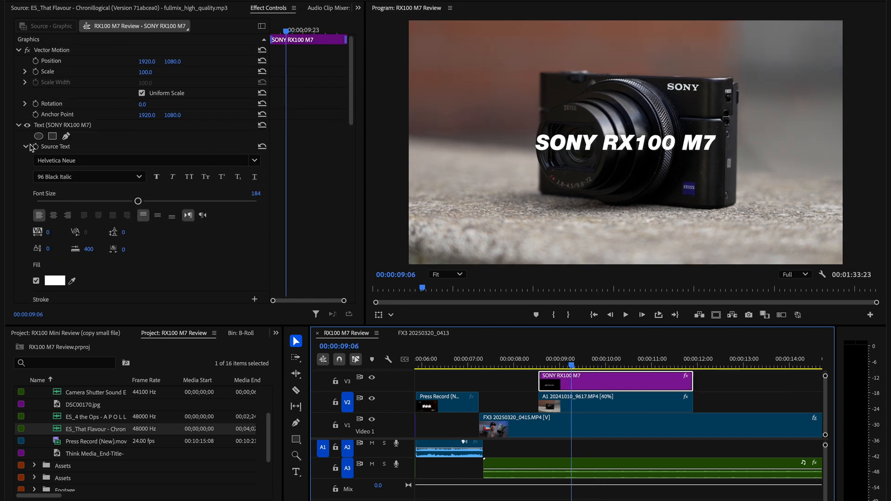
Step: Start keyframing the title's Vector Motion scale at 100 on the clip's first frame, 00:00:08:13
left_click(268, 10)
scroll(171, 78, "down", 5)
scroll(171, 78, "up", 5)
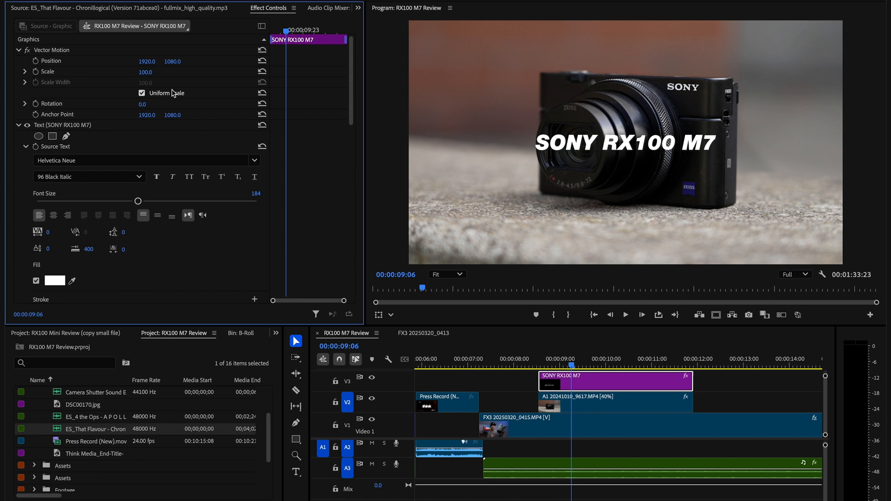
key("Up")
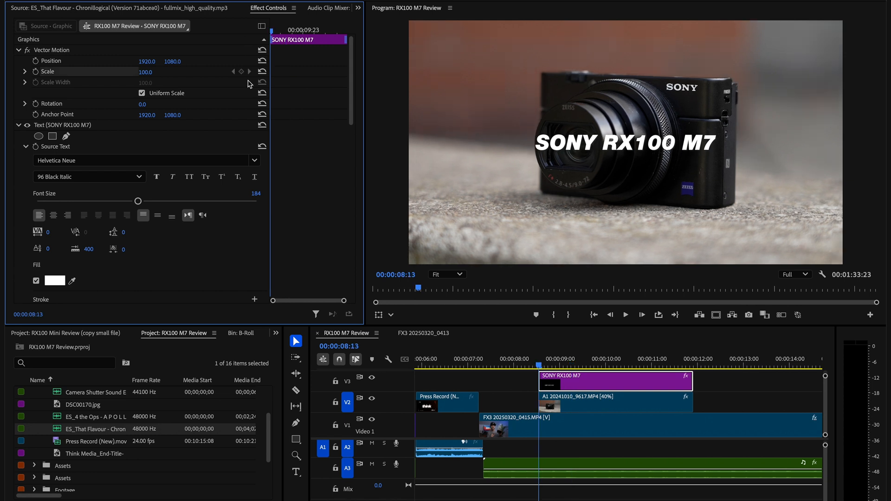
left_click(36, 73)
Step: Add a second Vector Motion scale keyframe at 00:00:10:10 and set its value to 150
left_click_drag(273, 34, 314, 46)
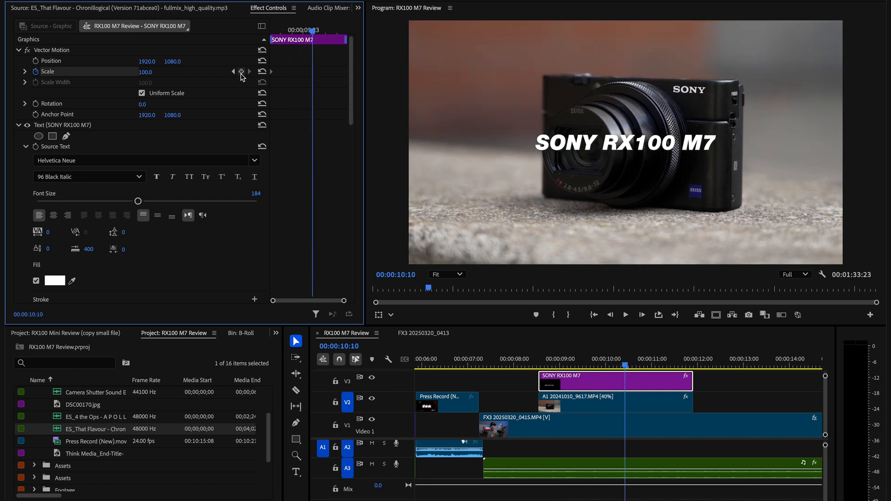
left_click(242, 73)
left_click_drag(145, 72, 168, 73)
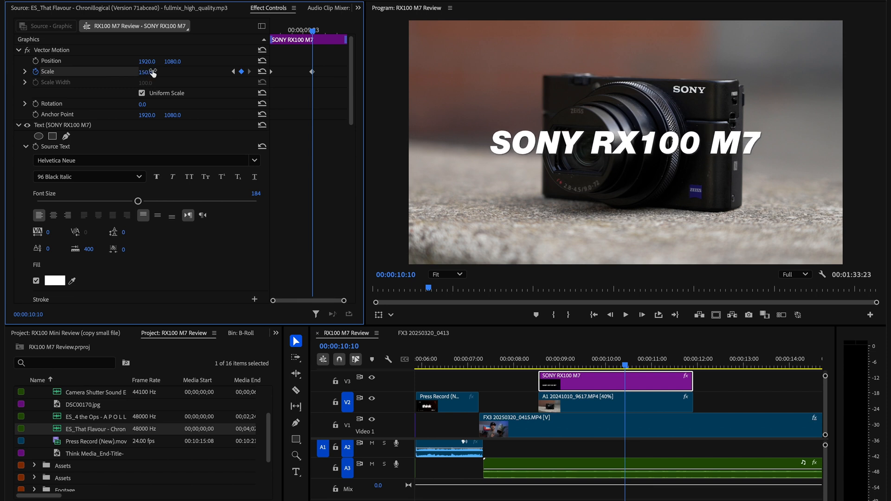
Step: Mute Audio 1 and play the title's scale animation from the start of the clip
left_click_drag(308, 27, 271, 41)
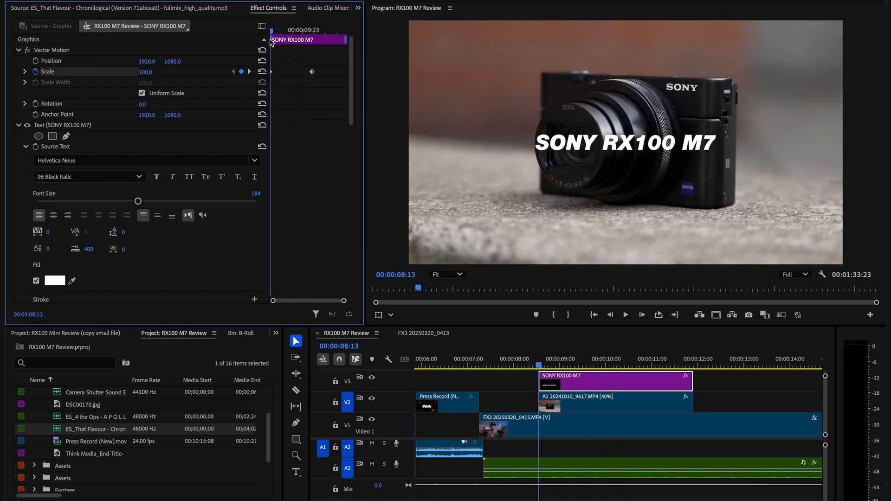
left_click(372, 447)
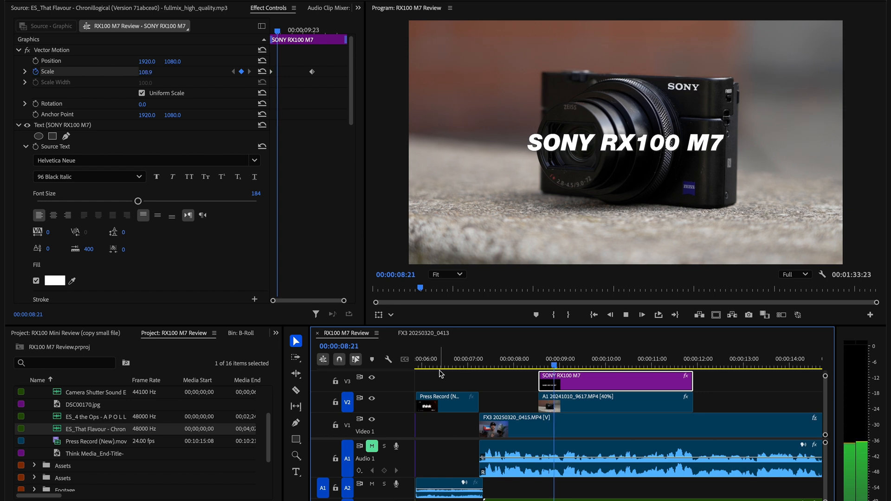
key("space")
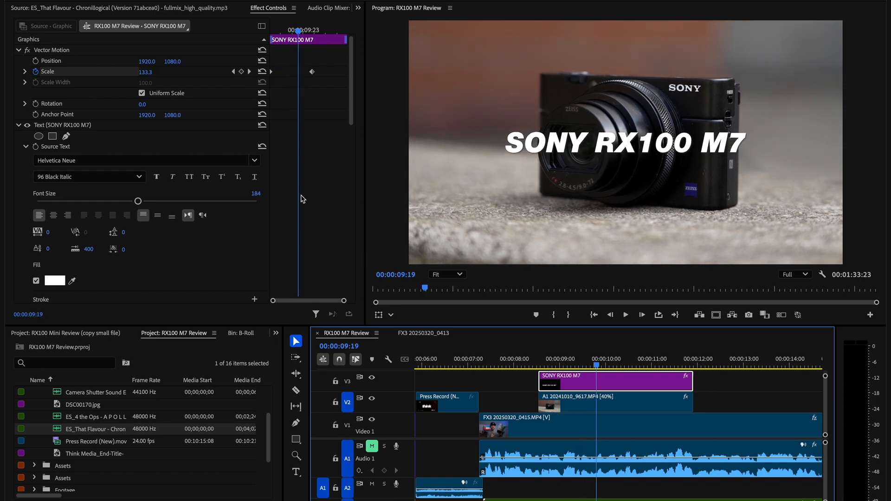
Step: Move the second scale keyframe earlier to about 00:00:09:09 and play back the faster animation
left_click_drag(312, 73, 291, 76)
left_click_drag(287, 35, 260, 32)
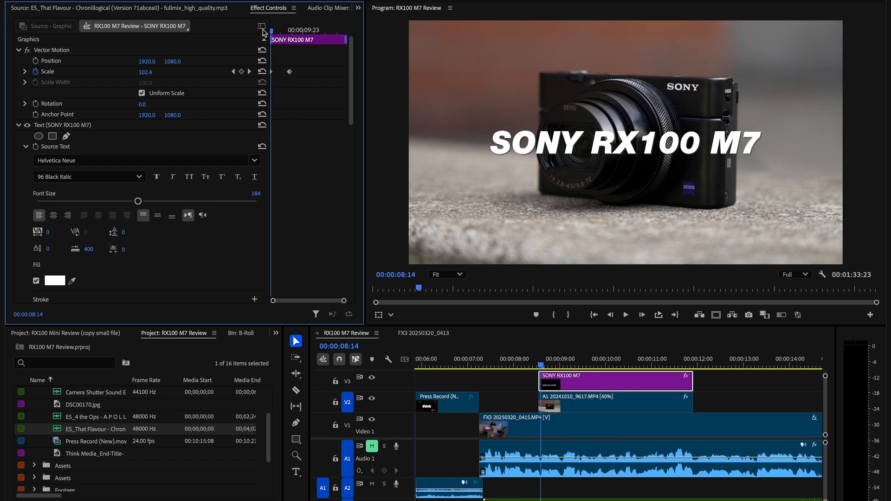
key("space")
key("space")
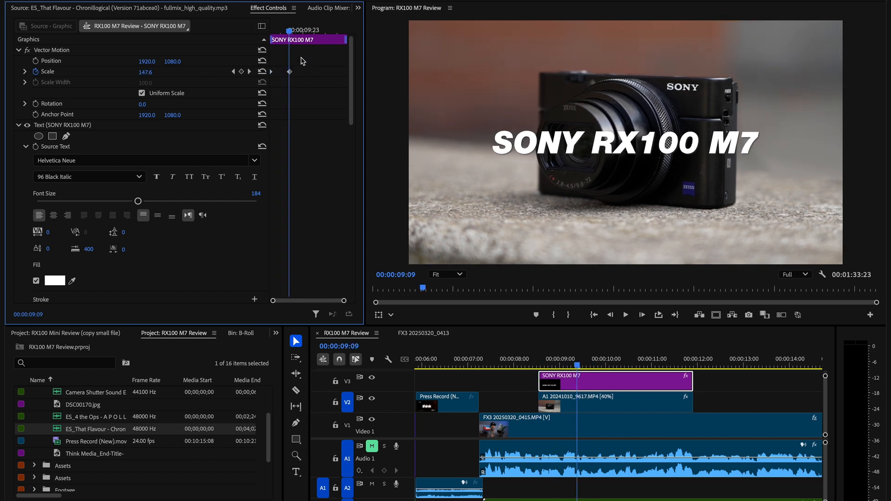
Step: Ease both of the title's scale keyframes and shift the second one slightly later
left_click_drag(310, 64, 267, 88)
right_click(290, 72)
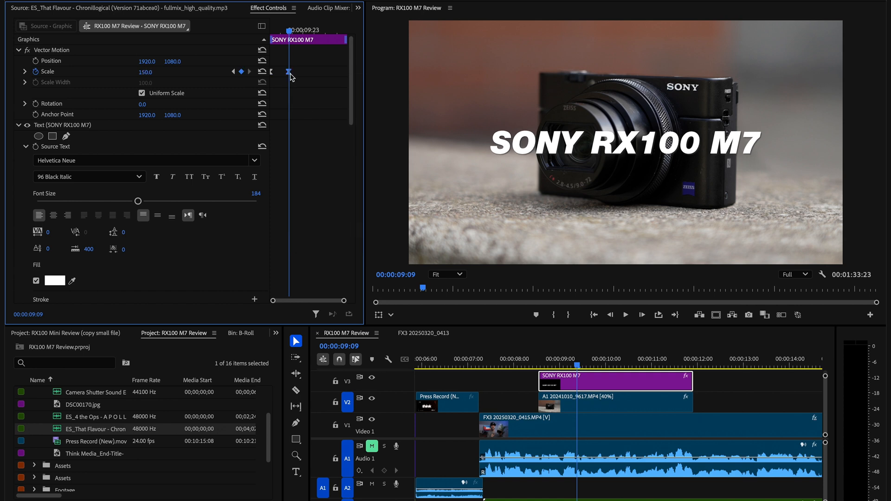
left_click_drag(290, 73, 297, 73)
left_click_drag(295, 32, 261, 31)
key("space")
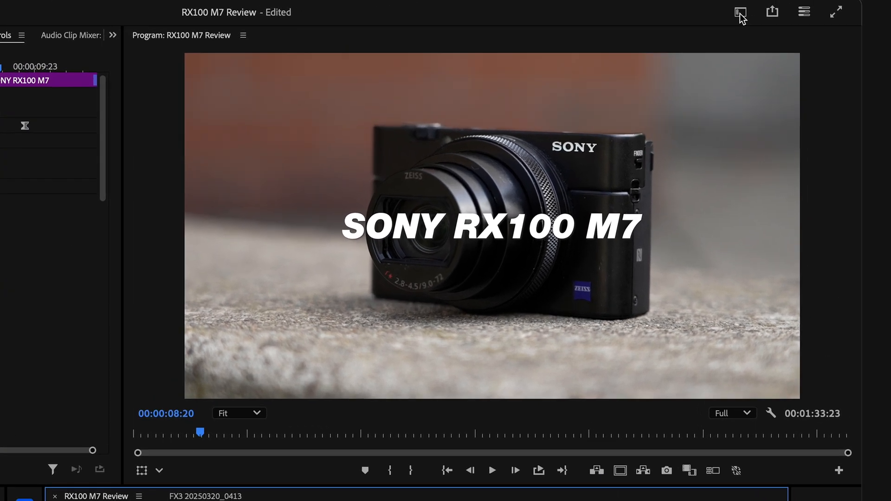
Step: Switch to the Captions and Graphics workspace and place the Bold Presents template on V3 over the B-roll around 00:00:16:11
left_click(740, 13)
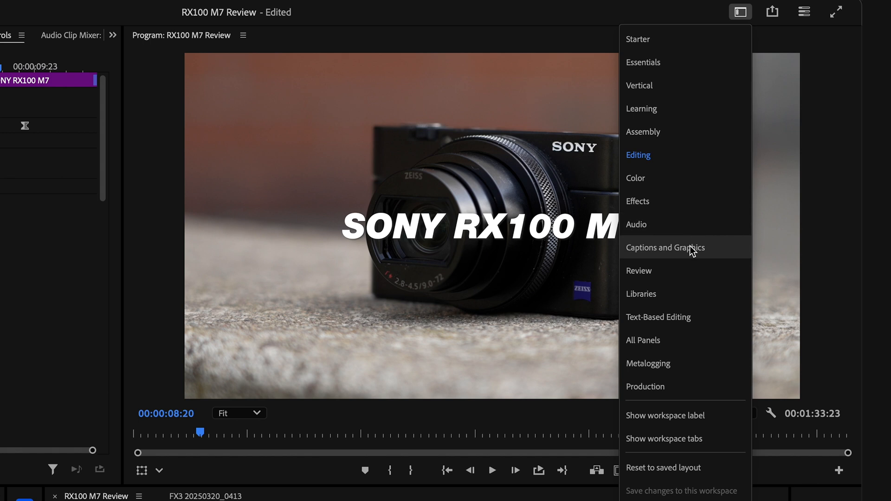
left_click(690, 247)
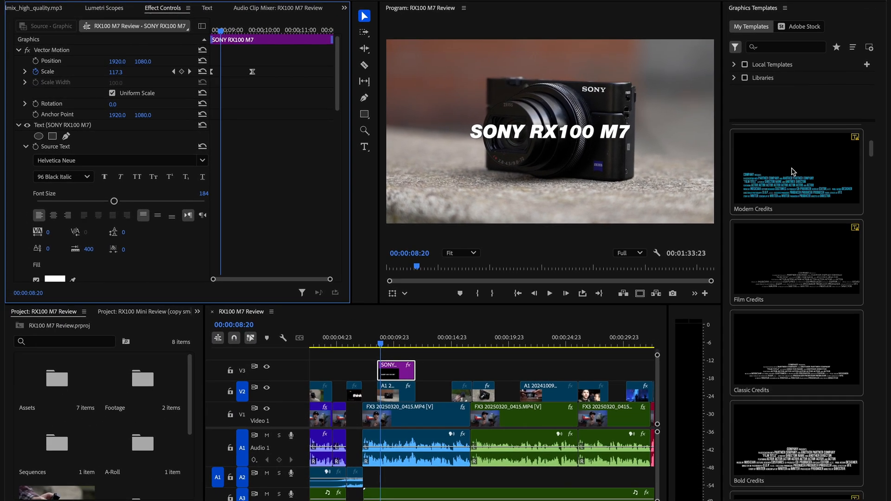
scroll(793, 172, "down", 15)
scroll(793, 172, "down", 2)
scroll(792, 175, "up", 3)
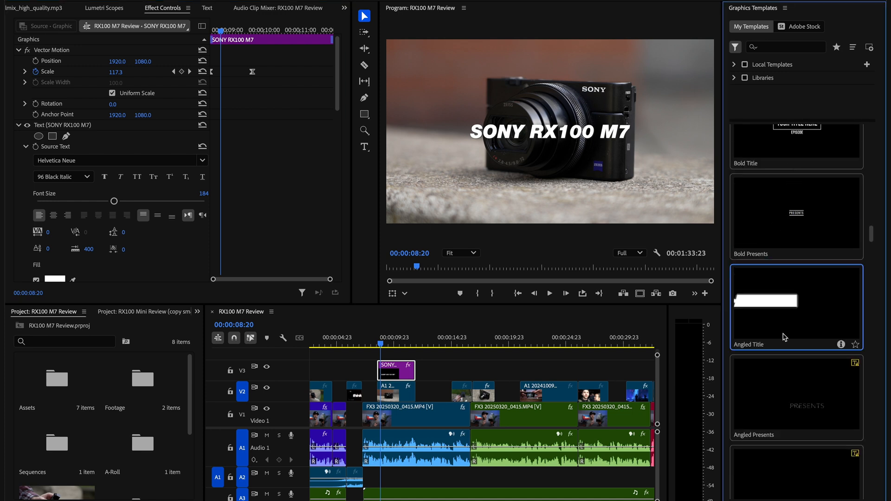
left_click_drag(802, 222, 469, 332)
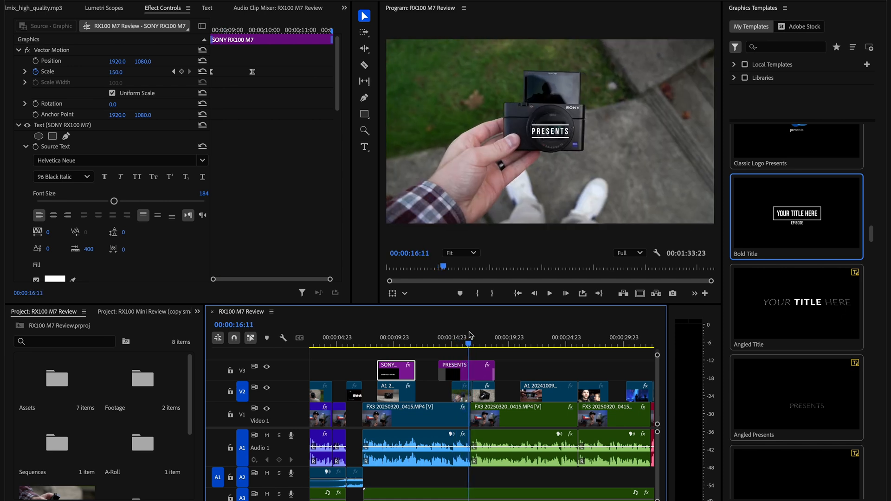
Step: Enlarge the PRESENTS graphic's text to a scale of 704 at 00:00:16:11 and look through further graphics templates
left_click(467, 376)
scroll(284, 174, "down", 2)
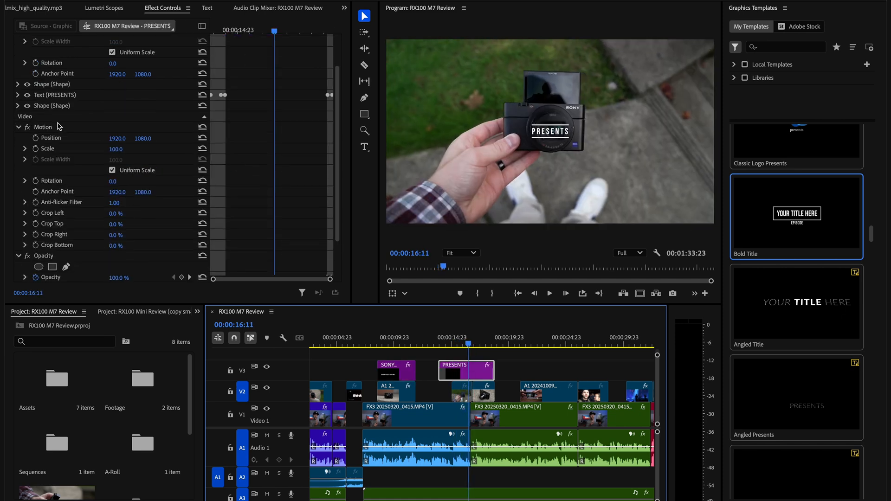
scroll(59, 127, "up", 2)
left_click(18, 136)
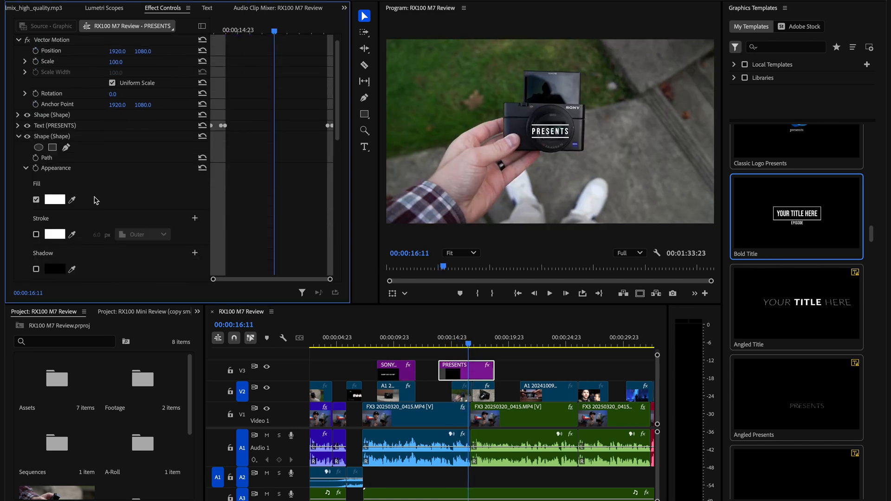
left_click(18, 125)
left_click_drag(114, 179, 348, 179)
scroll(790, 331, "down", 3)
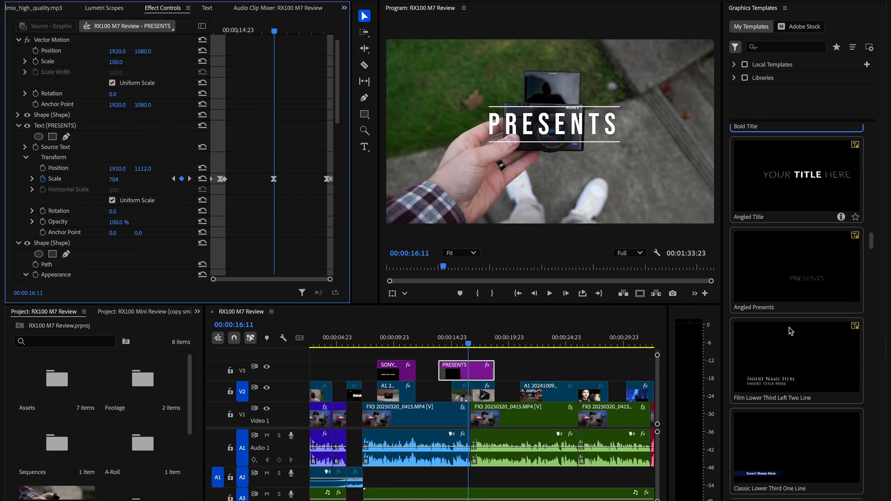
scroll(790, 331, "down", 2)
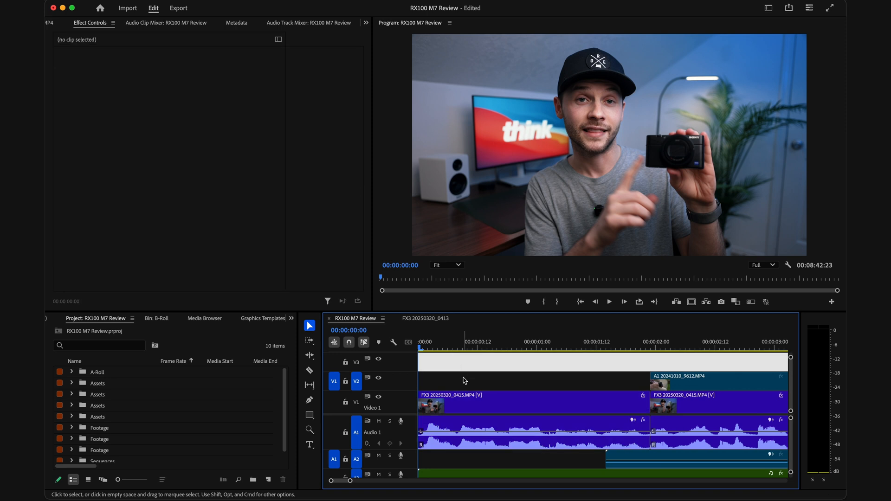
Step: Play the first A-roll clip on V1, return to its start and enable keyframing for Position and Scale there
left_click(462, 405)
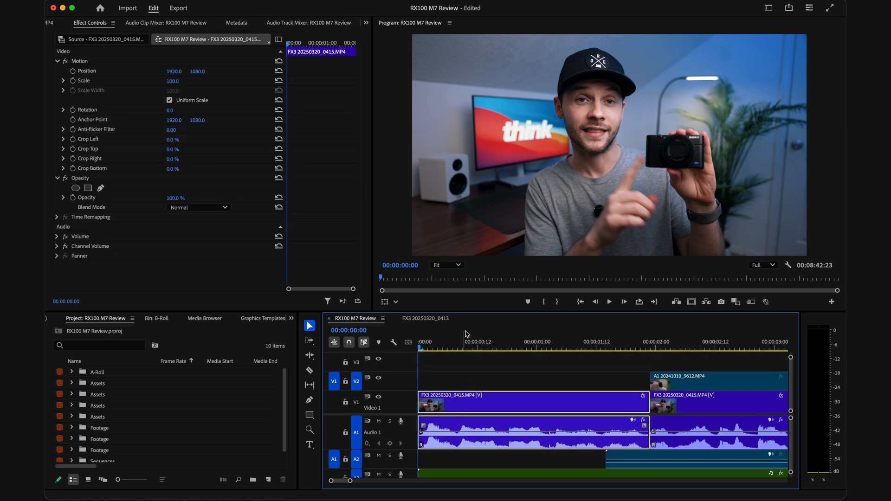
key("space")
left_click_drag(566, 360, 437, 363)
key("Home")
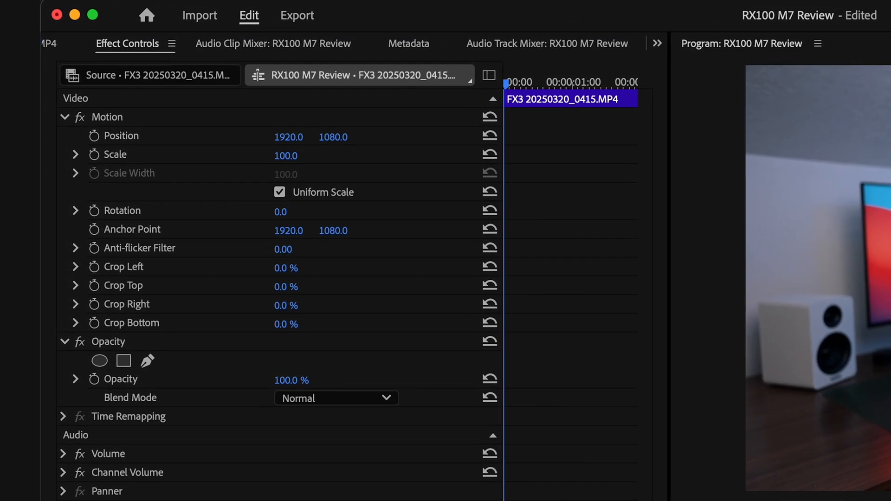
left_click(95, 136)
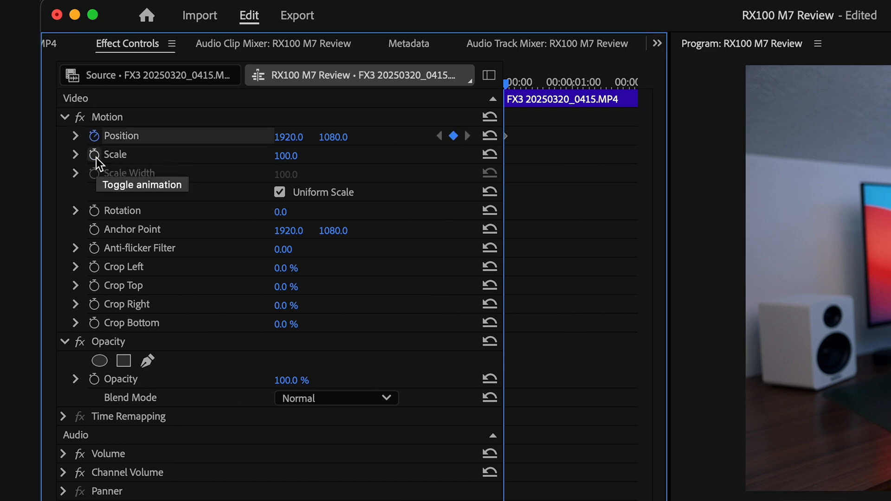
left_click(95, 154)
Step: Add a second pair of Position and Scale keyframes to the first A-roll clip at 00:00:00:23
left_click_drag(509, 86, 583, 119)
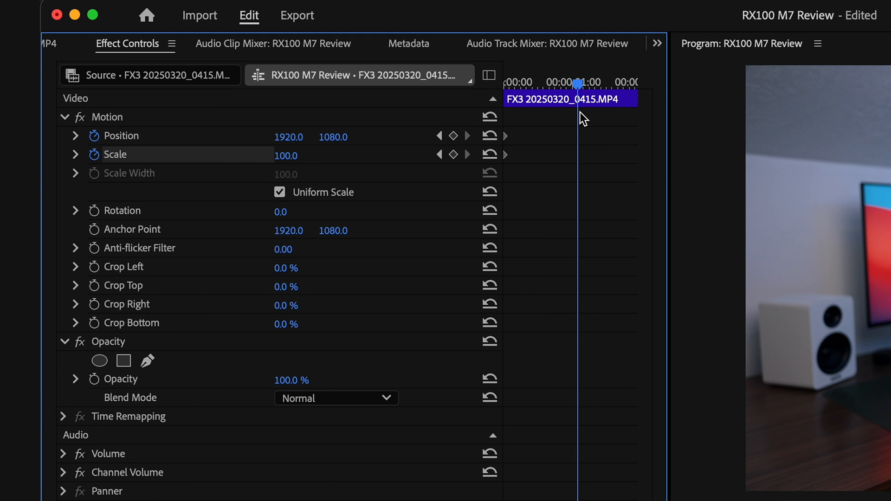
mouse_move(570, 86)
left_mouse_down()
mouse_move(531, 83)
mouse_move(572, 87)
left_mouse_up()
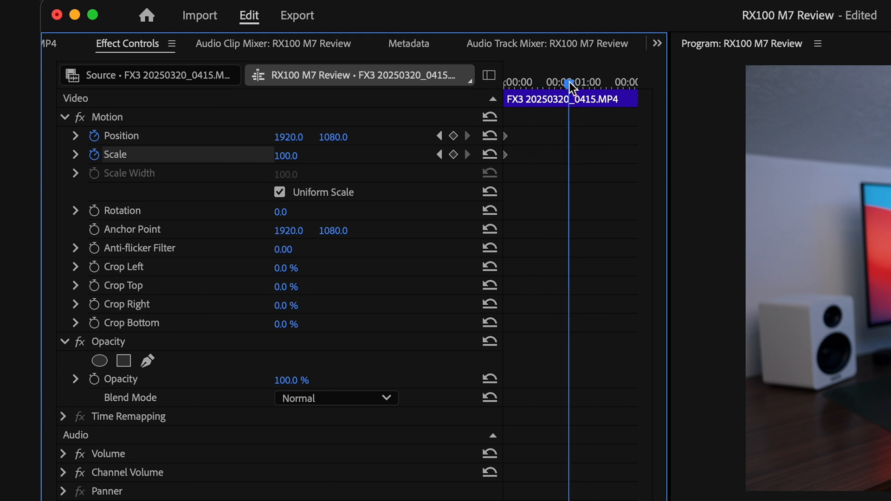
left_click(454, 136)
left_click(454, 155)
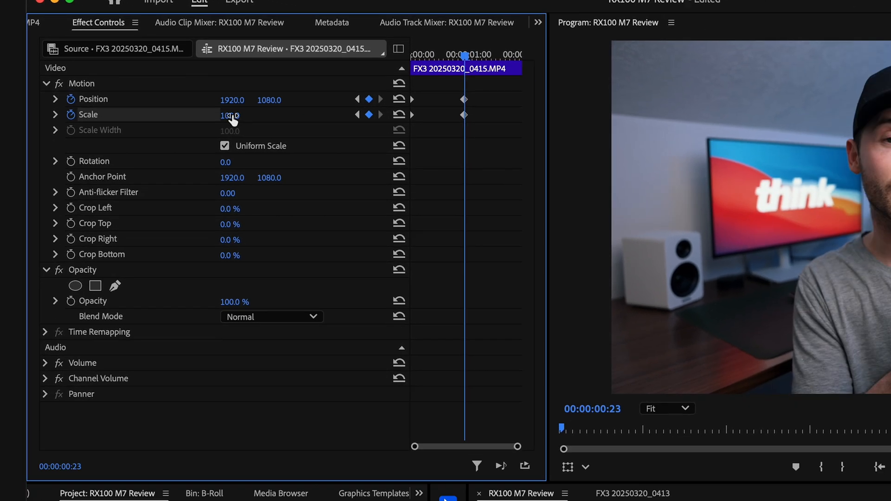
Step: Set the second keyframe's scale to 107 and adjust its vertical position to reframe the presenter
left_click_drag(286, 157, 296, 156)
left_click_drag(151, 55, 149, 55)
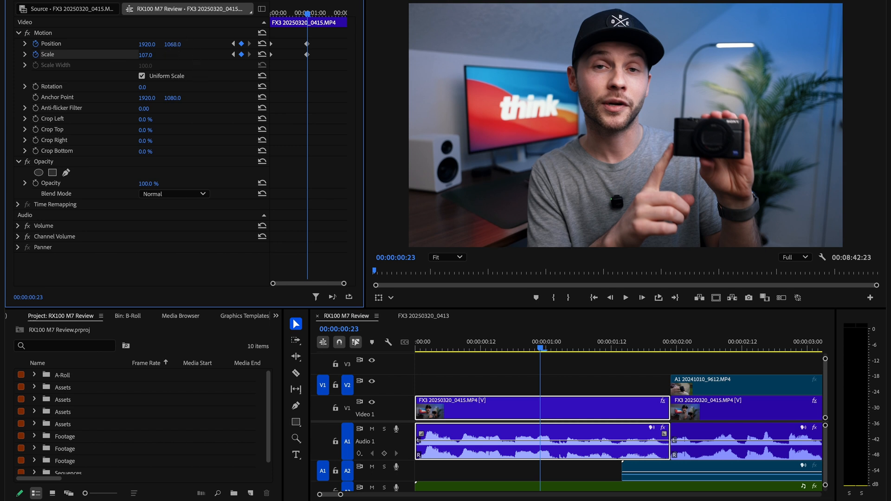
mouse_move(172, 44)
left_mouse_down()
mouse_move(294, 45)
mouse_move(1, 44)
mouse_move(499, 44)
mouse_move(174, 44)
left_mouse_up()
Step: Move the second Position and Scale keyframes to the end of the clip and play the slow zoom from the start
left_click_drag(320, 26, 347, 66)
left_click_drag(320, 13, 265, 29)
left_click(445, 331)
key("space")
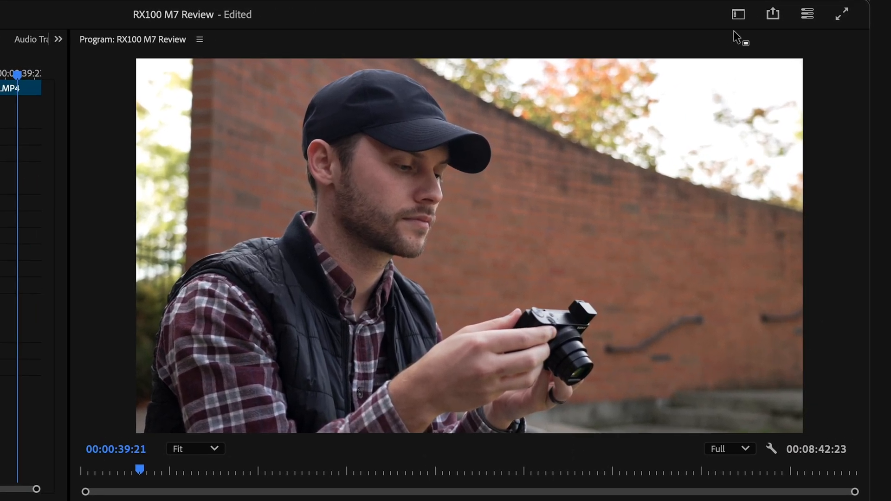
Step: Switch to the Color workspace and raise the exposure of the A1 20241010_9613.MP4 B-roll clip to 0.6
left_click(738, 19)
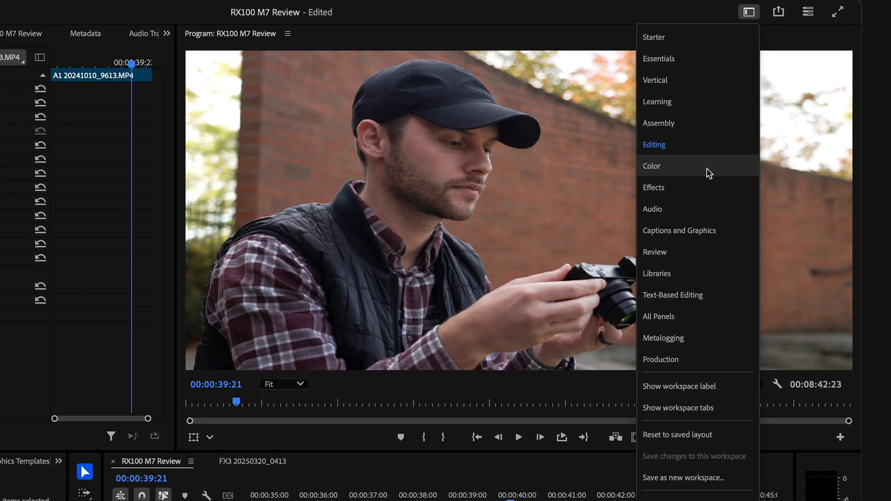
left_click(690, 196)
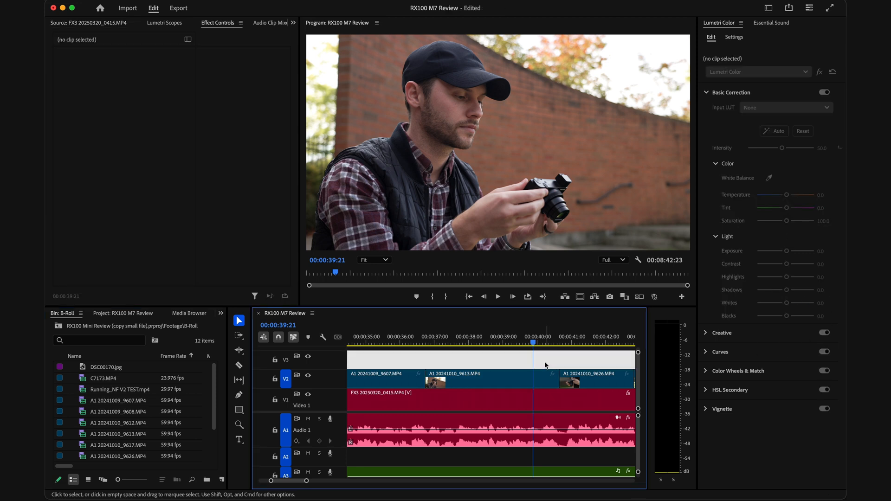
left_click(509, 379)
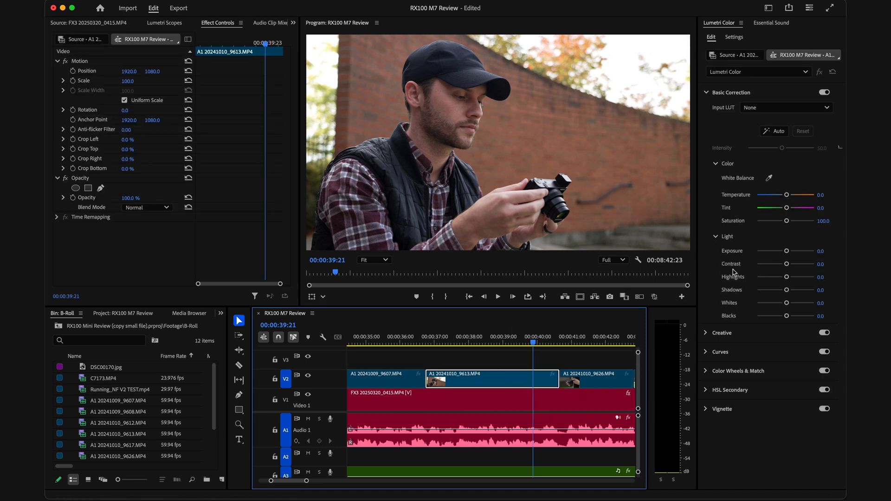
mouse_move(786, 251)
left_mouse_down()
mouse_move(774, 252)
mouse_move(790, 251)
left_mouse_up()
double_click(789, 251)
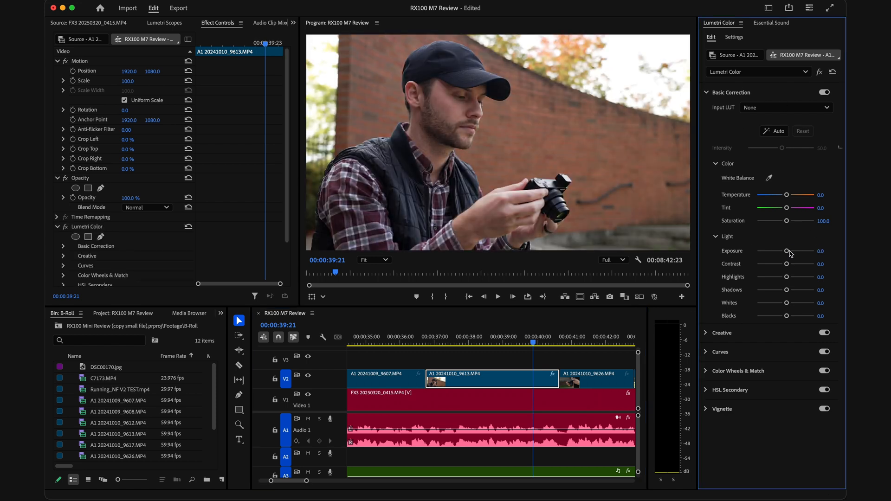
left_click_drag(786, 251, 788, 251)
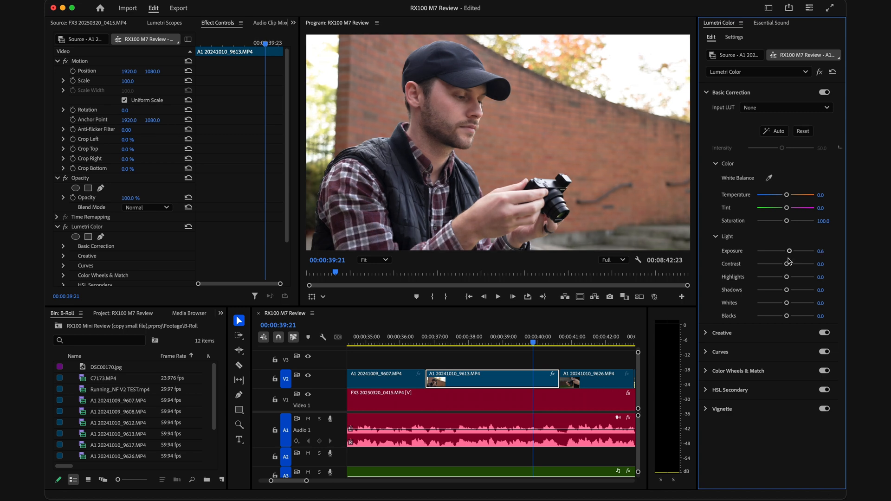
Step: Set the clip's contrast to 50, highlights to -11.3, shadows to 21 and whites to -33.9, and compare with Basic Correction off and on
mouse_move(786, 266)
left_mouse_down()
mouse_move(795, 267)
mouse_move(780, 280)
left_mouse_up()
left_click_drag(787, 306, 776, 306)
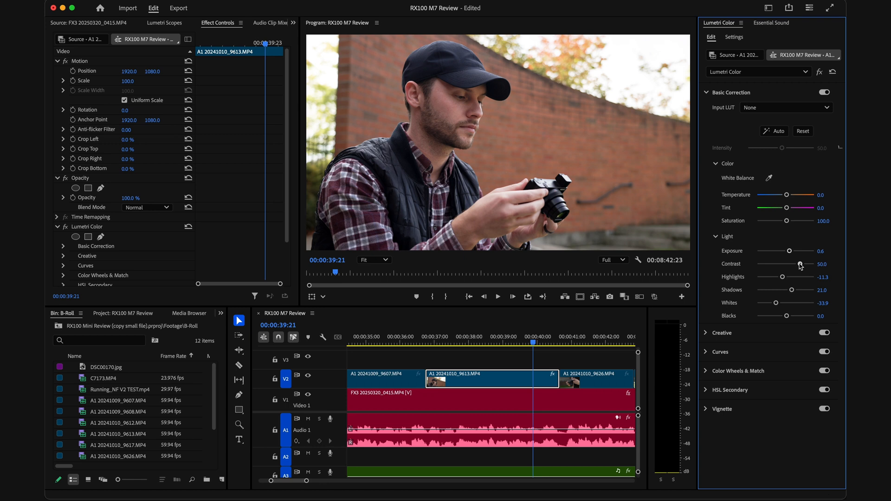
left_click(825, 93)
left_click(825, 93)
left_click(825, 92)
left_click(824, 93)
Step: Apply the K29_KraigPruett creative look to the B-roll clip at an intensity of 36.1
left_click(761, 334)
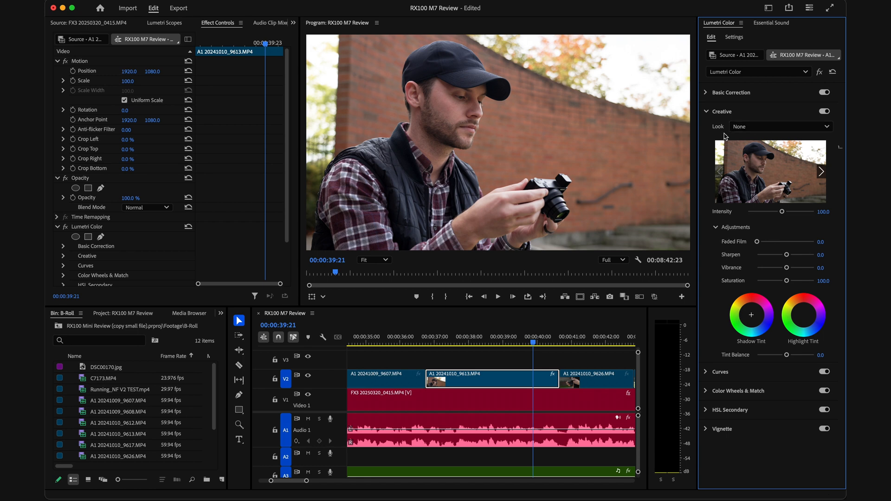
left_click(752, 130)
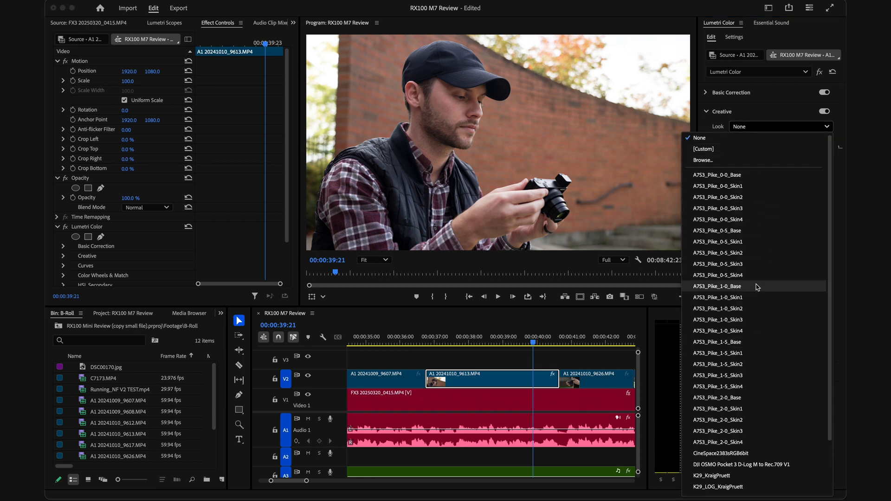
scroll(764, 302, "down", 3)
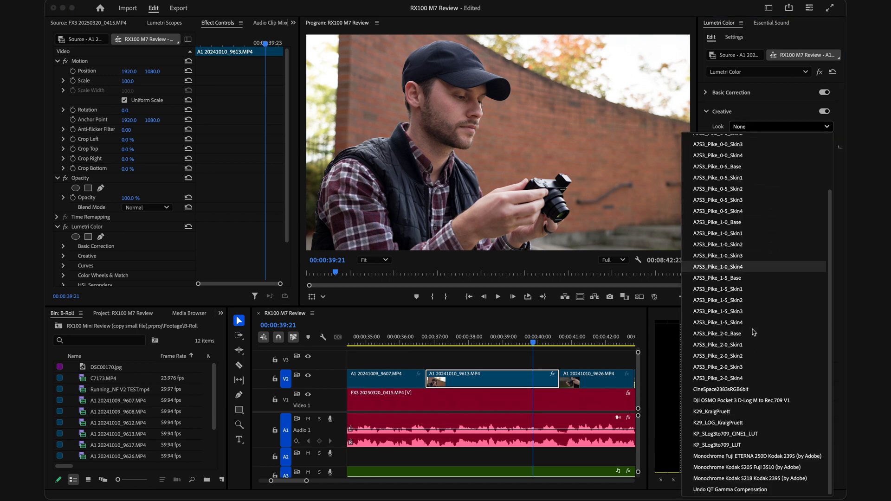
left_click(722, 412)
left_click_drag(783, 213, 760, 213)
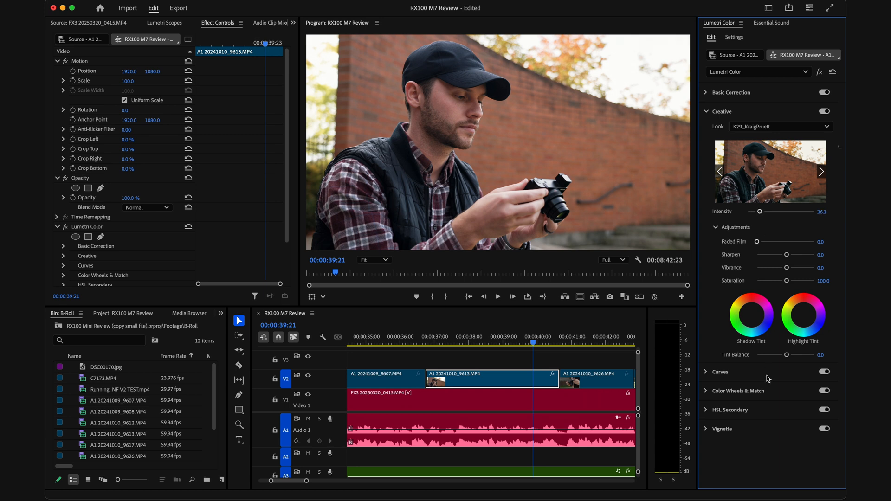
Step: Examine the first A-roll clip's Lumetri sections and the repeated A-roll cuts across the whole timeline
key("Home")
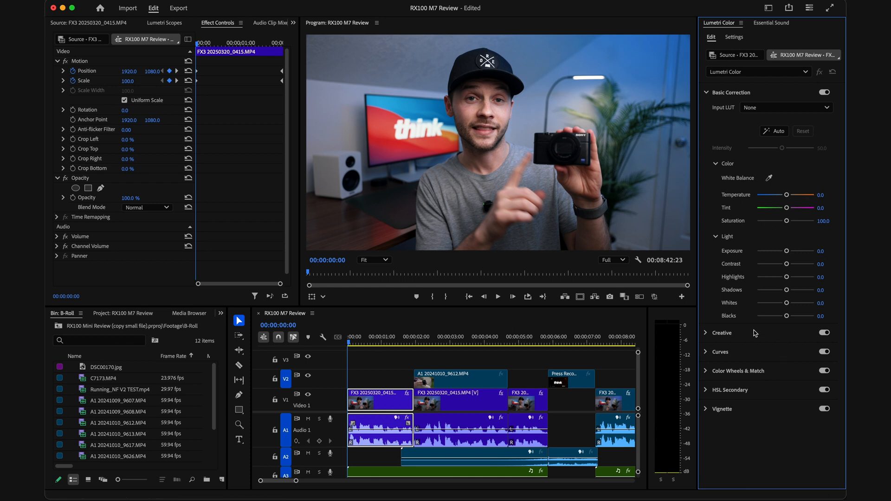
left_click(384, 401)
left_click(762, 334)
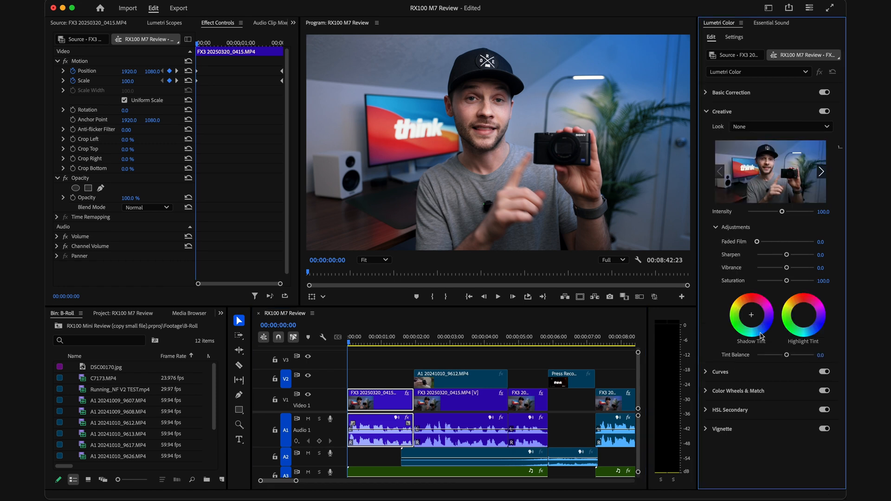
left_click(782, 95)
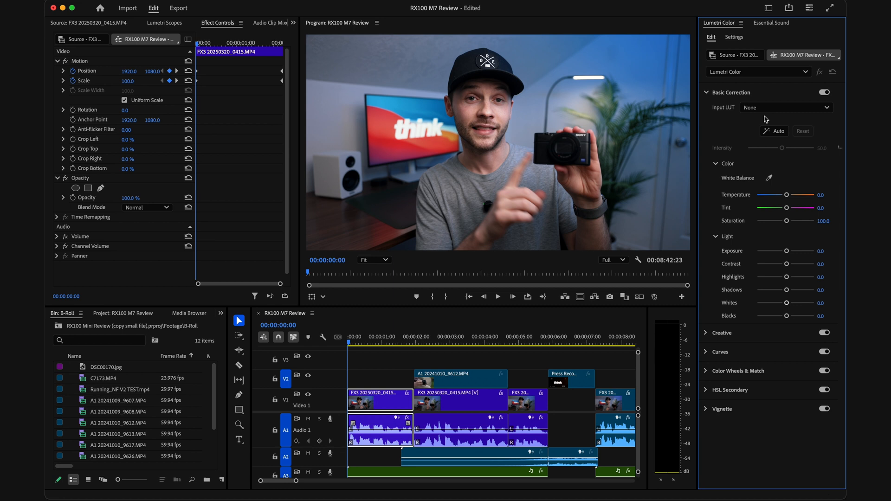
key("minus")
key("minus")
key("minus")
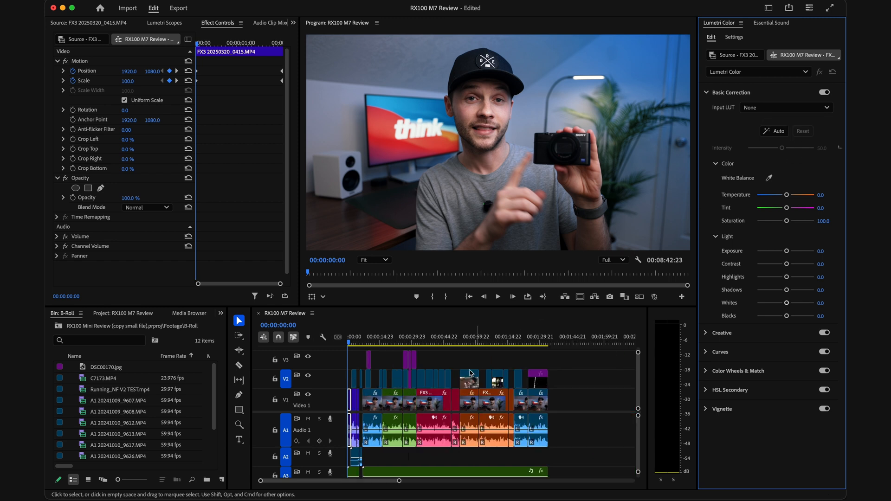
left_click(436, 405)
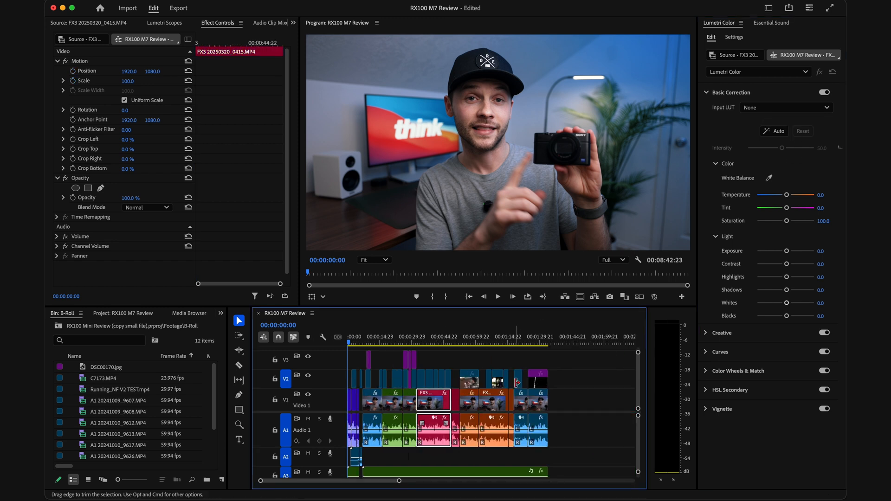
key("equal")
key("equal")
key("equal")
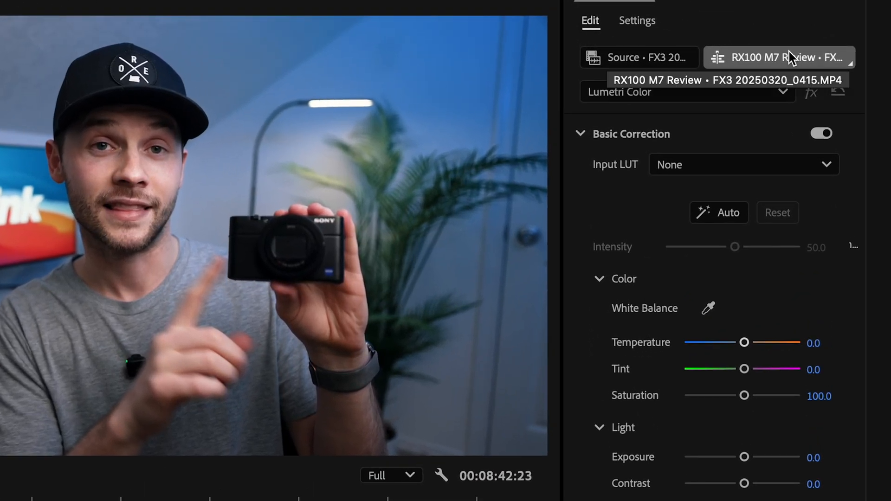
Step: Target the source of FX3 20250320_0415.MP4 in Lumetri Color and compare its source-level effects with its sequence-level ones
left_click(643, 58)
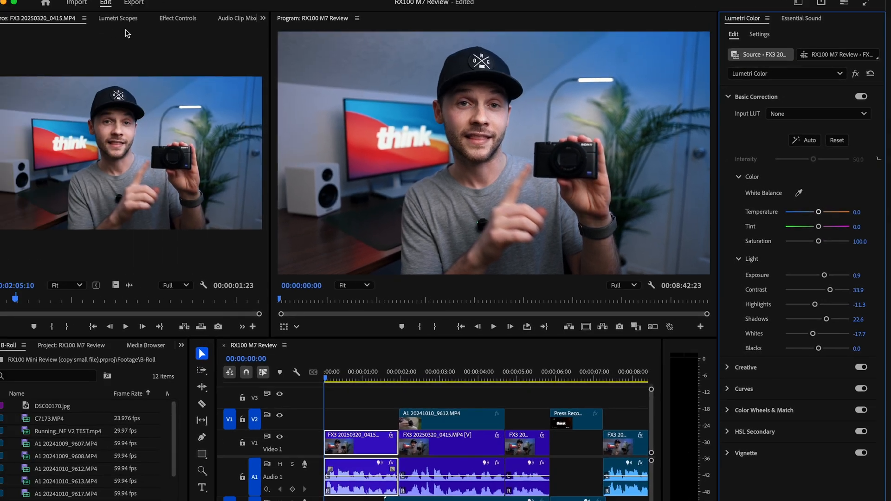
left_click(130, 19)
left_click(178, 18)
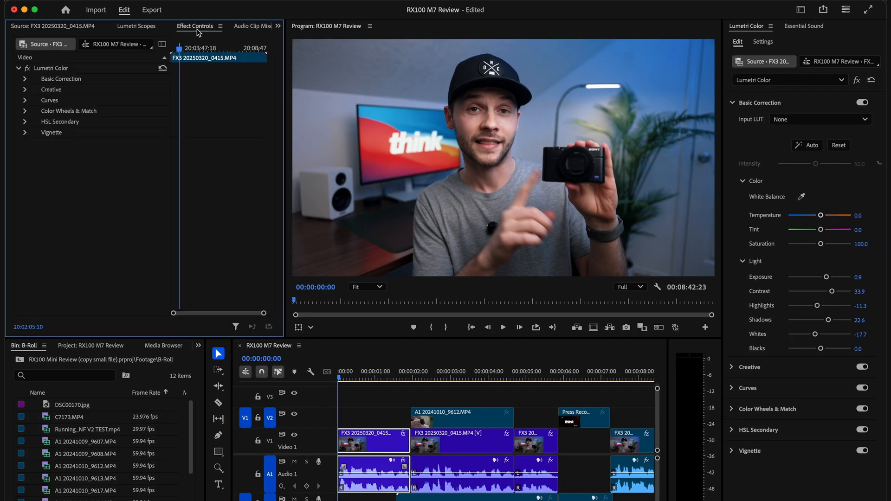
left_click(111, 35)
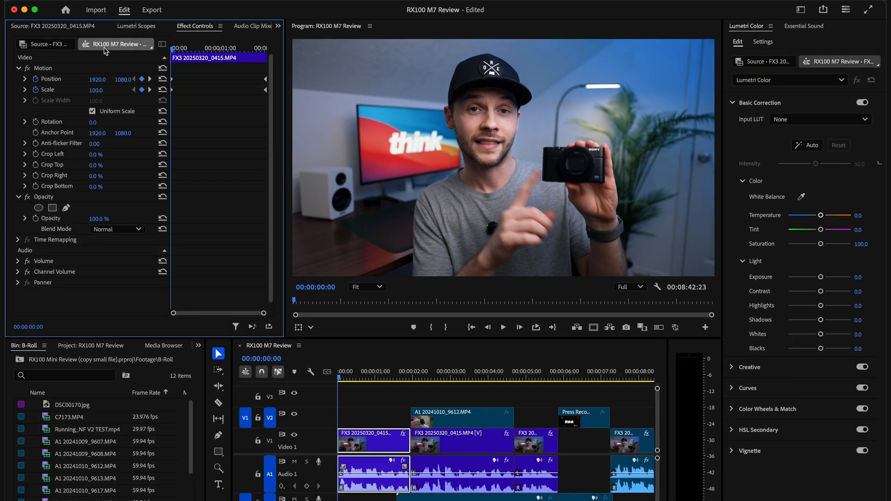
Step: Inspect the source-level effects of the A1 20241010_9612.MP4 B-roll clip on V2
left_click(453, 417)
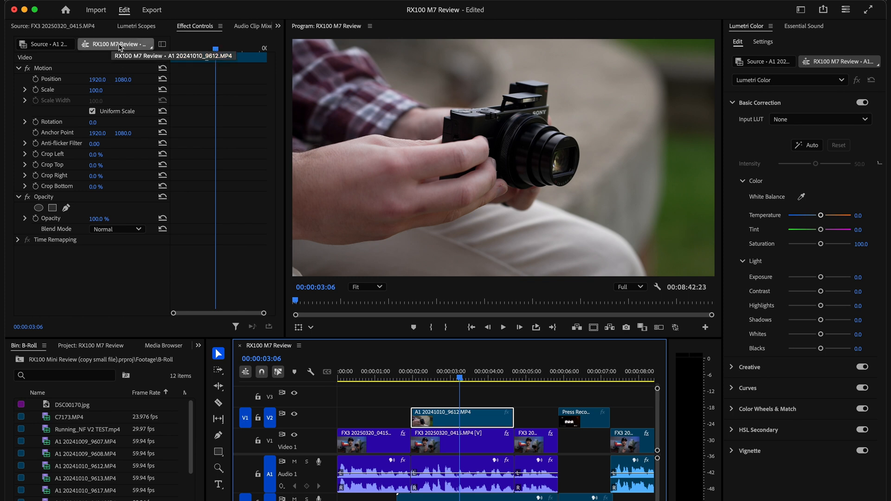
left_click(49, 44)
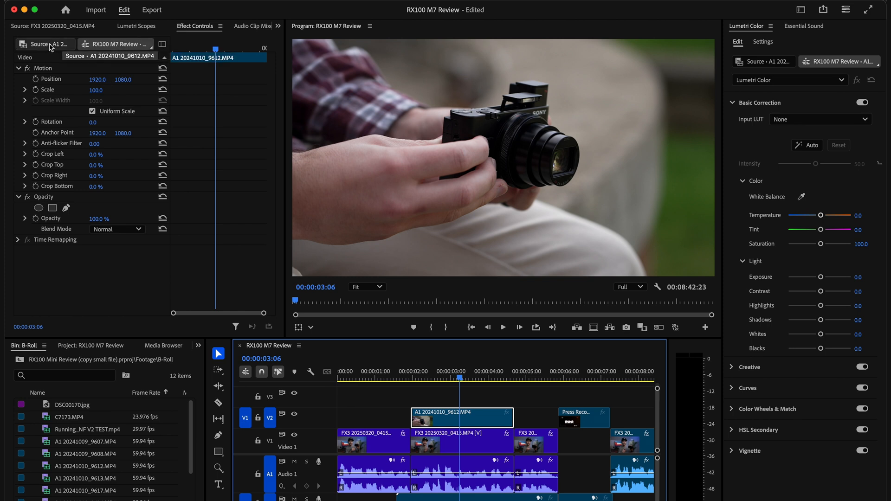
left_click(50, 45)
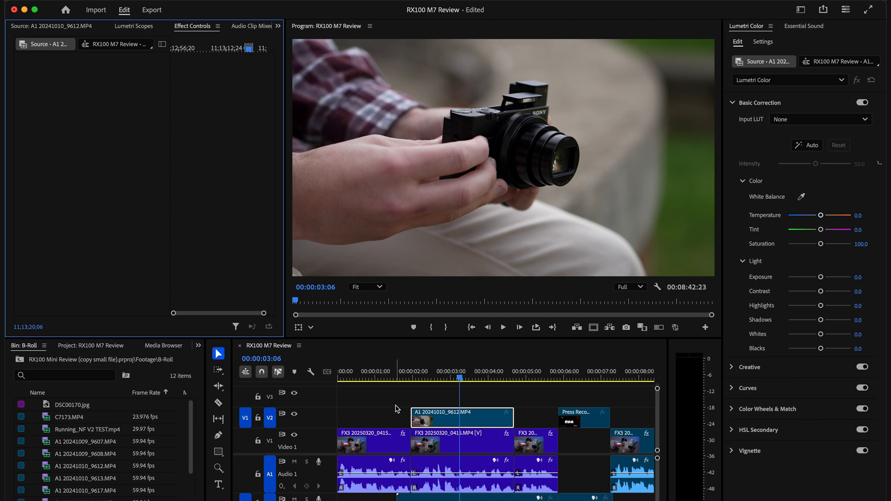
Step: Return to the first A-roll clip at 00:00:01:05 and show its source-level Lumetri Color effect
left_click(376, 371)
left_click(373, 441)
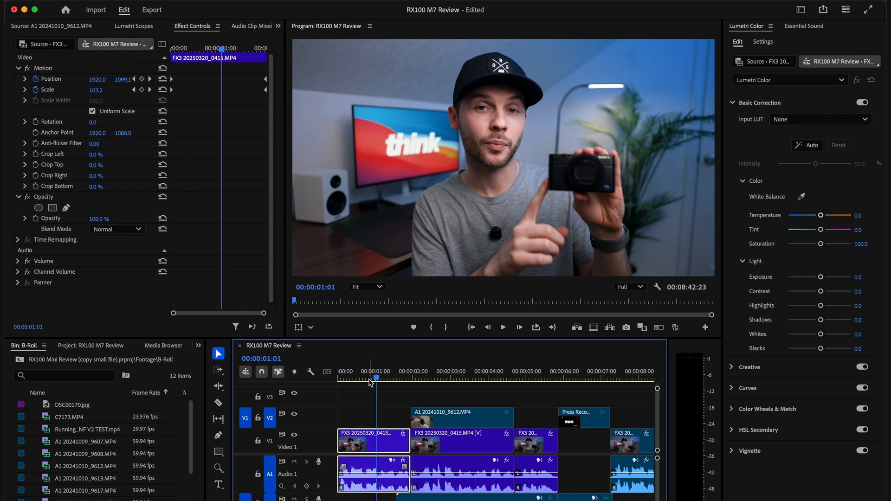
left_click(204, 49)
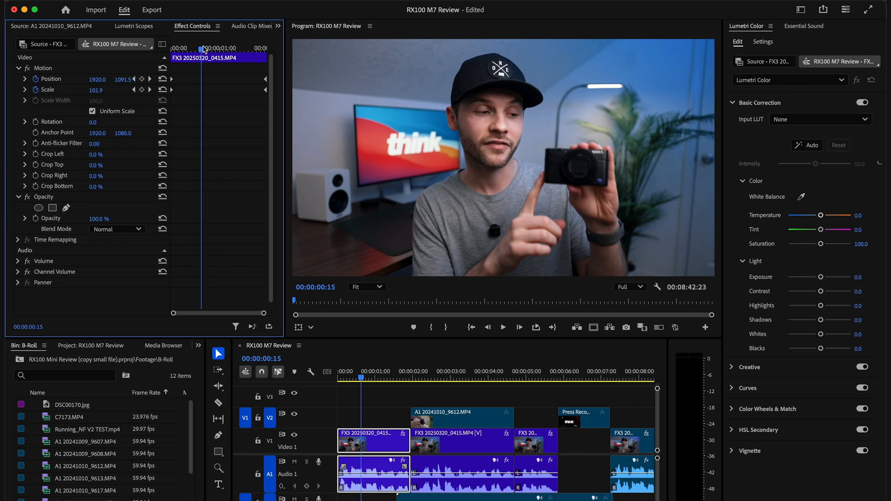
left_click(230, 48)
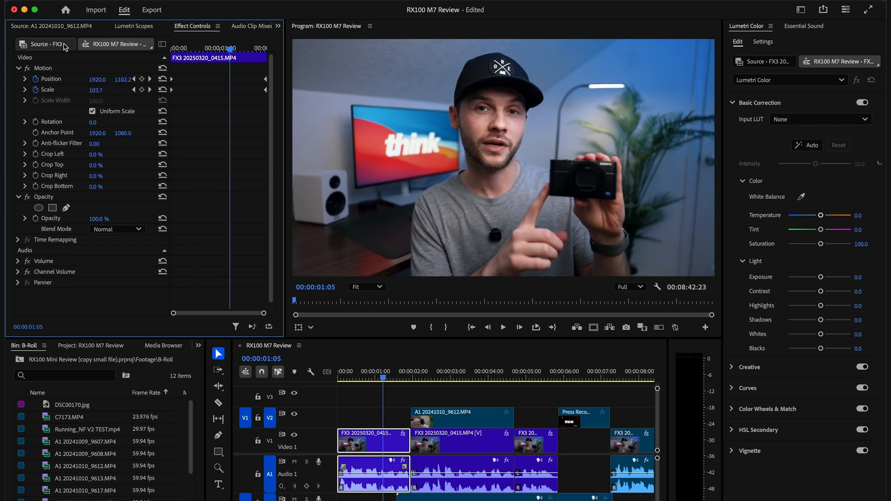
left_click(47, 45)
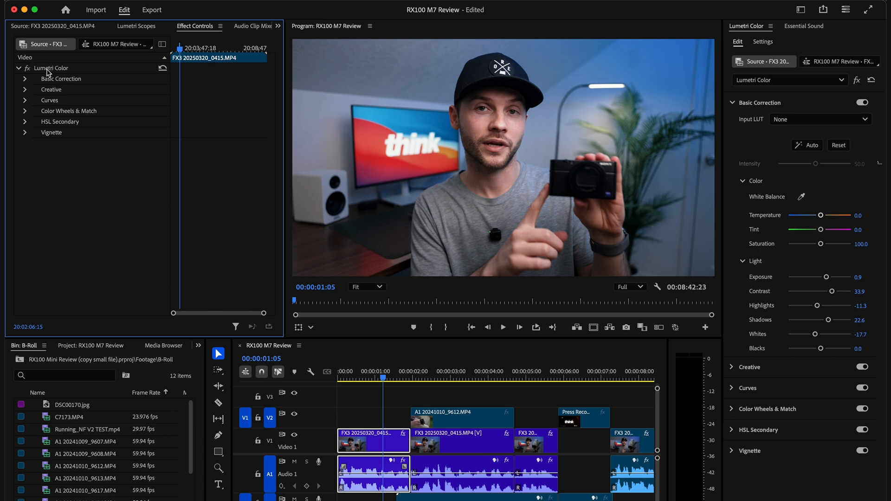
Step: Switch the source clip's Lumetri Color effect off and on to compare the image before and after grading
left_click(28, 68)
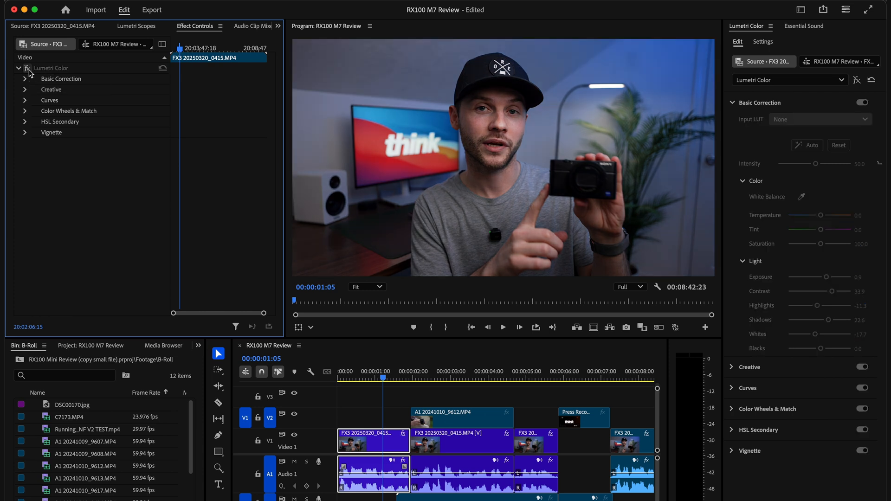
left_click(27, 69)
left_click(28, 69)
left_click(28, 70)
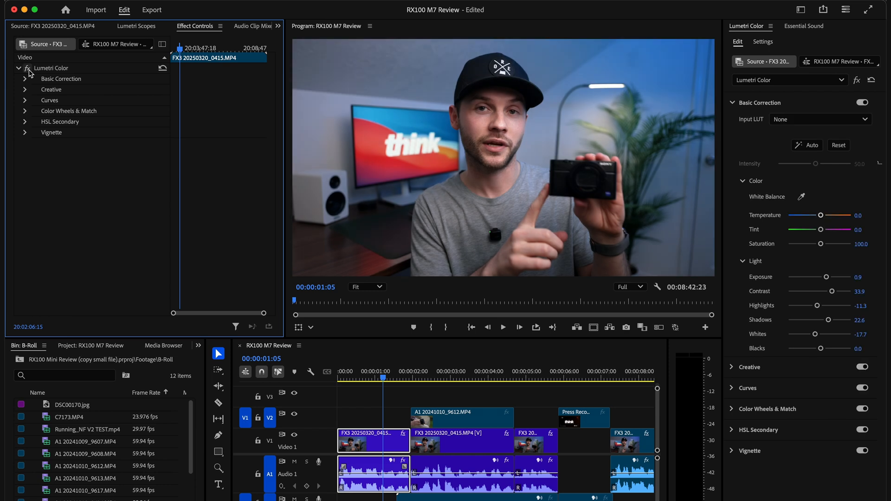